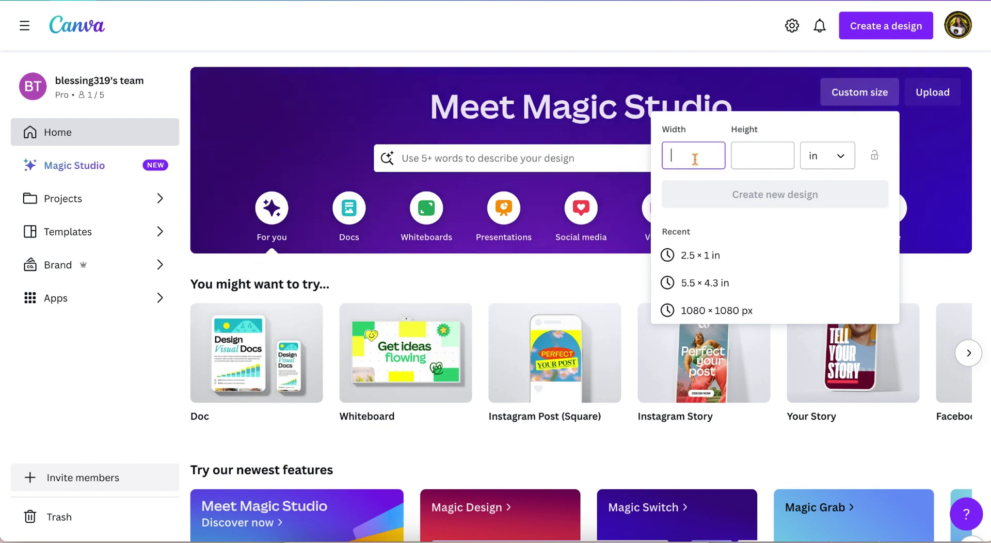
Step: Create a new custom-size design 2 in wide and 3.5 in high
left_click(695, 159)
key("XF86MonBrightnessUp")
type("2")
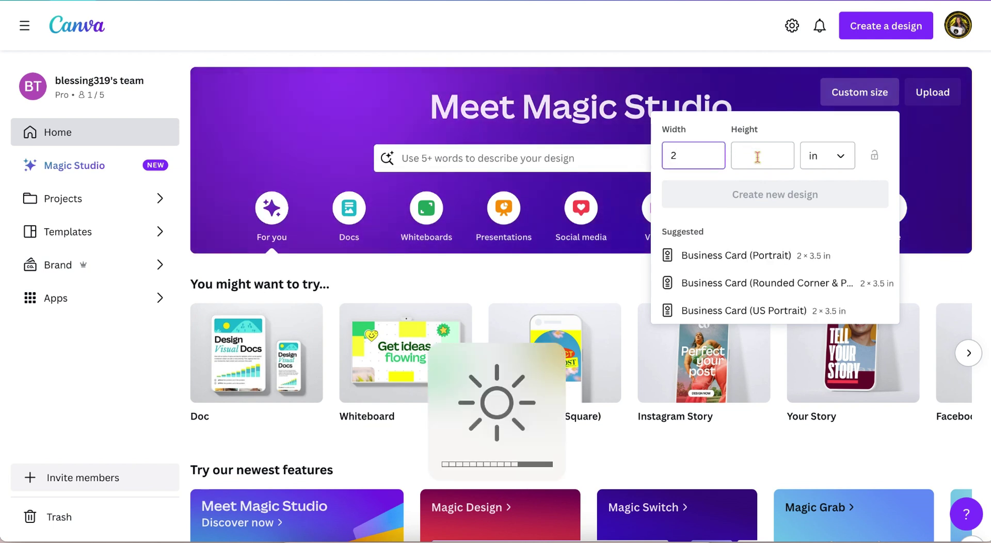
left_click(757, 156)
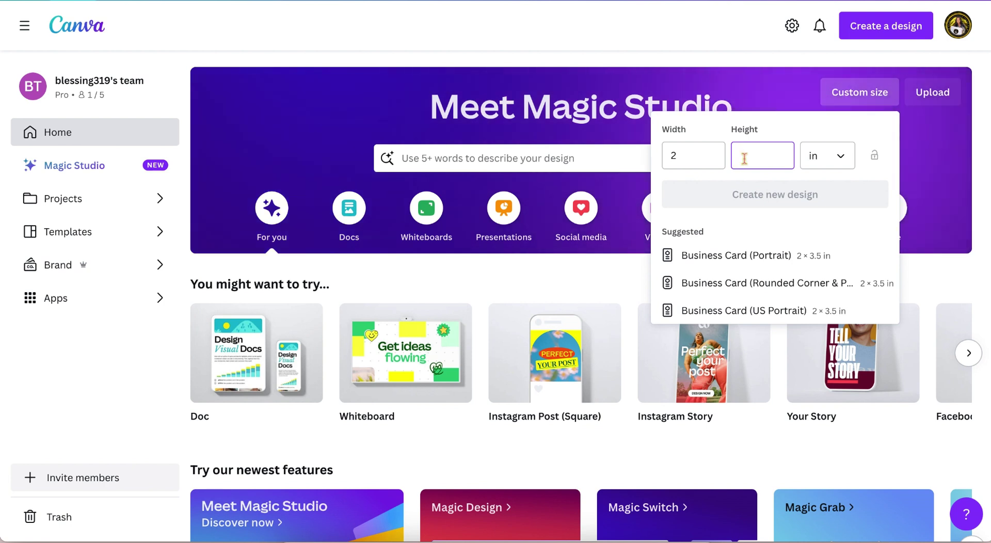
type("3")
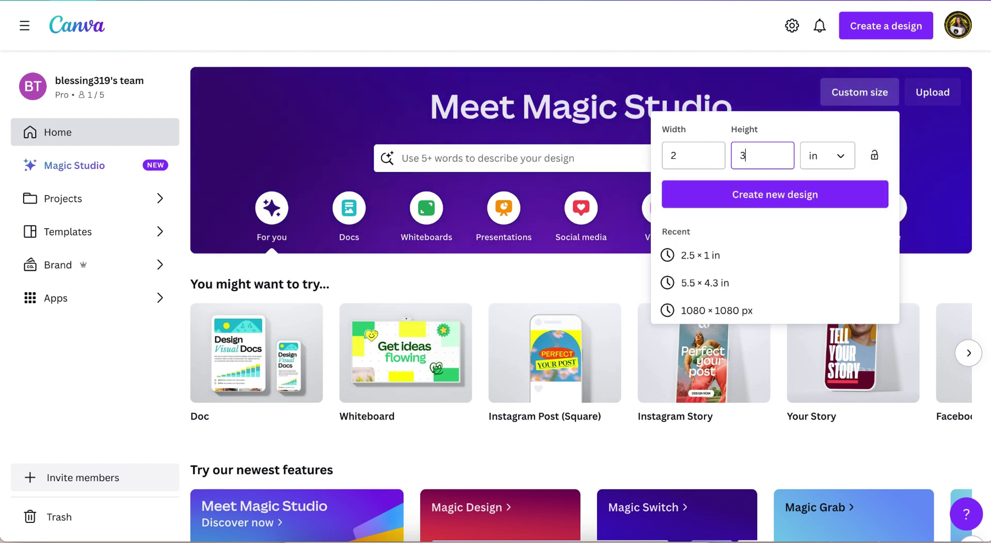
key("BackSpace")
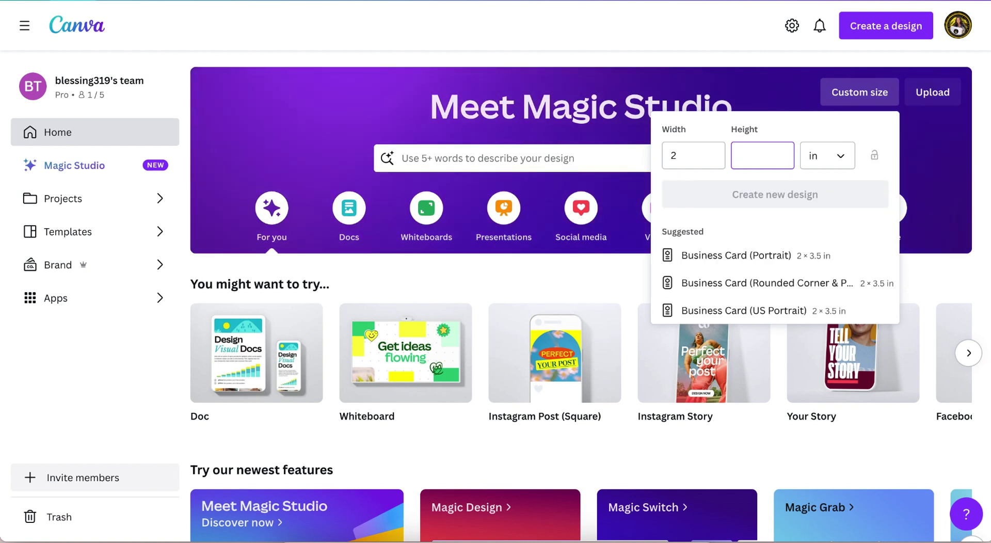
type("3.5")
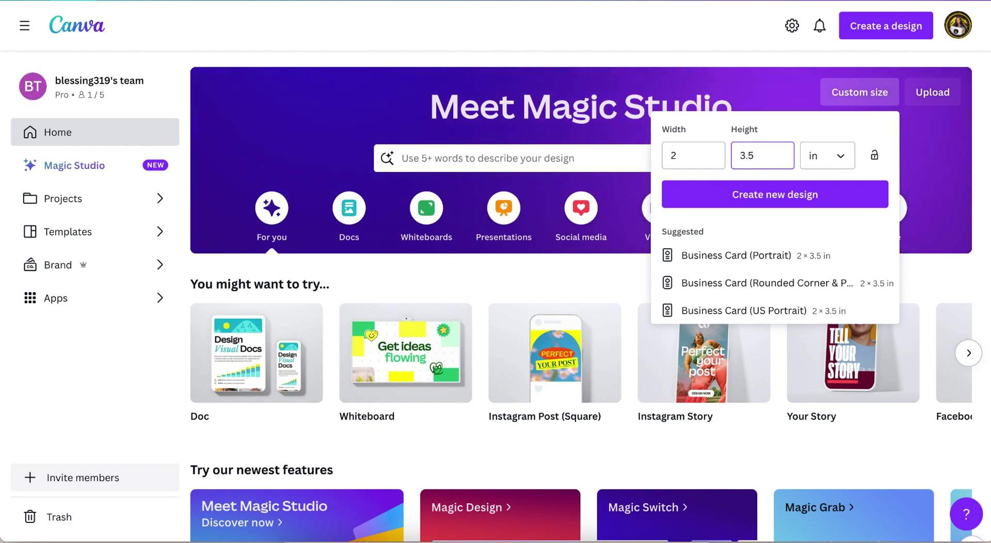
left_click(744, 203)
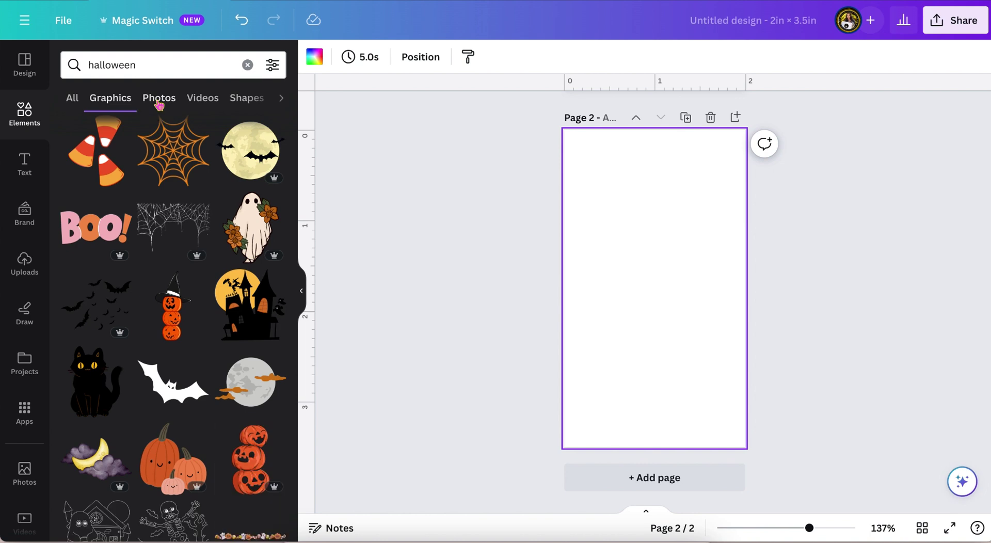
Step: Add the black spiderweb, orange texture and three-skeleton photos from the Halloween photo results to page 2
left_click(159, 103)
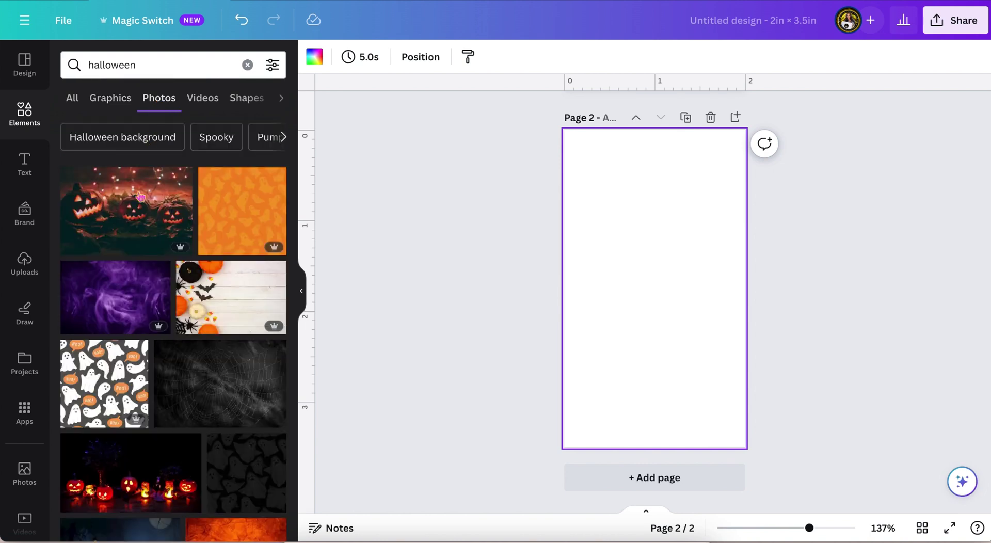
scroll(123, 323, "down", 2)
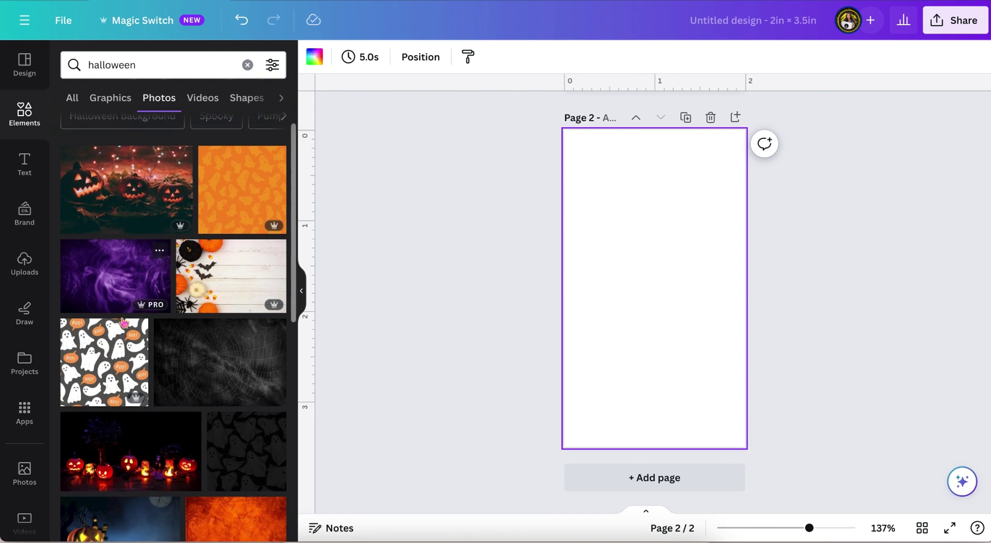
scroll(124, 322, "down", 5)
left_click(221, 307)
left_click(237, 263)
left_click(229, 302)
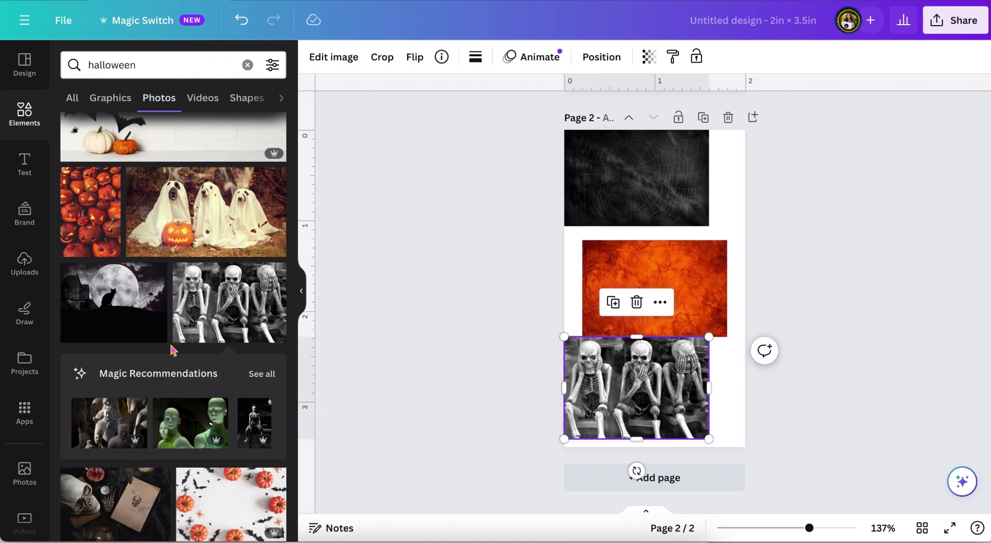
Step: Add the jack-o'-lantern face pattern, pink bat background and black pumpkin photos to page 2
scroll(173, 351, "down", 15)
left_click(149, 362)
scroll(149, 454, "down", 15)
left_click(128, 310)
key("Delete")
left_click(232, 439)
scroll(124, 405, "down", 10)
left_click(264, 294)
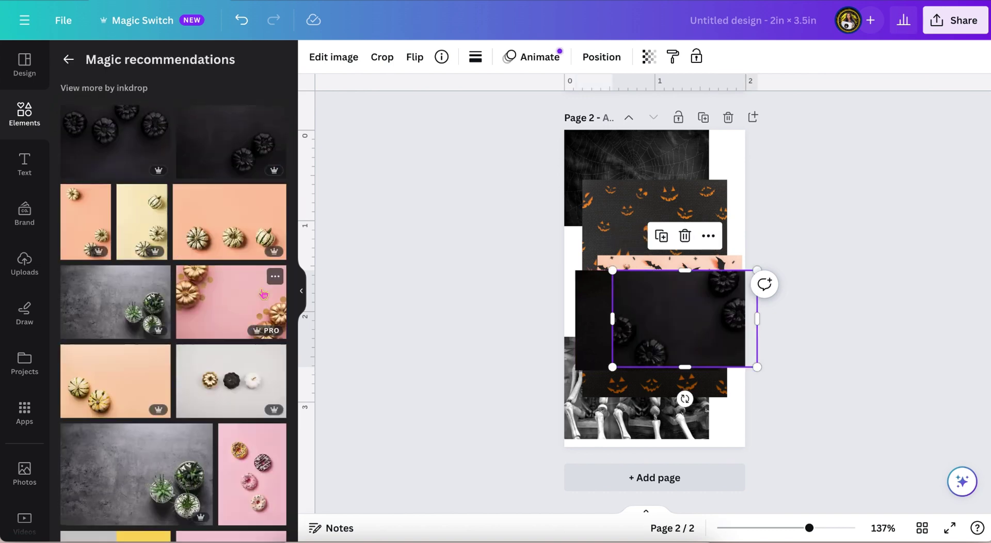
Step: Add a third page and place portrait Halloween photos on it, including the gnarled black-and-white artwork and the candlelit cobweb scene
left_click(68, 59)
left_click(654, 478)
left_click(137, 200)
left_click(85, 268)
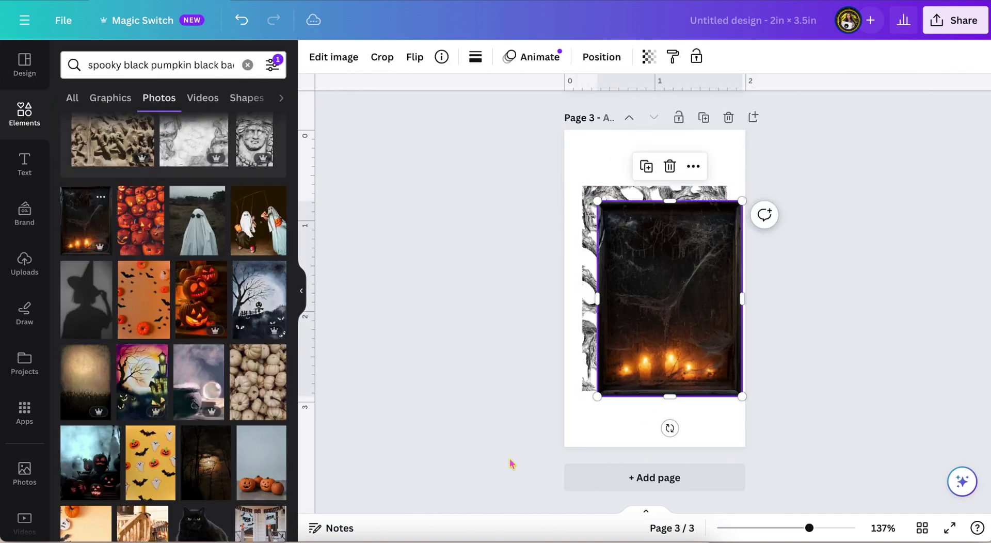
left_click_drag(813, 528, 839, 527)
scroll(196, 289, "down", 5)
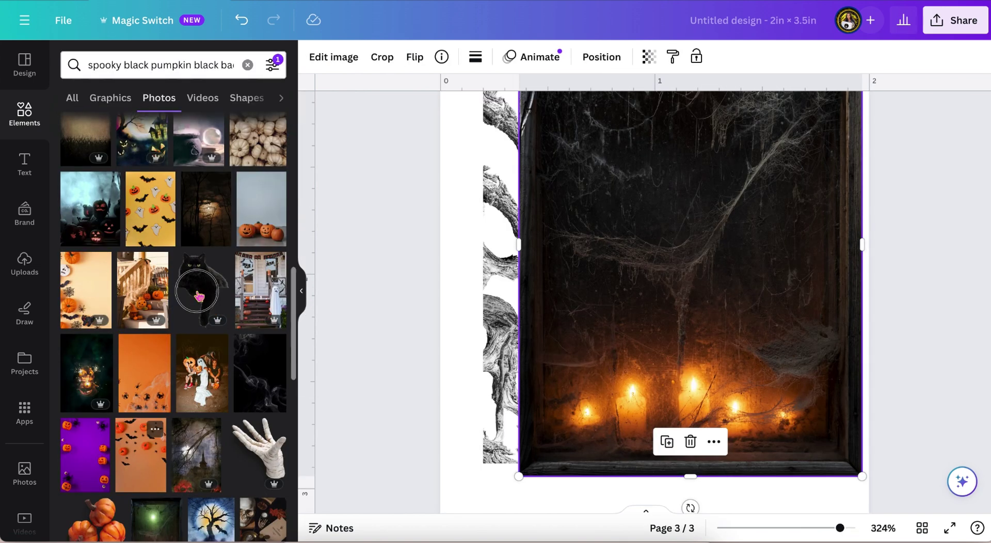
left_click(198, 295)
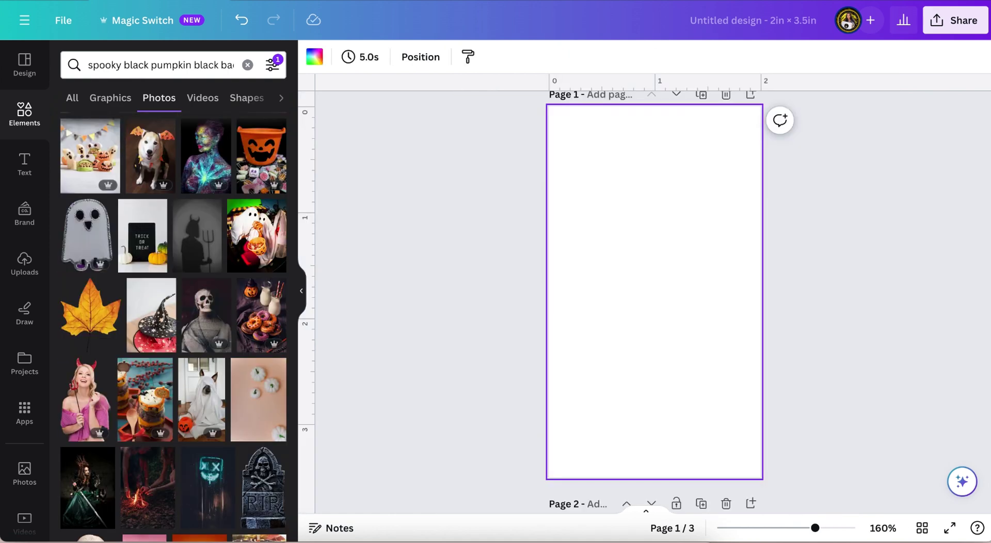
Step: Add the text "Lux Hair" to page 1, enlarge it to size 21.6 and center it in the upper part
key("t")
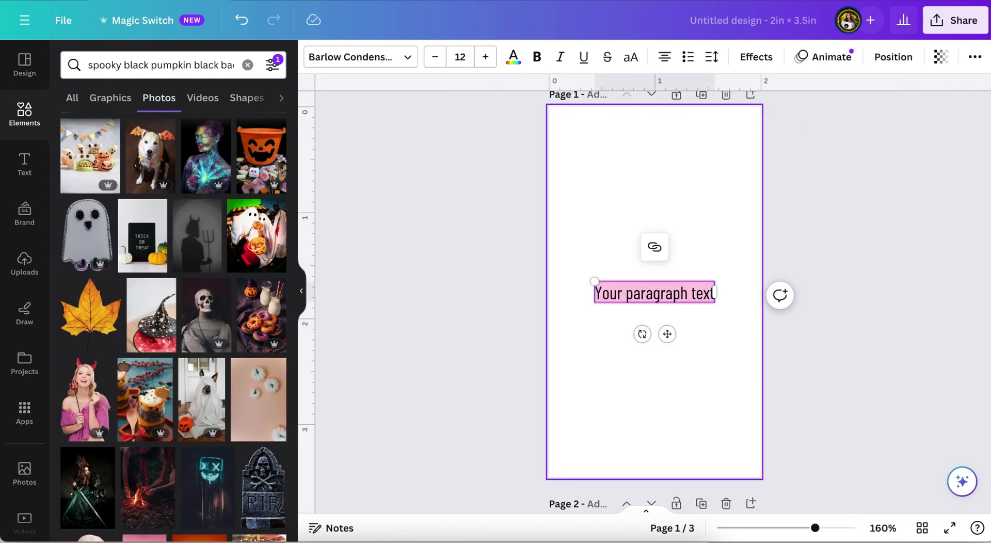
type("Lu")
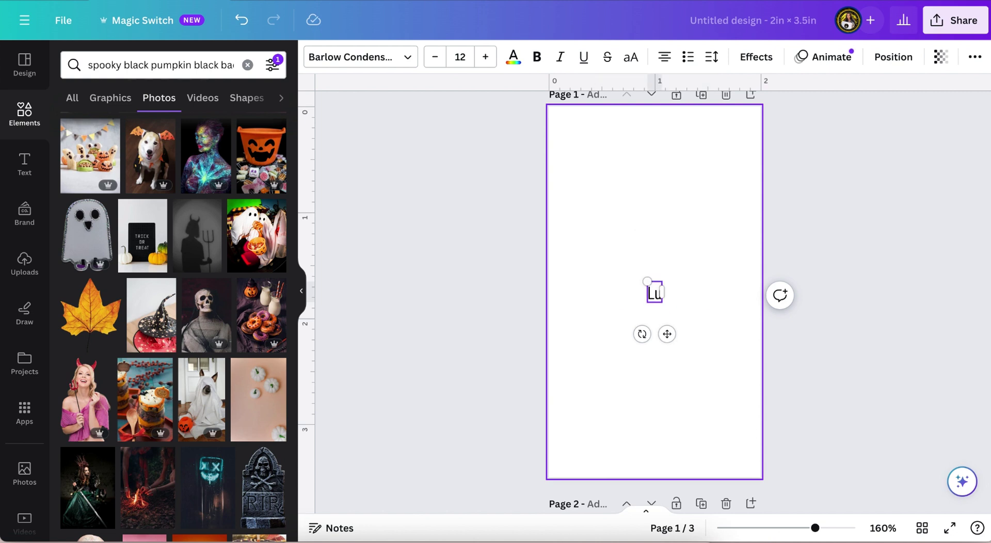
type("x Hair")
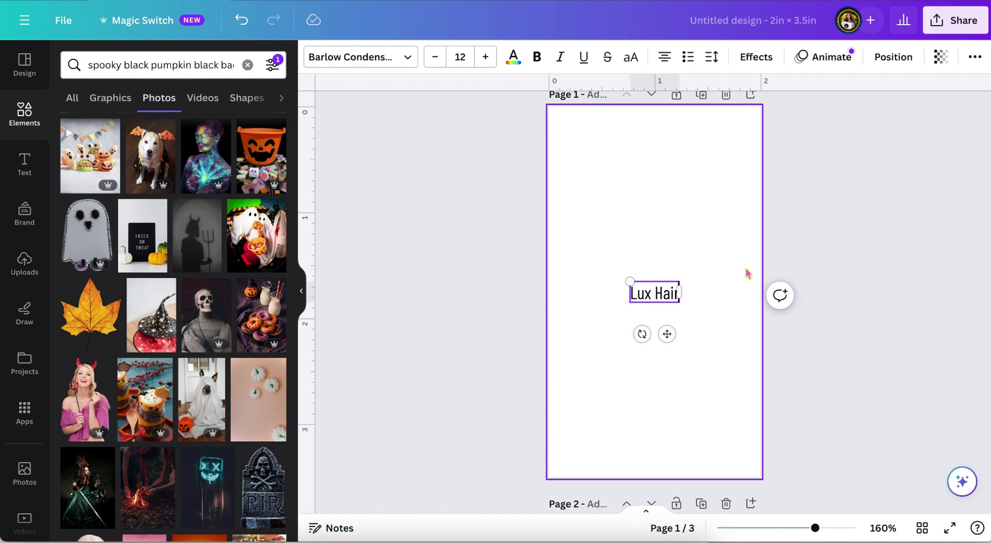
left_click(706, 292)
left_click_drag(630, 280, 568, 263)
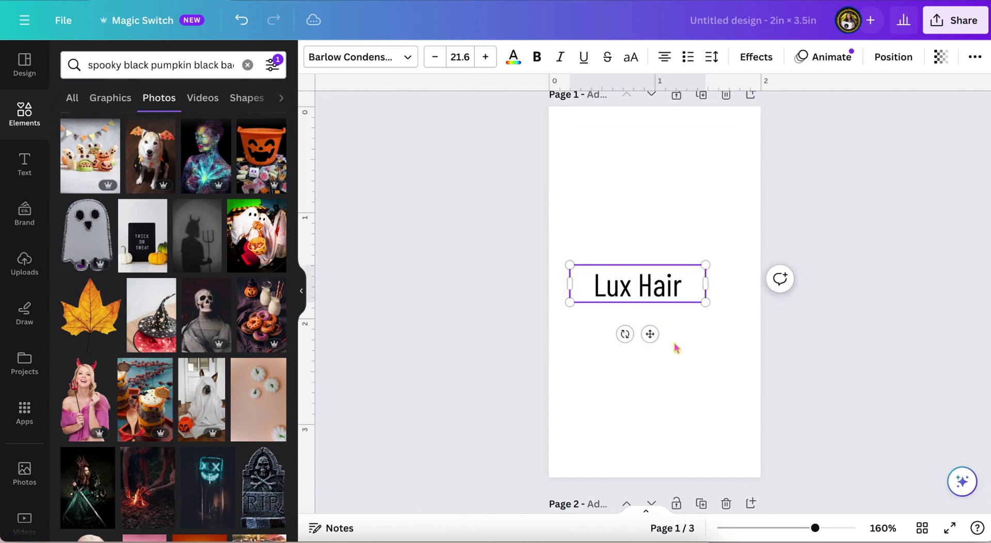
left_click_drag(652, 333, 649, 250)
Step: Try the elegant fonts Higuen Elegant Serif, Boston Angel, Kenao Sans Serif and The Seasons on the Lux Hair text
left_click(136, 177)
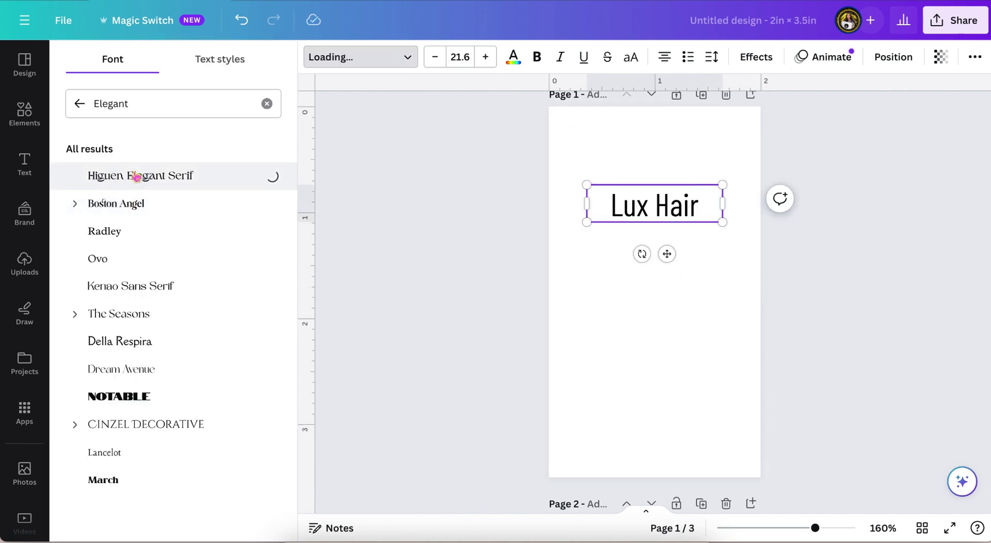
left_click(122, 205)
left_click_drag(815, 528, 822, 528)
scroll(837, 490, "up", 1)
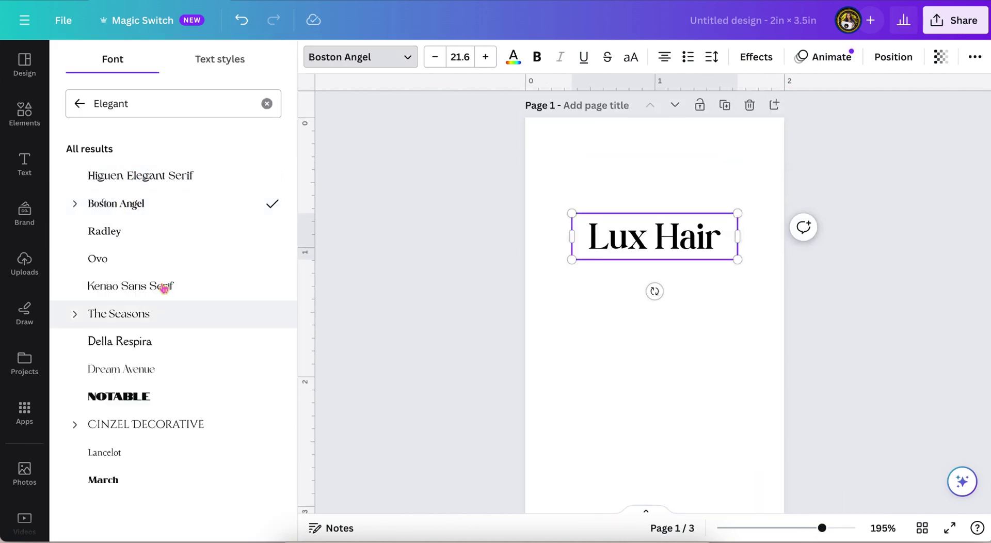
left_click(164, 285)
left_click(154, 315)
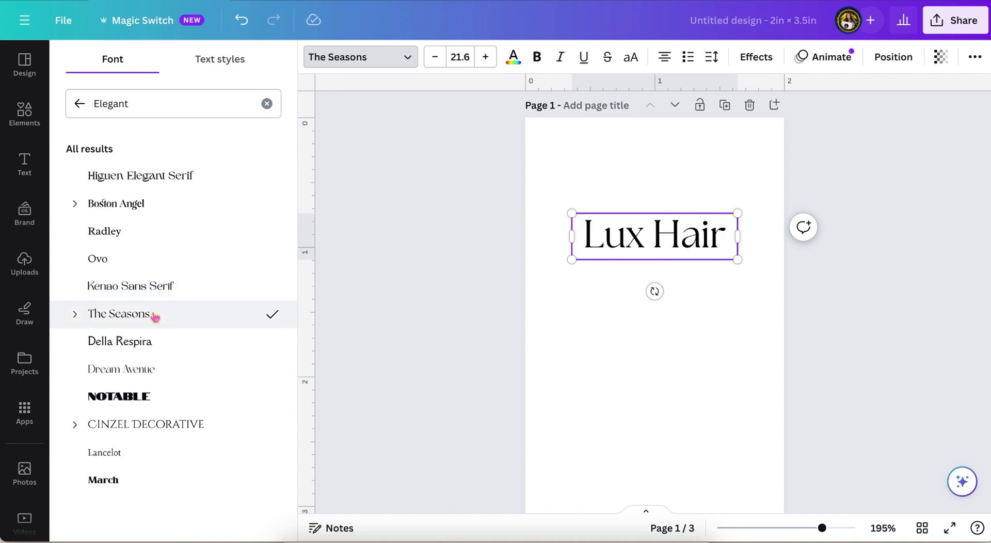
scroll(154, 317, "down", 1)
Step: Switch the Lux Hair text to uppercase and set its font to Dream Avenue
left_click(631, 57)
left_click(143, 321)
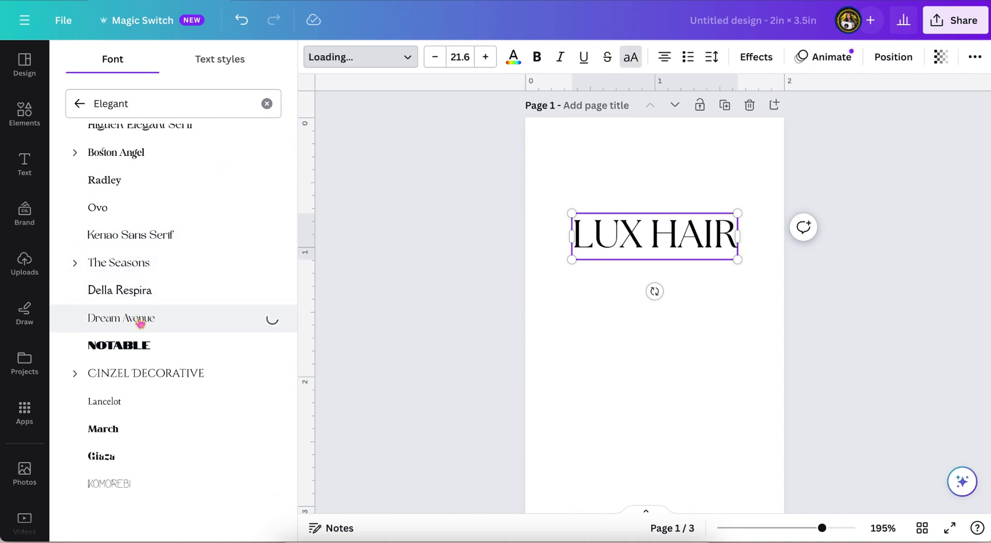
scroll(136, 361, "down", 5)
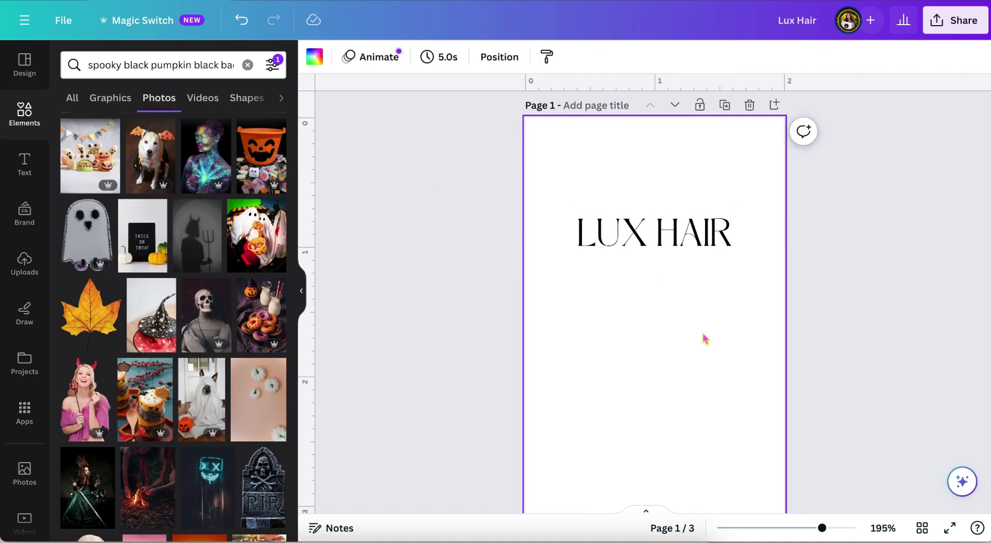
Step: Add the text "HOLIDAY HAIR COLLECTION" below the heading and reduce its font size to 8
type("t")
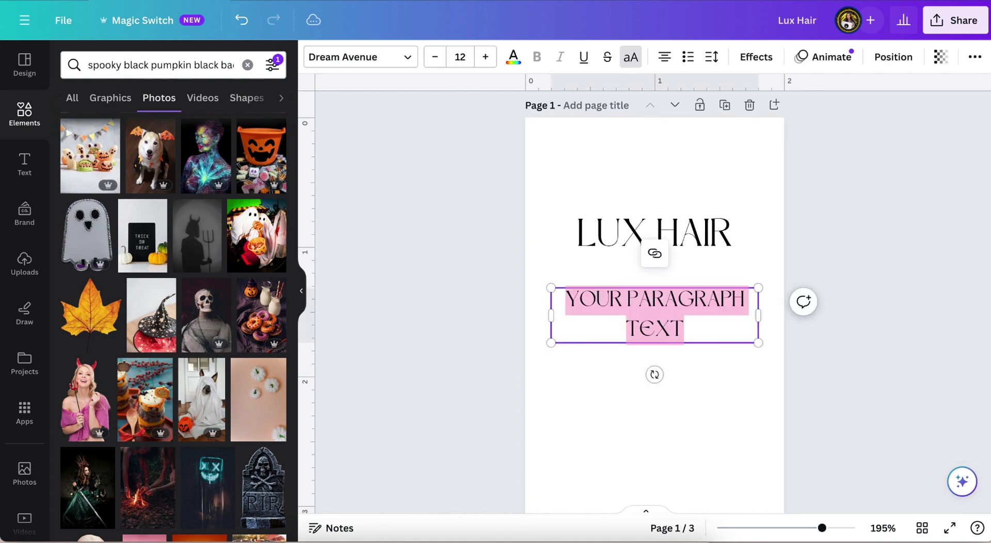
type("HOLIDAY HA")
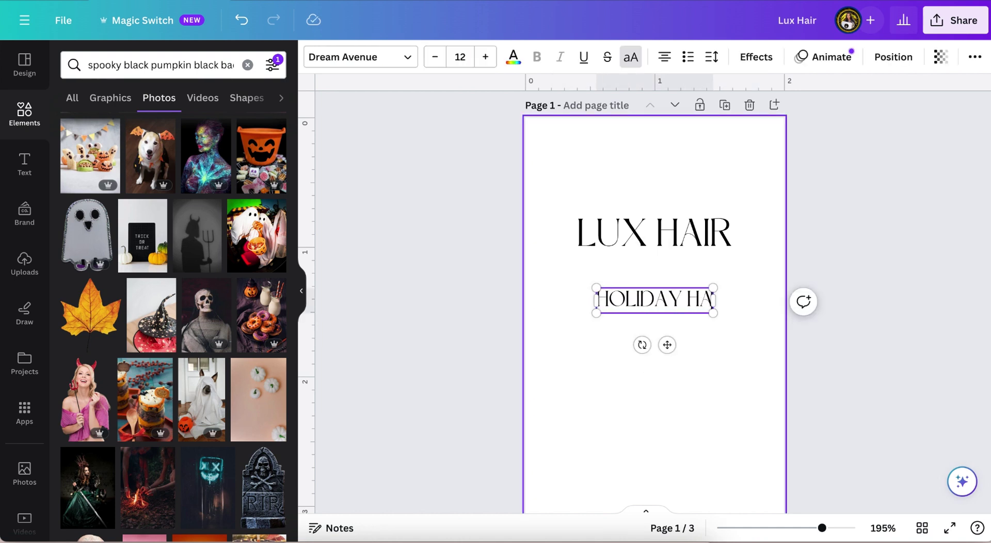
type("IR COLLECTION")
left_click(435, 59)
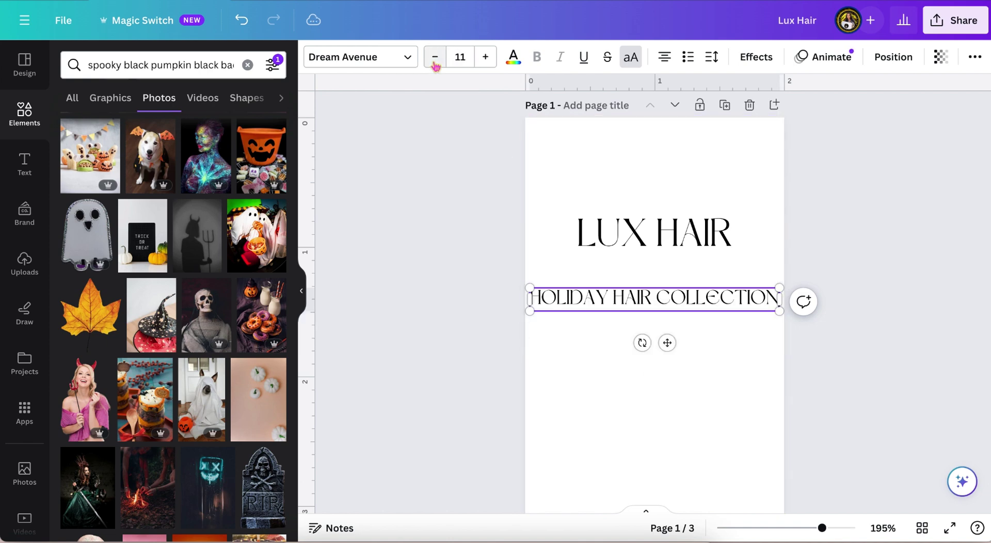
left_click(435, 61)
left_click(435, 61)
left_click(435, 61)
Step: Set the HOLIDAY HAIR COLLECTION line in Knockout Featherweight and center its widened text box directly beneath LUX HAIR
left_click(361, 57)
left_click(125, 176)
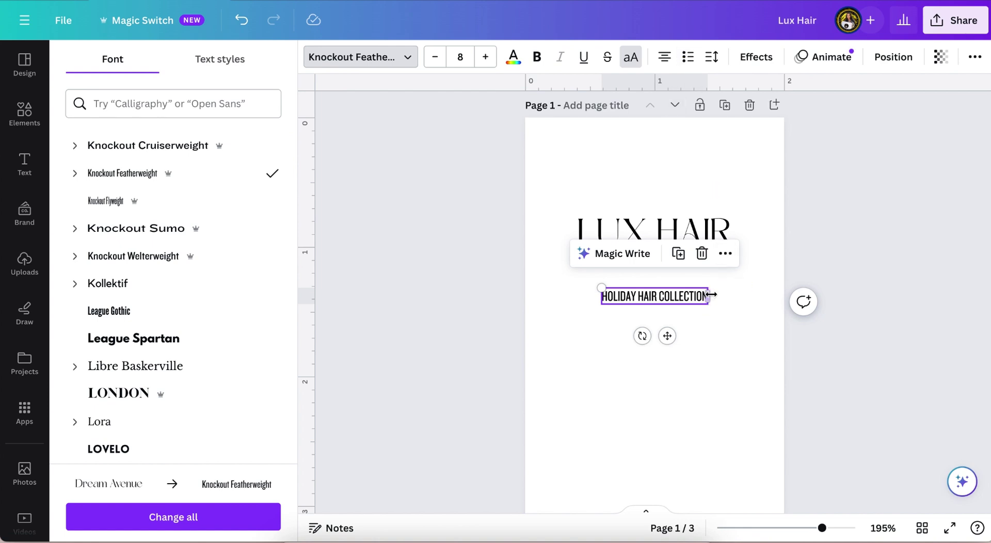
left_click_drag(815, 297, 822, 296)
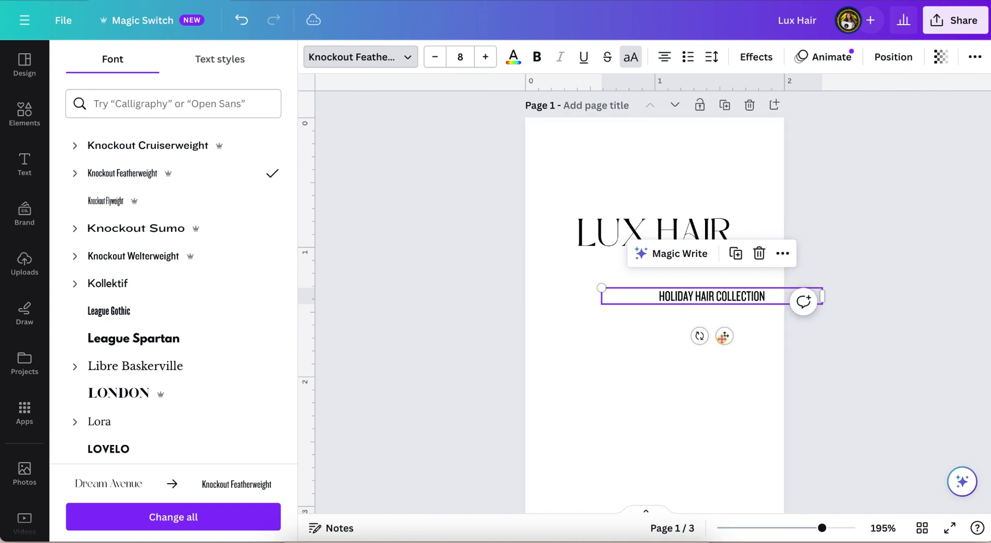
left_click_drag(724, 336, 663, 306)
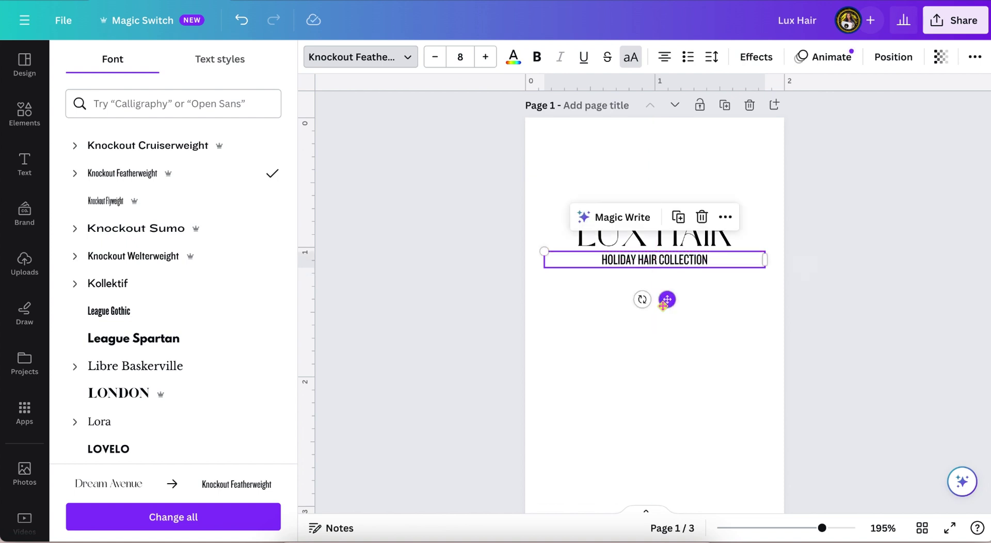
Step: Increase the letter spacing of the HOLIDAY HAIR COLLECTION line to 269
left_click(707, 67)
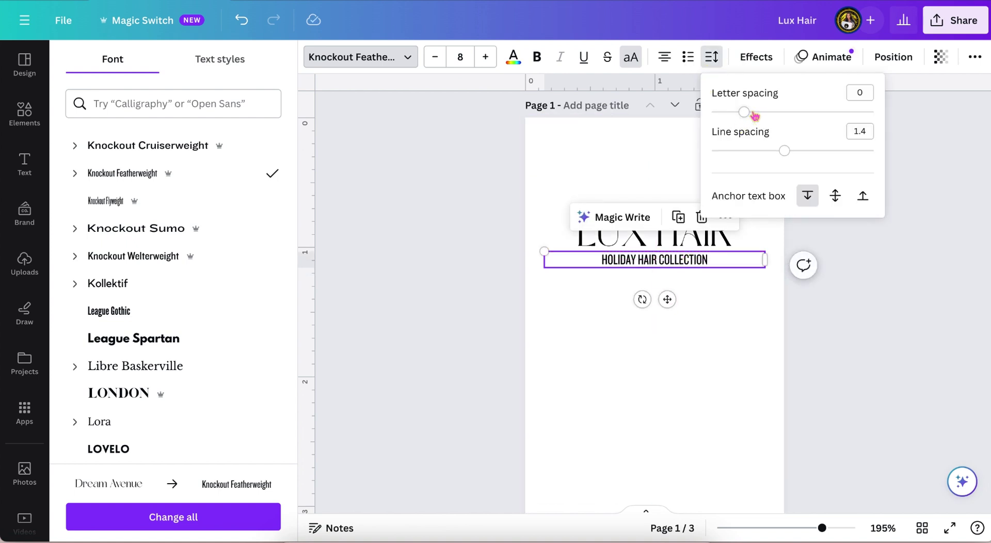
left_click_drag(754, 114, 789, 117)
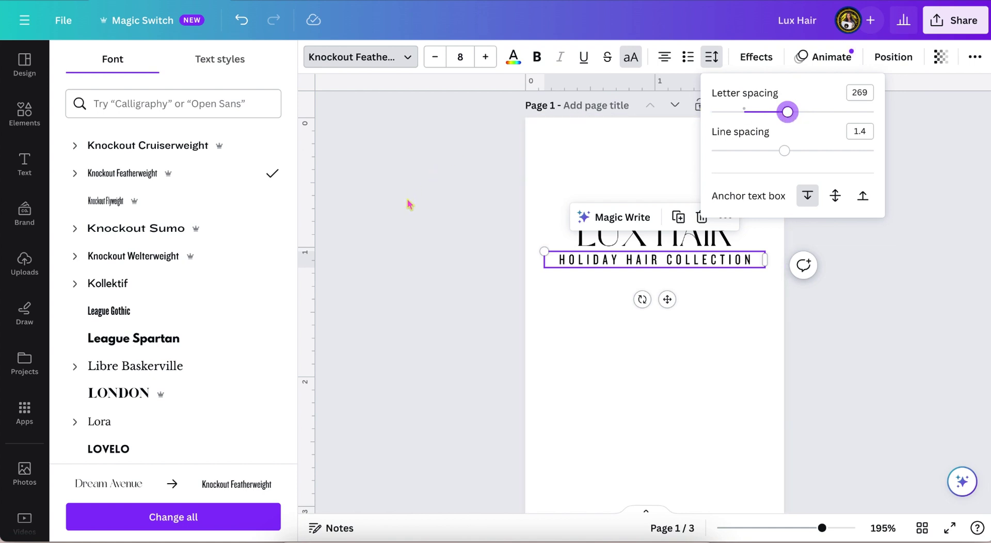
key("Escape")
Step: Change the HOLIDAY HAIR COLLECTION line's font to Knockout Flyweight and widen its letter spacing further
left_click(111, 202)
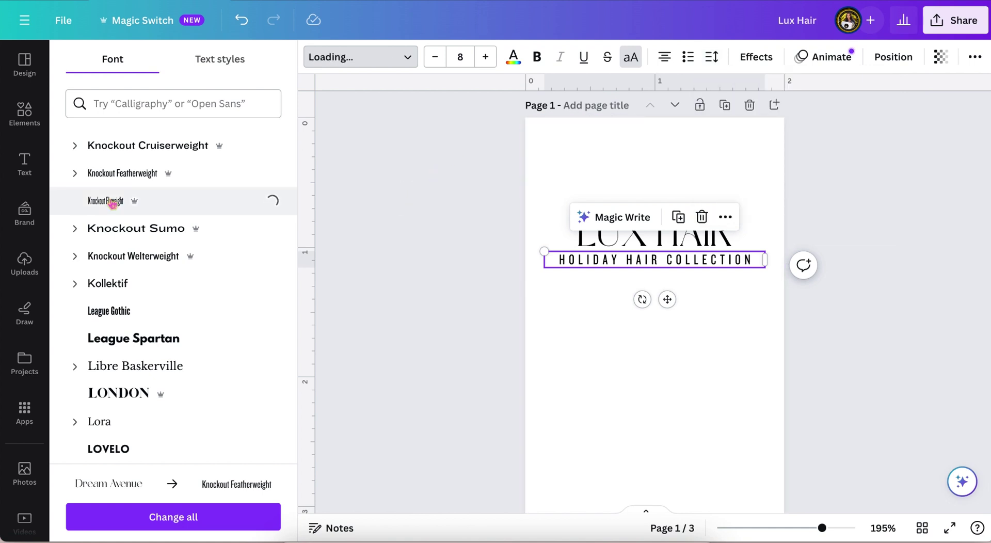
left_click_drag(821, 527, 841, 529)
scroll(935, 380, "up", 1)
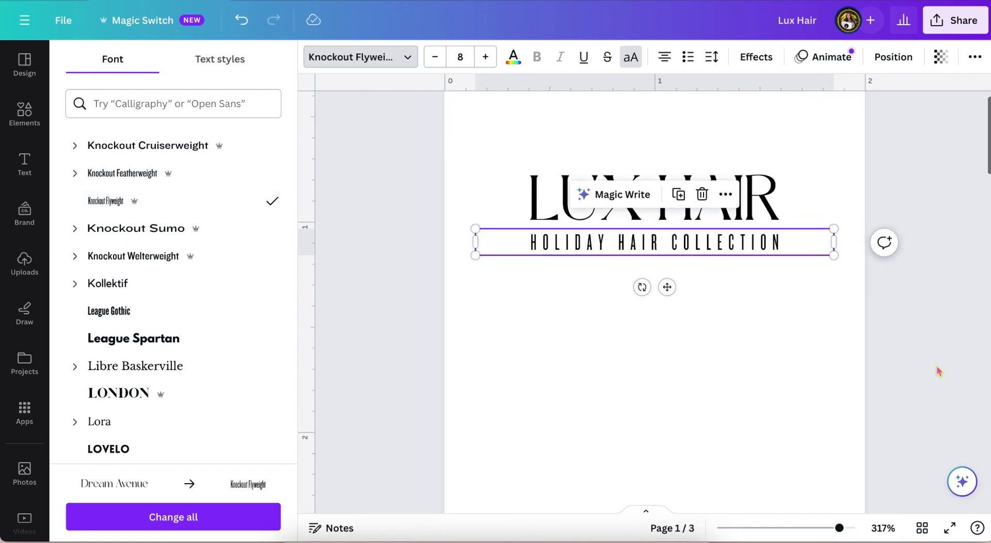
left_click(712, 57)
left_click_drag(779, 112, 813, 112)
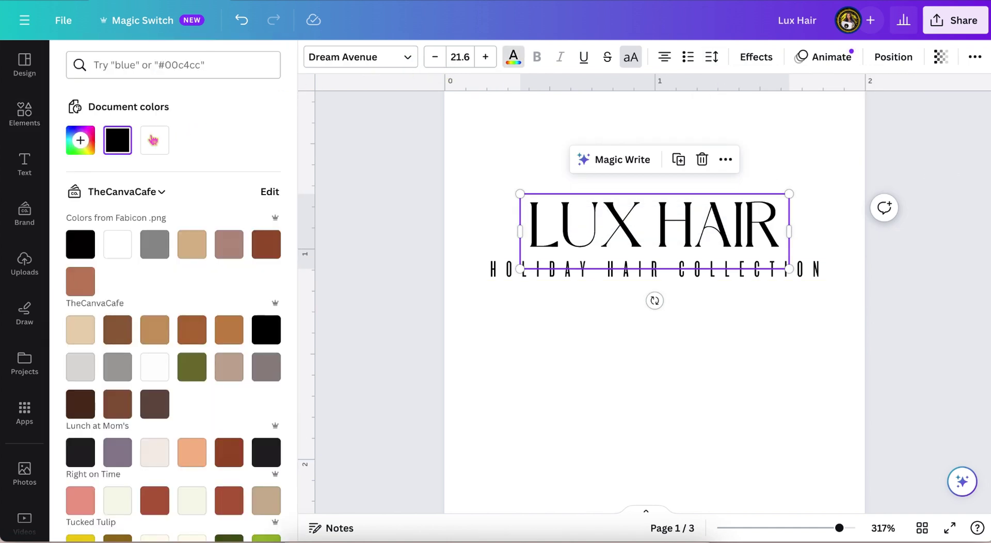
Step: Color both the LUX HAIR heading and the HOLIDAY HAIR COLLECTION line orange #ff5c00
scroll(119, 333, "down", 5)
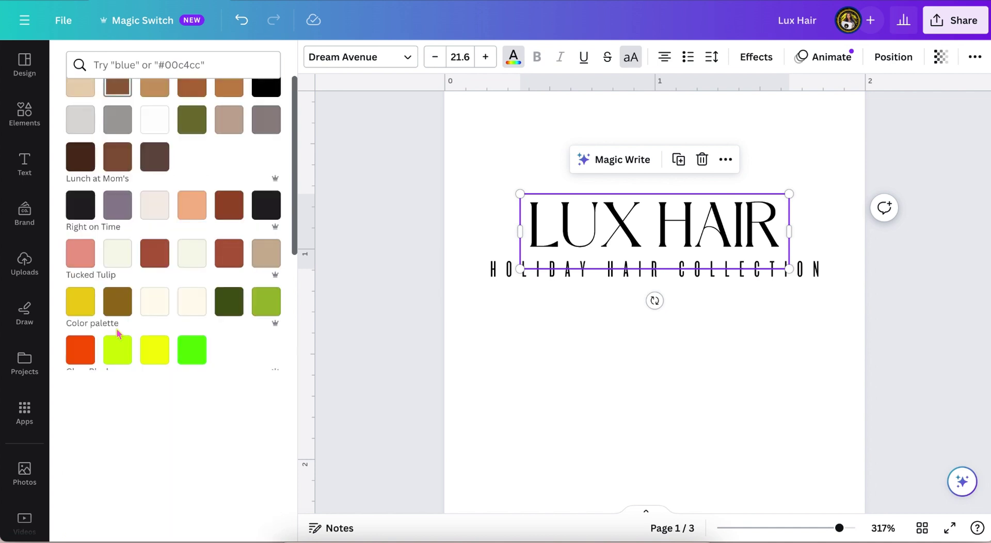
left_click(79, 340)
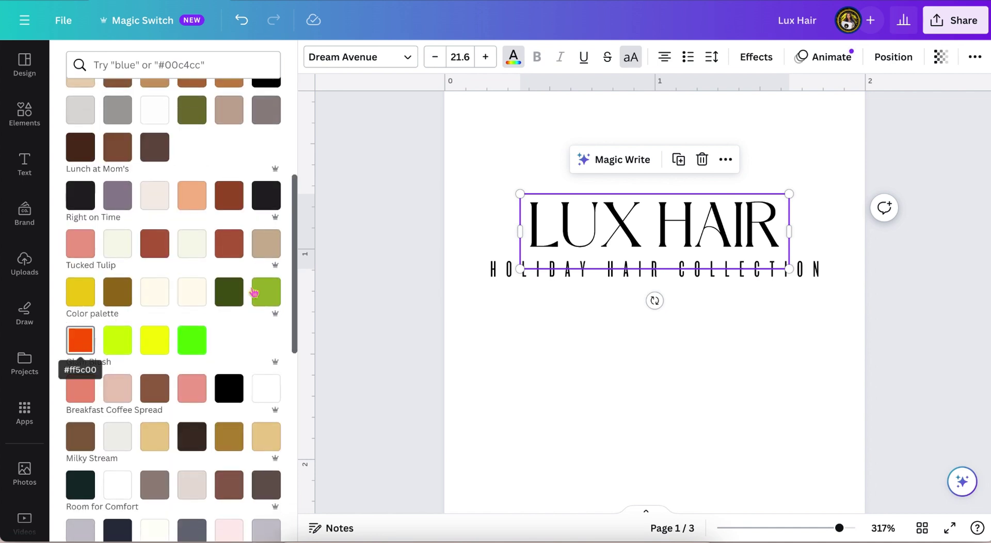
left_click(503, 272)
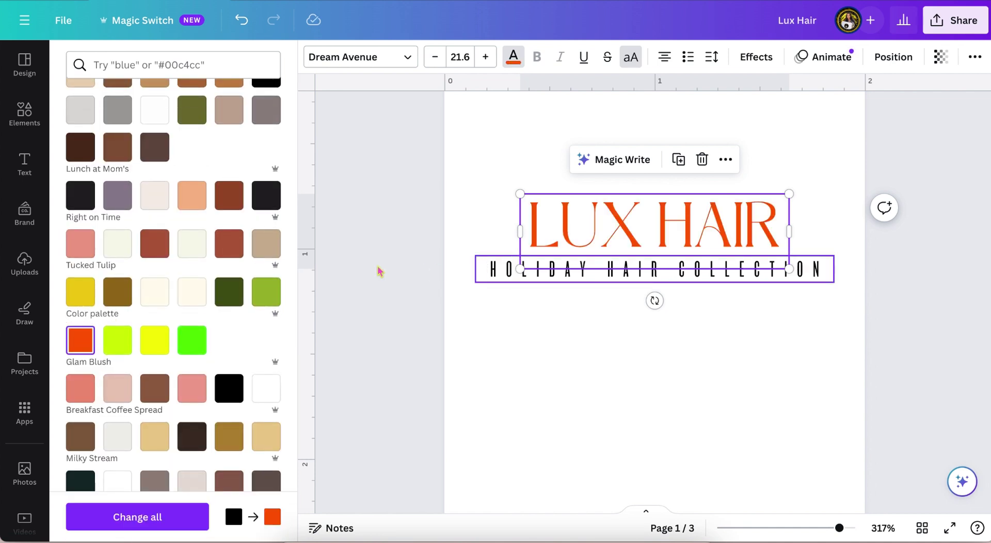
left_click(80, 340)
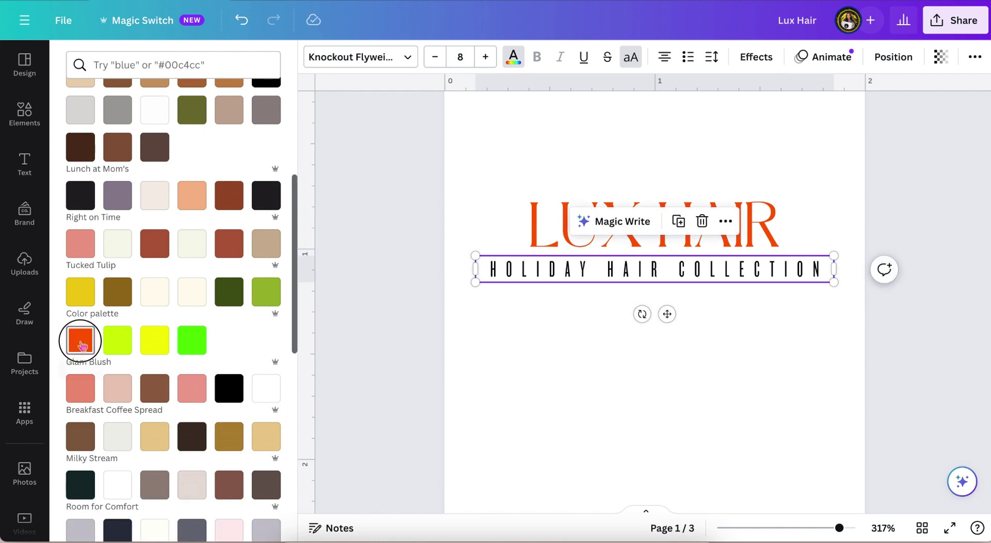
left_click(389, 272)
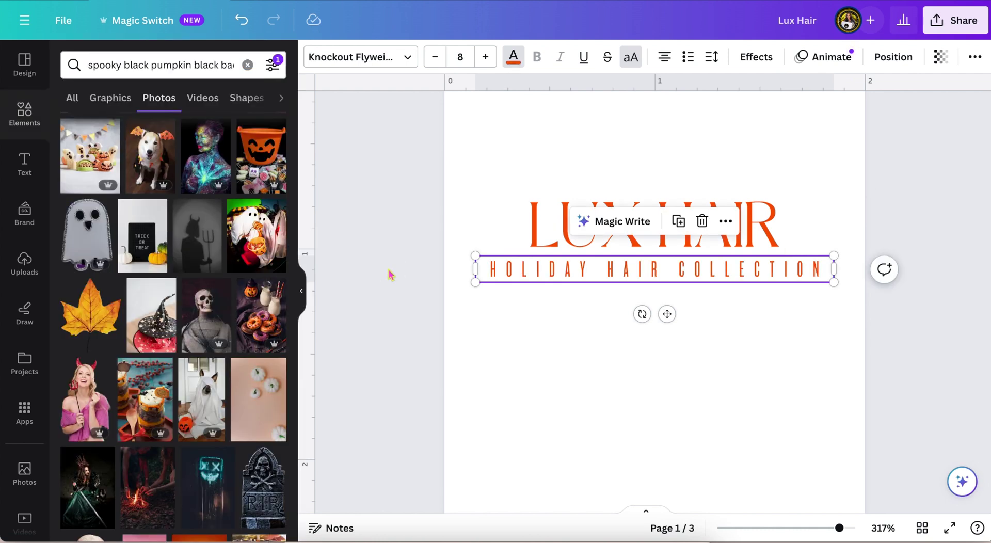
left_click(389, 273)
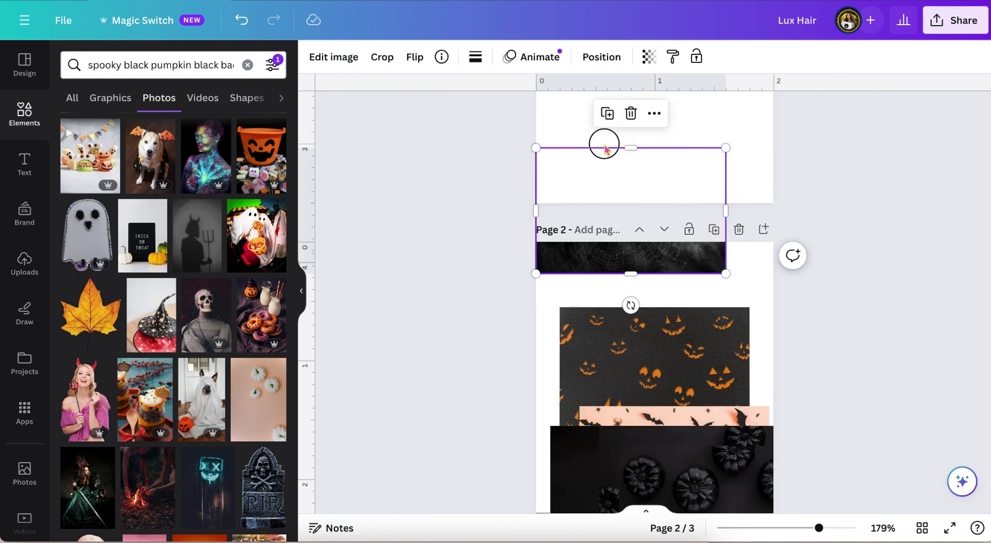
Step: Move the black spiderweb photo onto page 1 and set it as the page background behind the text
left_click_drag(604, 141, 614, 140)
scroll(881, 182, "up", 6)
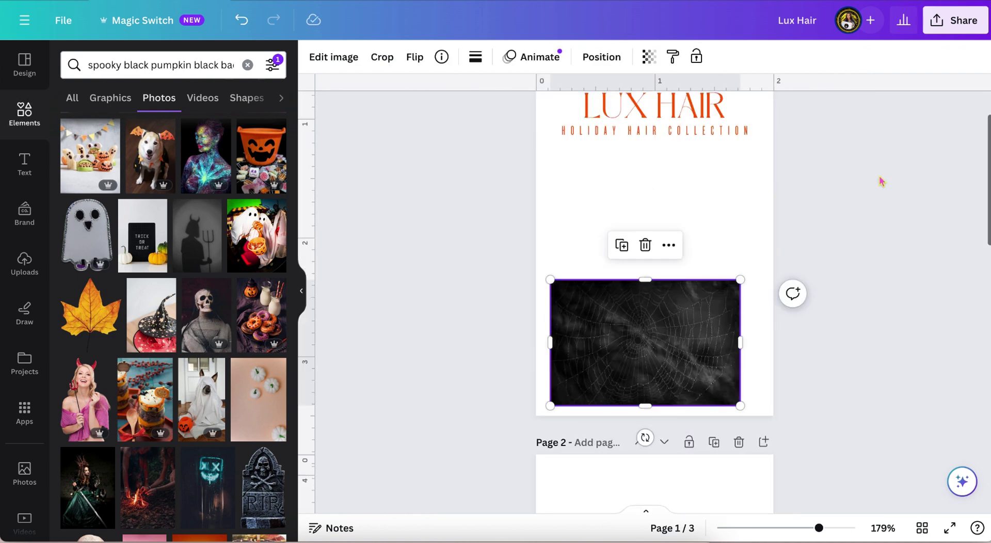
left_click_drag(621, 474, 605, 282)
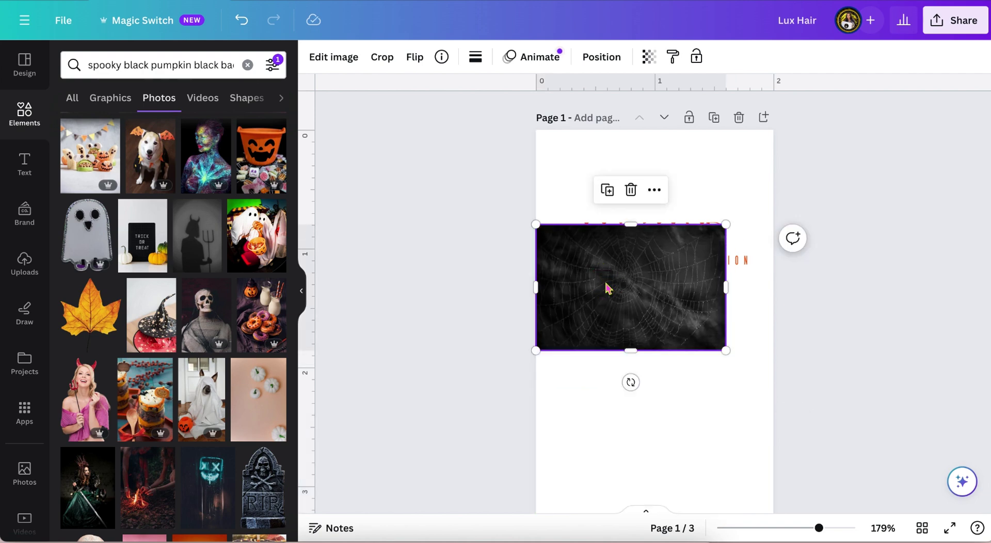
right_click(606, 287)
left_click(691, 491)
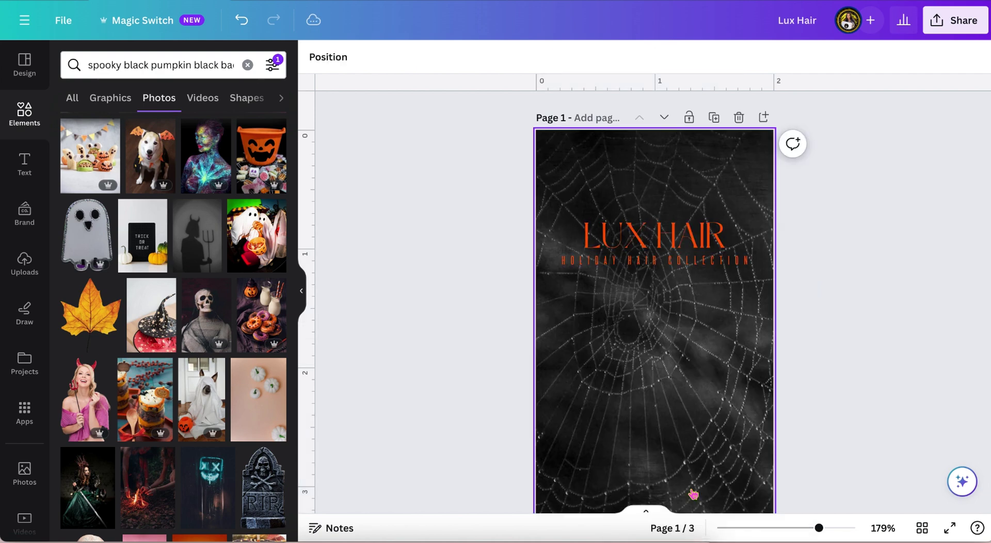
scroll(878, 369, "down", 1)
scroll(877, 369, "down", 1)
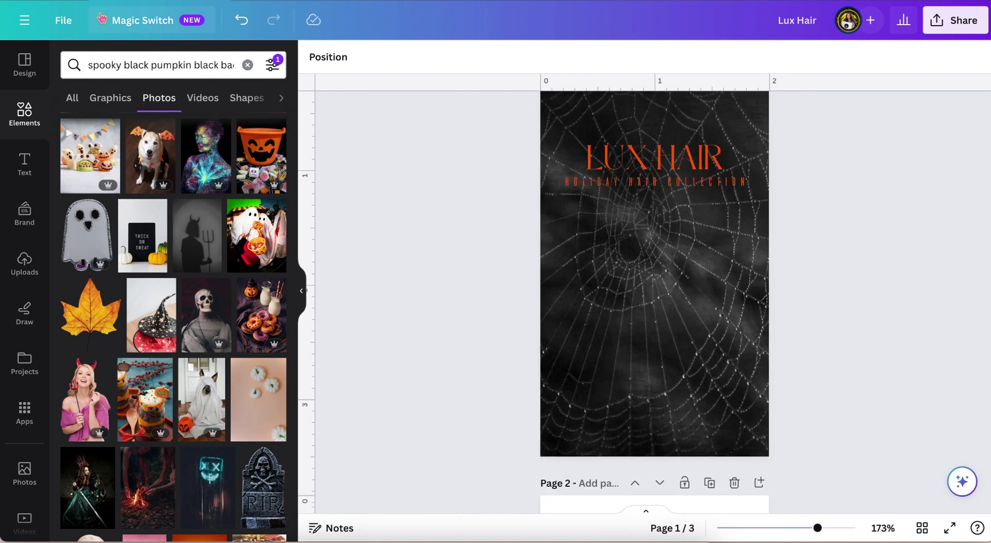
Step: Turn on the print bleed display for the design
left_click(63, 23)
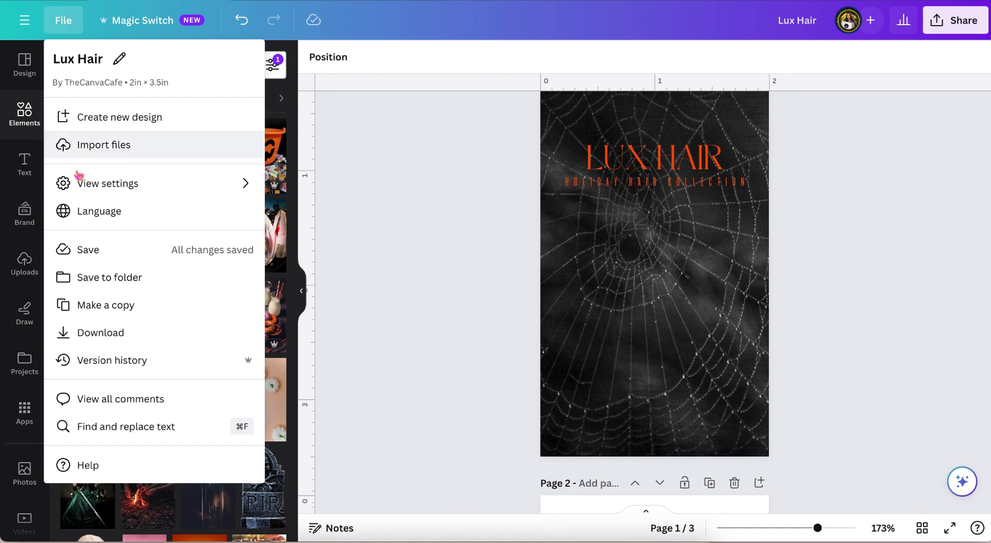
mouse_move(163, 192)
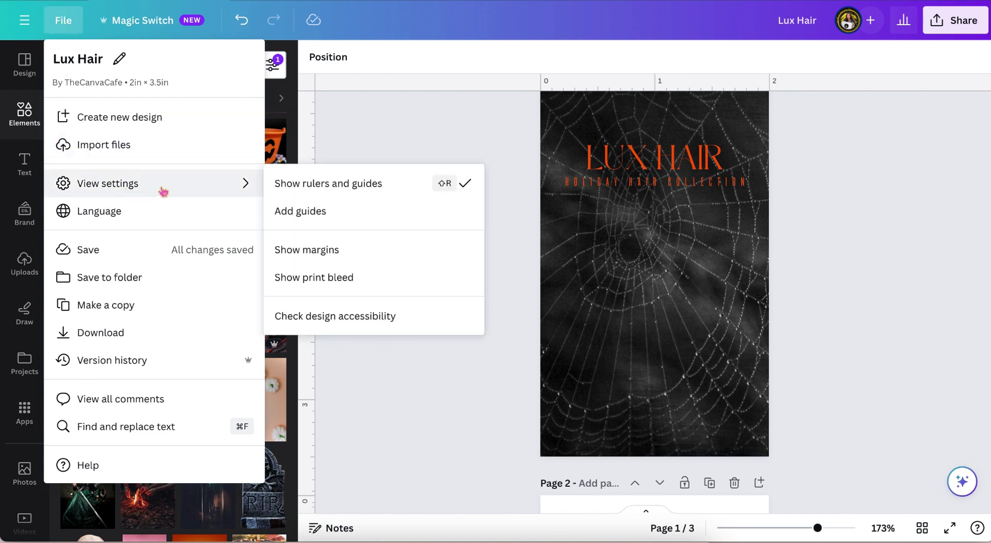
left_click(292, 280)
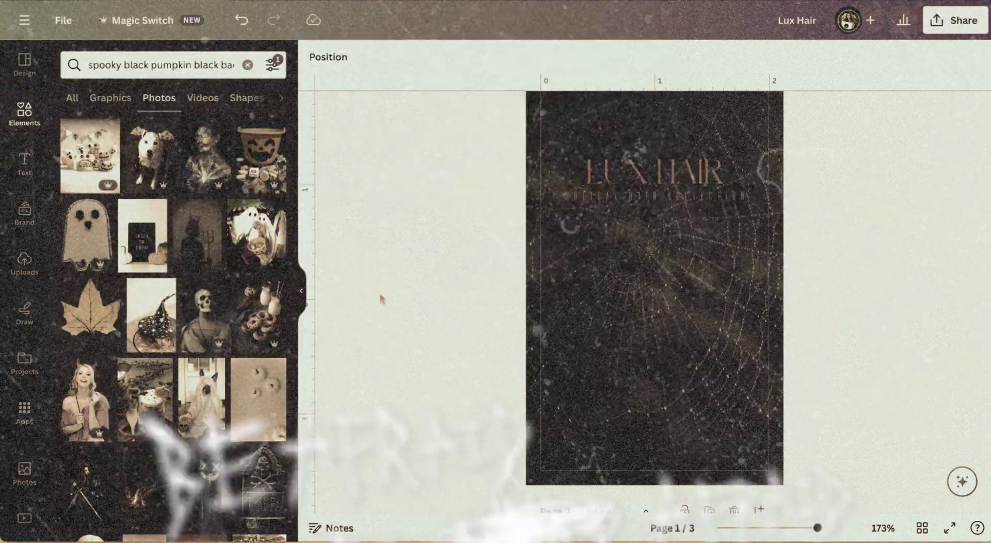
Step: Examine the bleed area around page 1 and check how the spiderweb background covers it from the upper to the lower edge
scroll(382, 299, "down", 5)
scroll(383, 298, "up", 1)
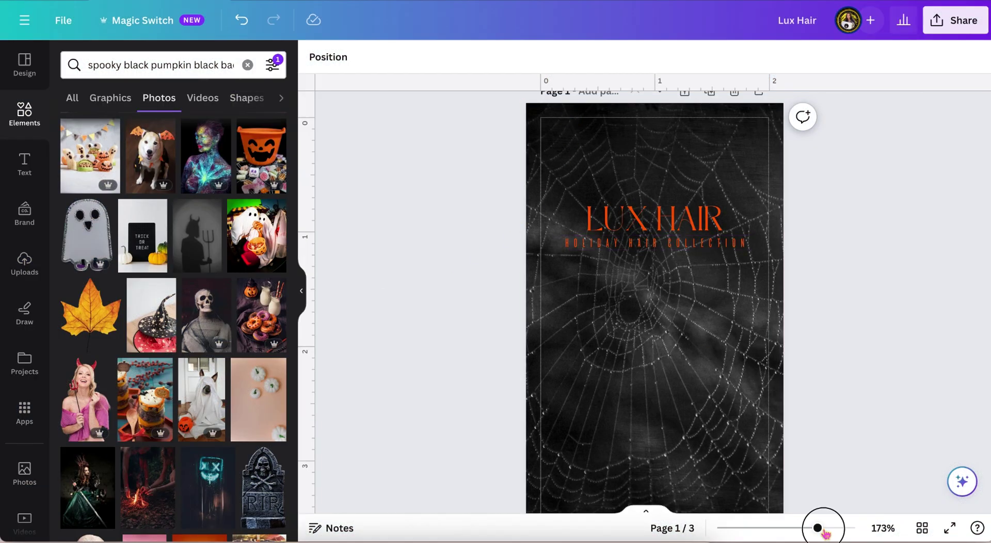
left_click_drag(824, 531, 833, 531)
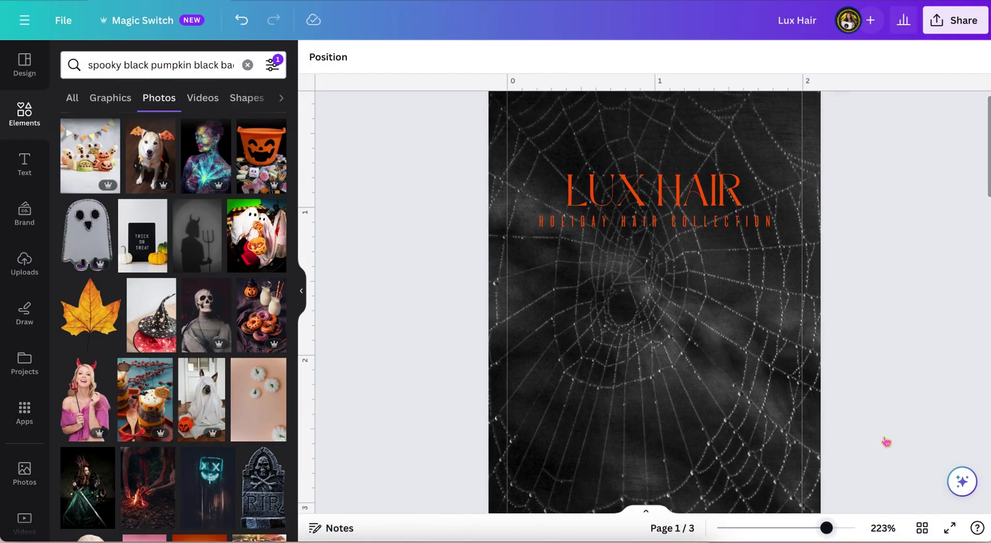
scroll(916, 361, "up", 2)
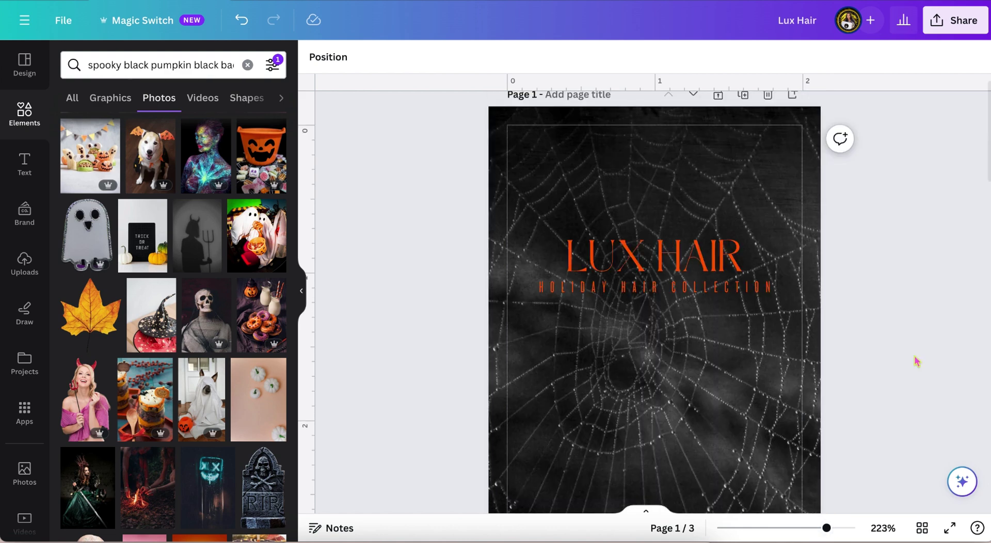
scroll(916, 361, "up", 1)
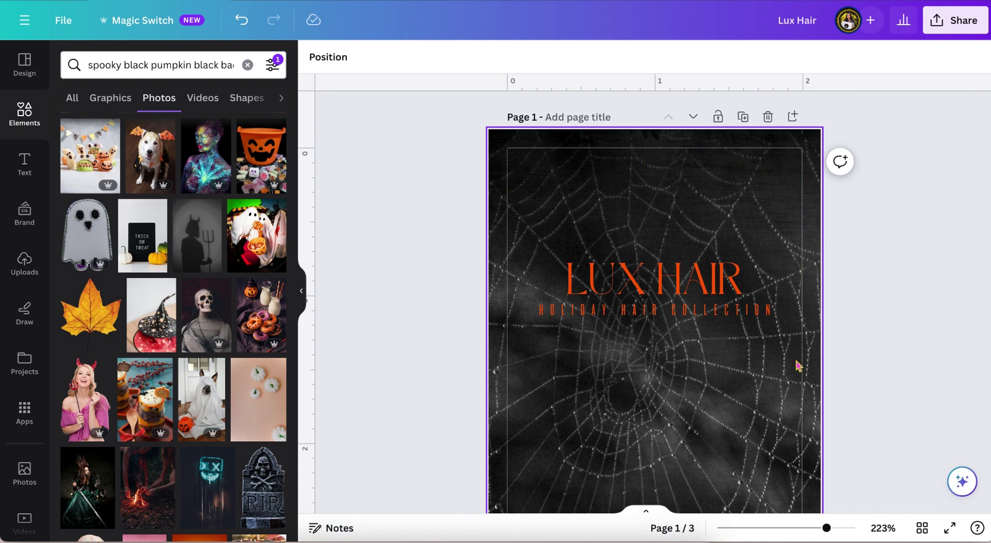
scroll(797, 362, "down", 4)
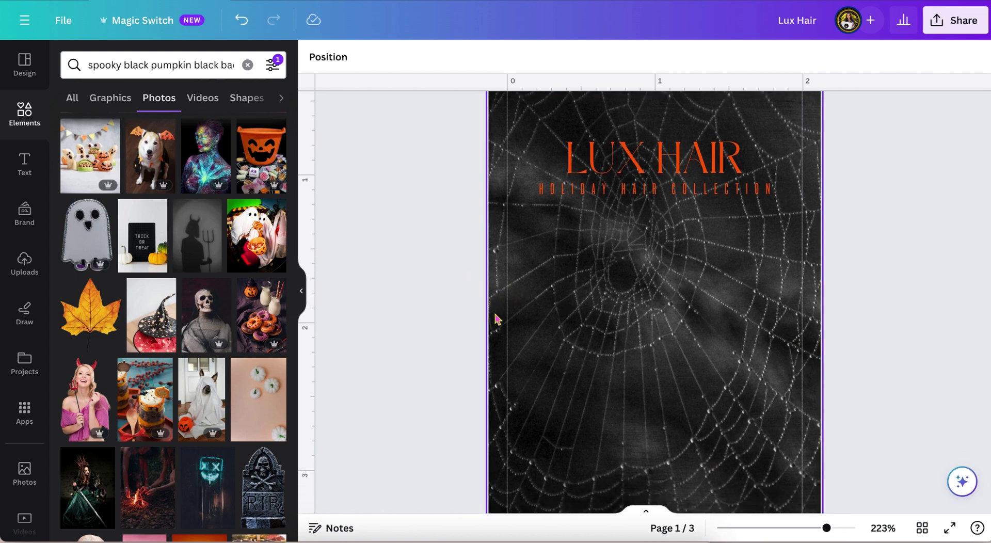
scroll(922, 216, "down", 3)
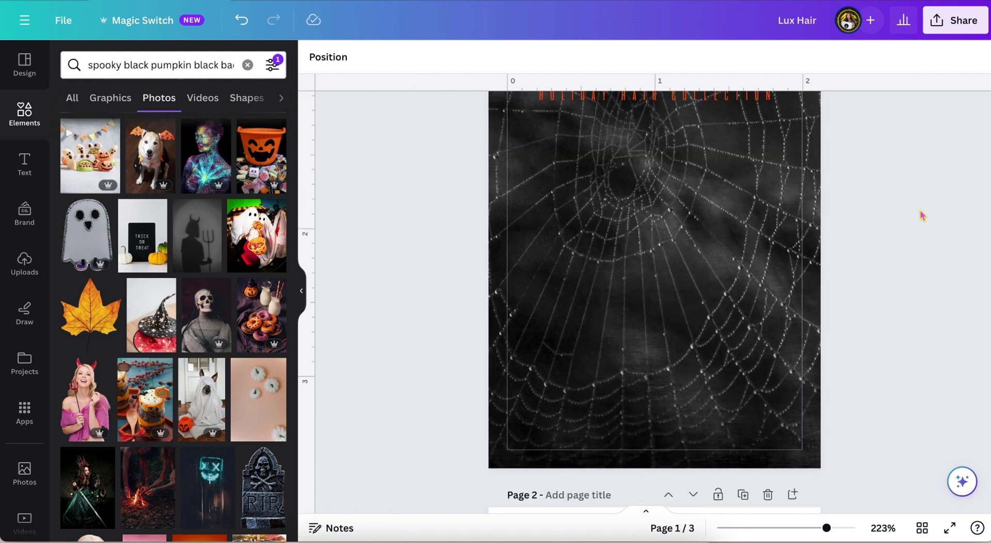
scroll(923, 216, "up", 3)
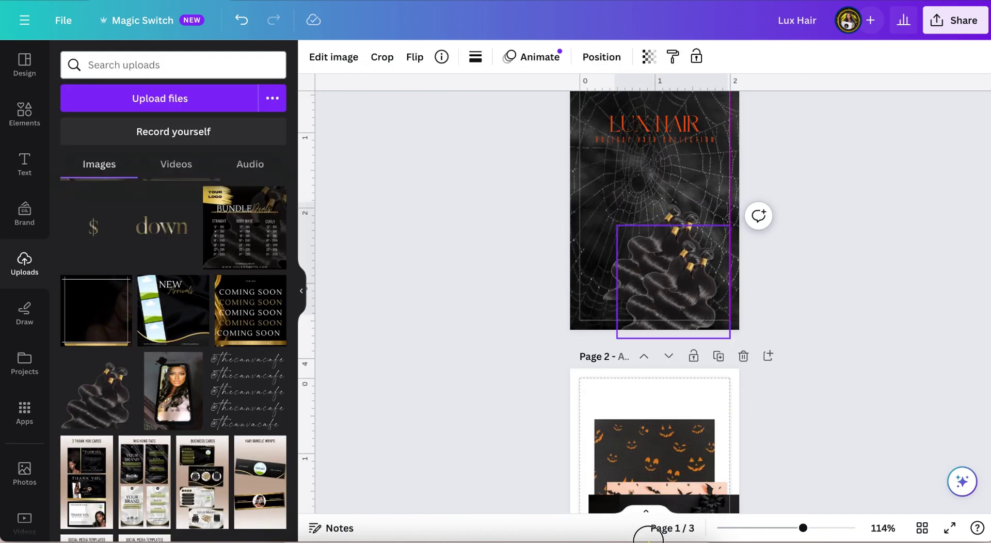
Step: Enlarge the hair bundles image, position it over the lower part of page 1 and undo the last two adjustments
left_click_drag(802, 528, 809, 528)
left_click_drag(616, 388, 593, 396)
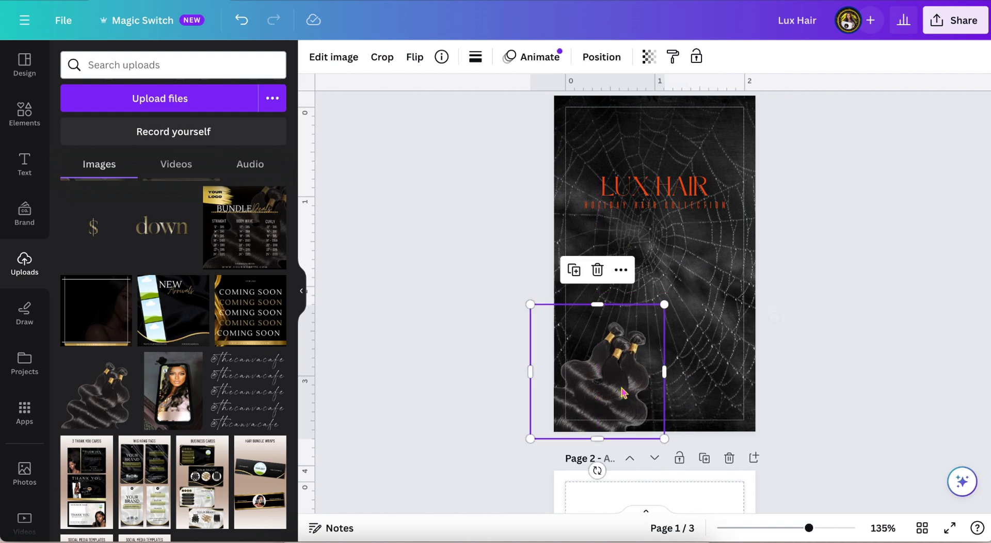
left_click(896, 246)
left_click(661, 311)
left_click_drag(668, 301, 800, 230)
left_click_drag(650, 320, 642, 351)
scroll(799, 221, "up", 1)
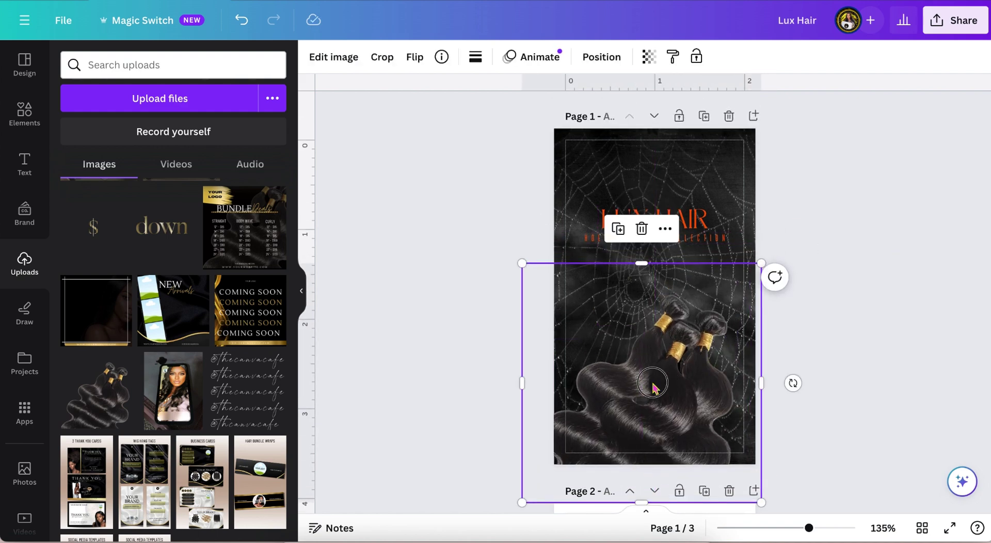
key("ctrl+z")
key("ctrl+z")
Step: Add a circle above the LUX HAIR heading and shrink it to about 0.13 in at the page's upper margin
left_click_drag(809, 527, 816, 527)
scroll(678, 174, "up", 1)
left_click(678, 174)
key("c")
left_click_drag(668, 314, 664, 155)
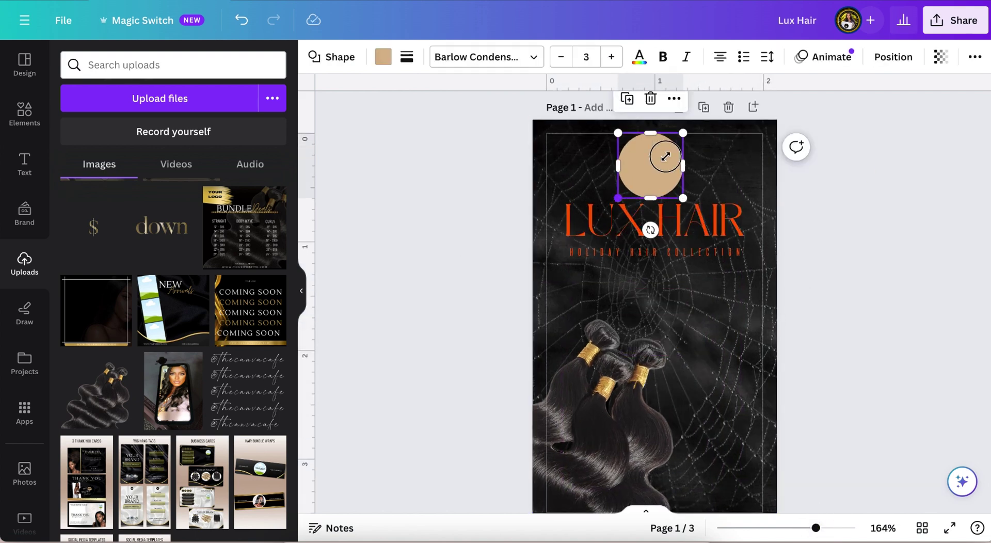
left_click_drag(617, 197, 686, 145)
left_click_drag(698, 167, 646, 148)
left_click(844, 143)
Step: Center the small circle horizontally on the page and fill it with white
left_click(655, 136)
left_click(567, 57)
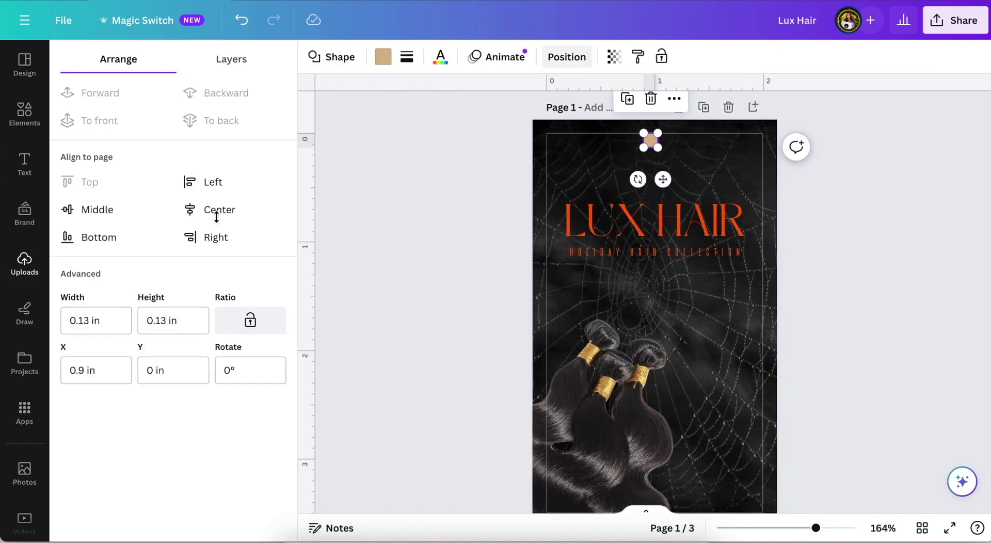
left_click(382, 57)
left_click(385, 59)
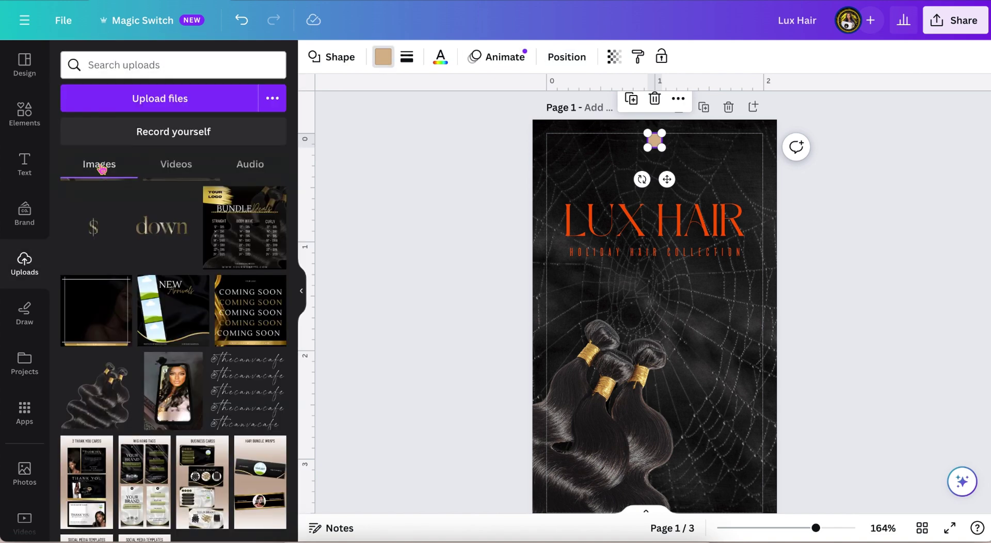
left_click(383, 57)
left_click(80, 177)
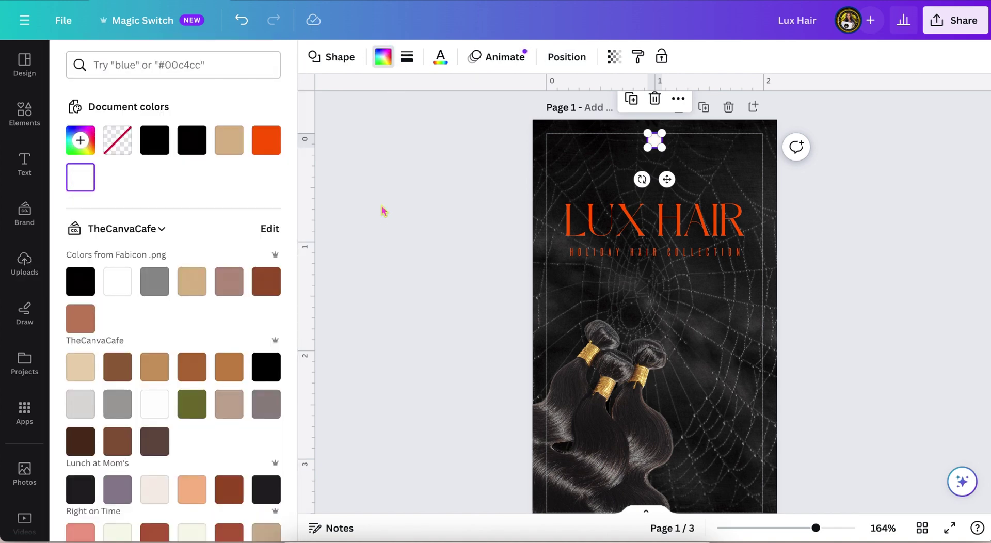
left_click(401, 195)
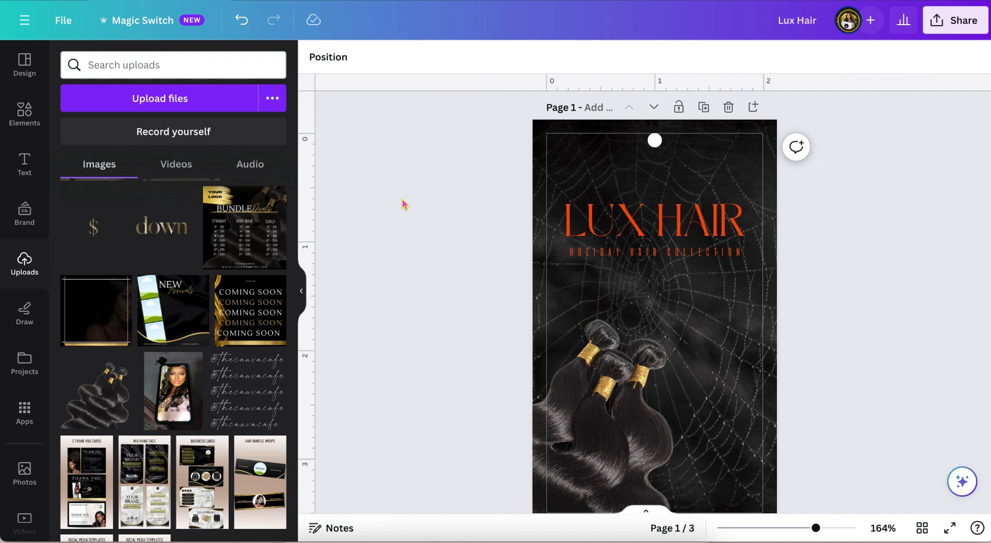
Step: Move the white circle slightly down so it sits inside the margin above the LUX HAIR heading
scroll(650, 149, "down", 1)
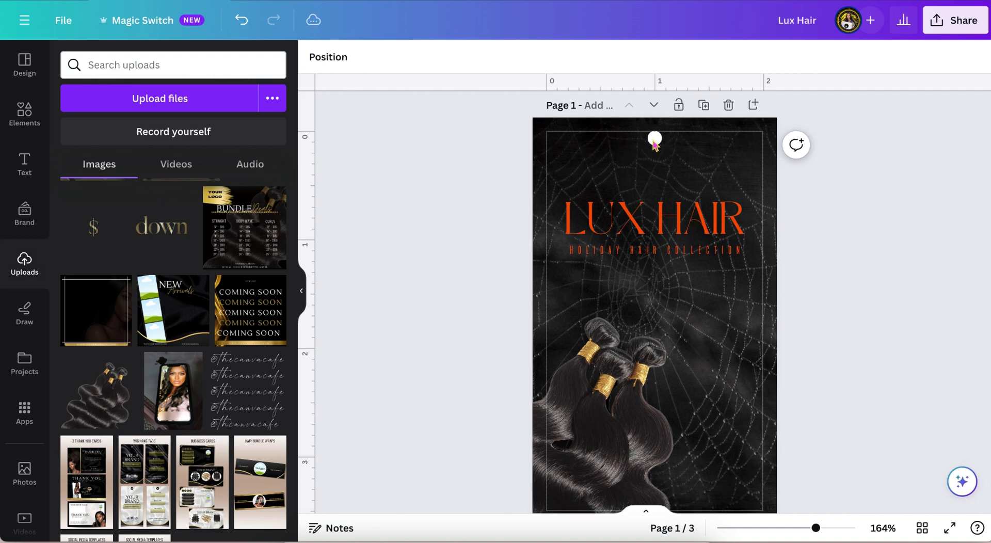
left_click_drag(653, 138, 654, 153)
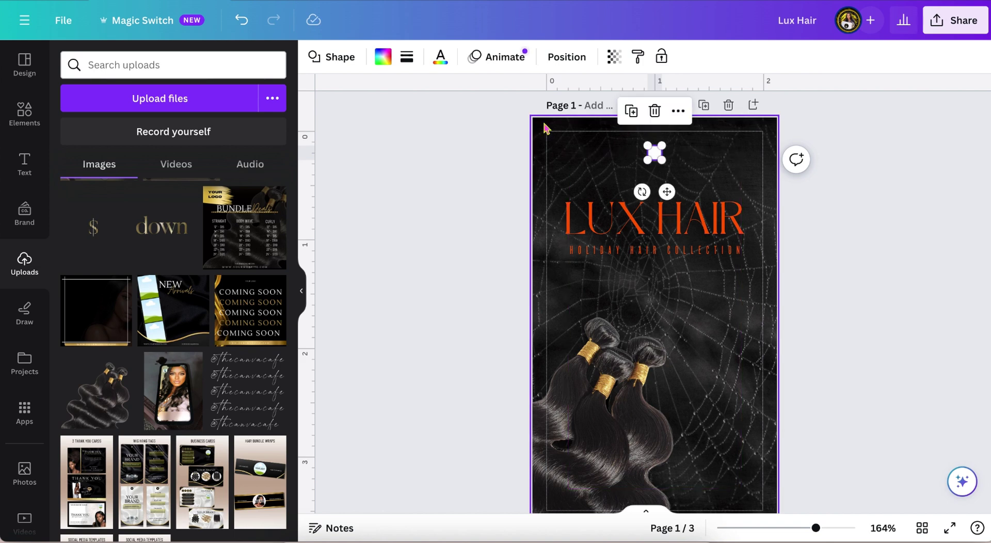
left_click(436, 163)
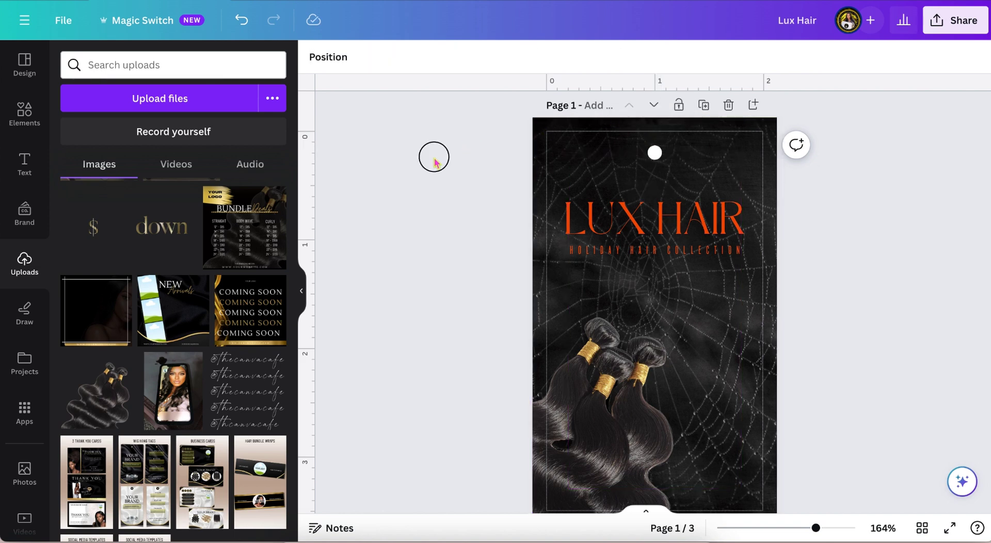
Step: Try to apply a Glow shadow to the hair bundles image
left_click(334, 56)
left_click(99, 365)
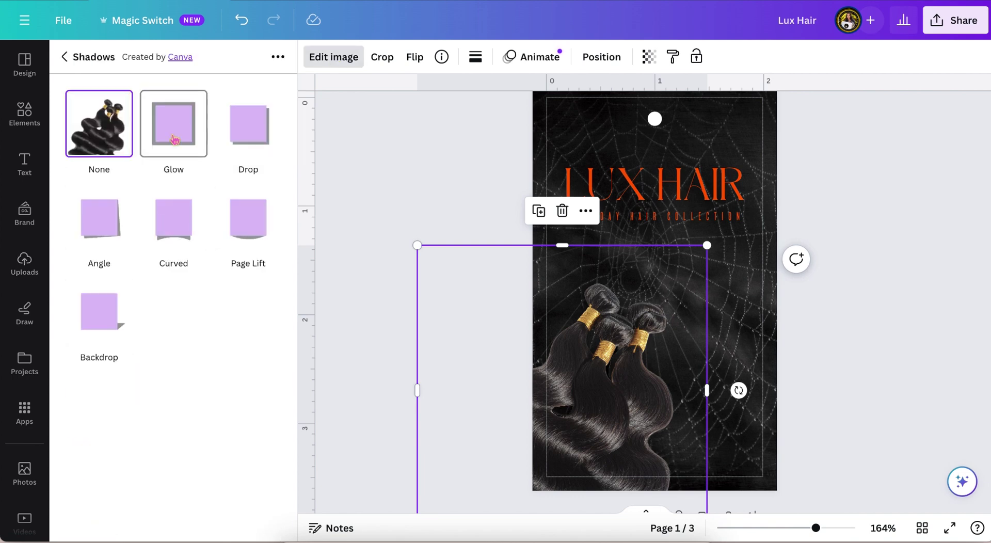
left_click(174, 140)
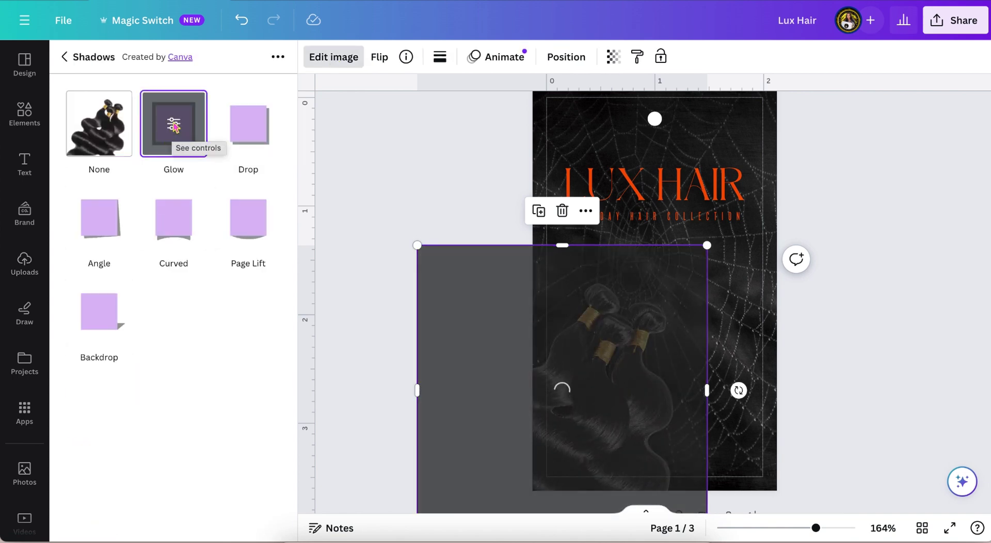
left_click(175, 131)
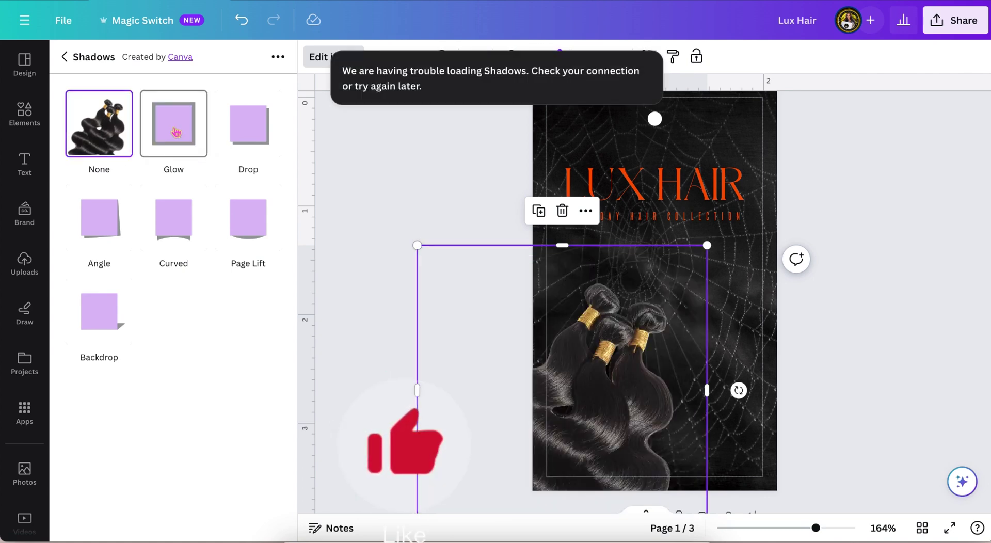
Step: Change the LUX HAIR heading's color to white
left_click(654, 183)
left_click(513, 57)
left_click(228, 140)
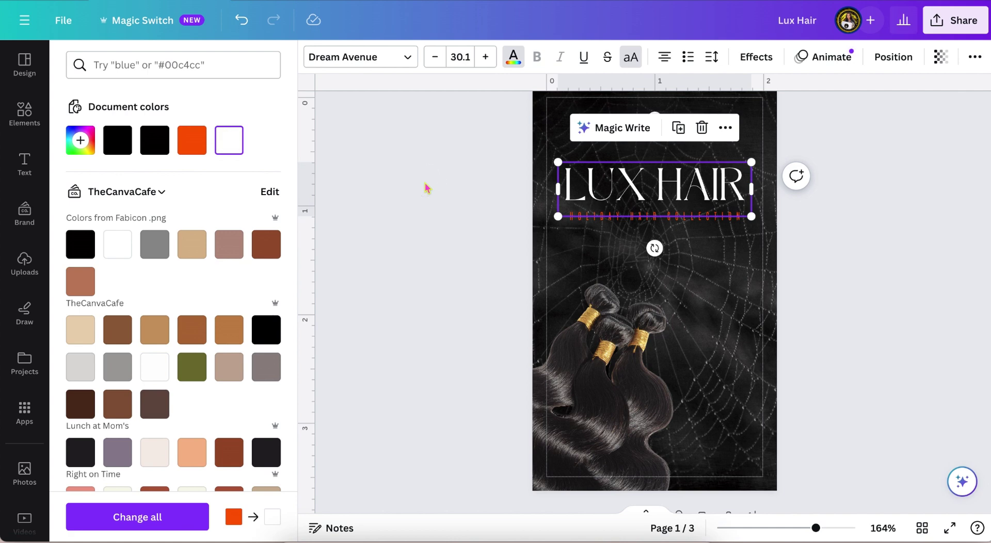
key("Escape")
key("Escape")
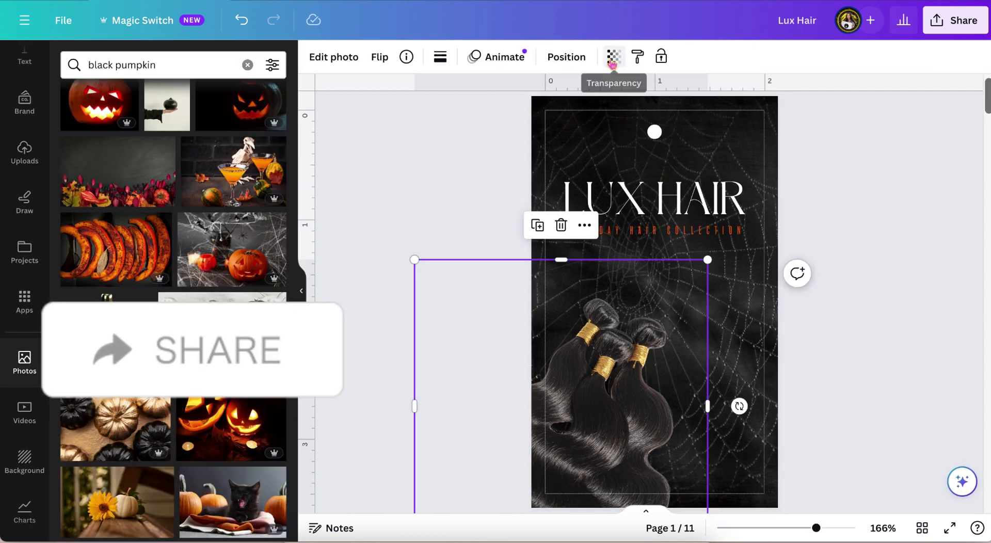
Step: Set the hair bundles photo's transparency to 79 and shift it further toward the page's left edge
left_click(613, 57)
left_click_drag(613, 111, 585, 111)
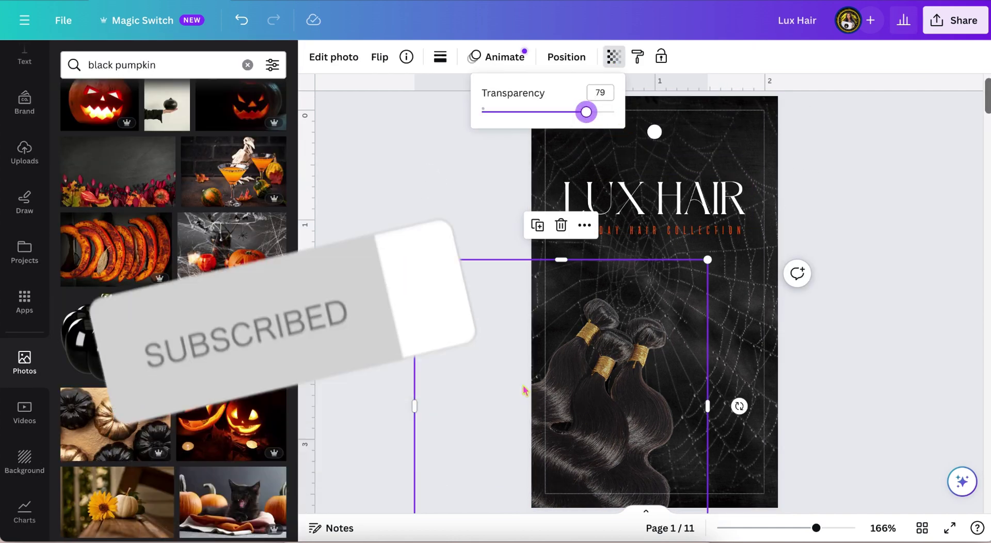
left_click_drag(523, 391, 471, 413)
Step: Crop the hair bundles photo to the page's left and bottom edges and trim its top, to about 1.3 × 2.2 in
left_click_drag(384, 406, 530, 384)
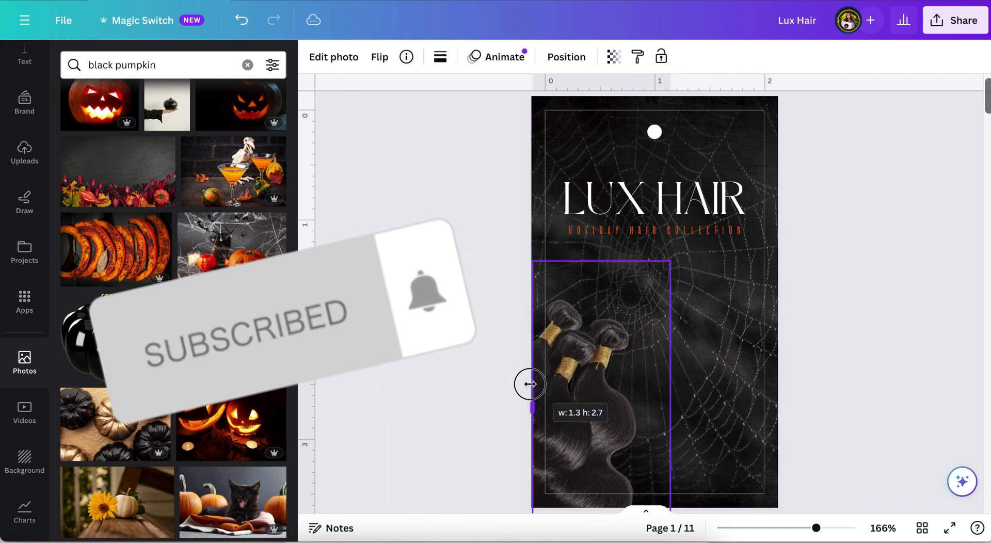
scroll(701, 321, "down", 3)
left_click_drag(593, 461, 594, 418)
scroll(598, 420, "up", 2)
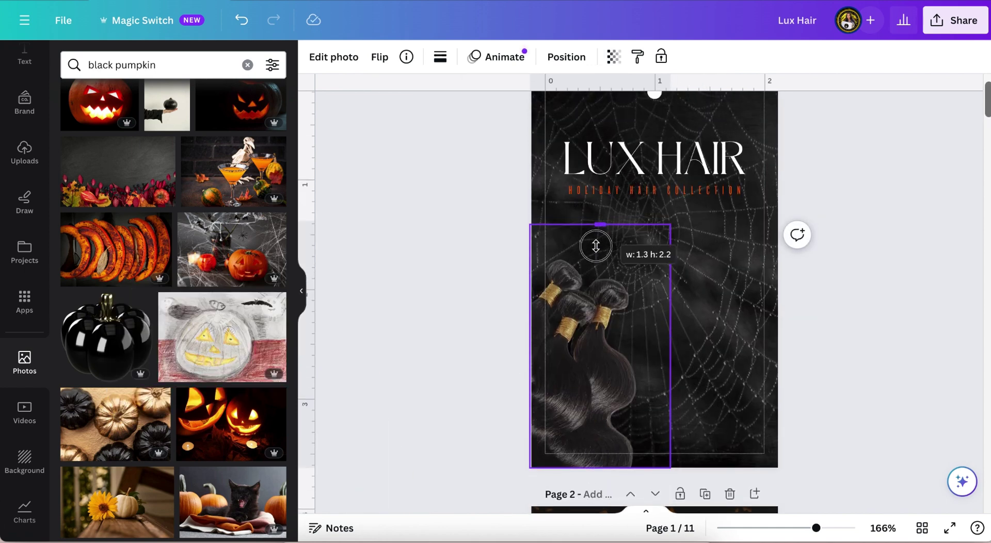
left_click_drag(596, 246, 593, 249)
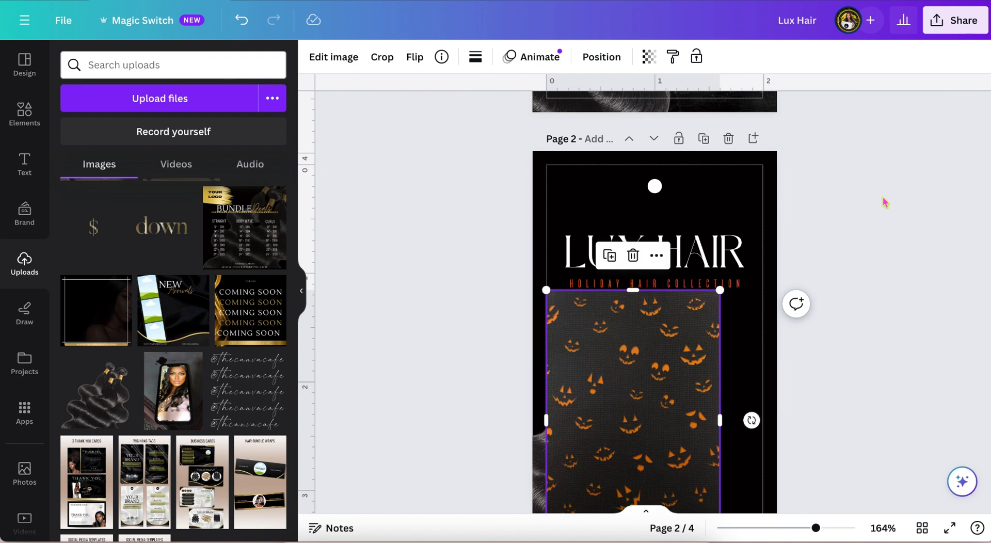
Step: Position and stretch the orange jack-o'-lantern pattern on page 2 over the tag, to about 2.12 × 3.91 in
left_click_drag(650, 369, 637, 230)
left_click_drag(620, 405, 619, 522)
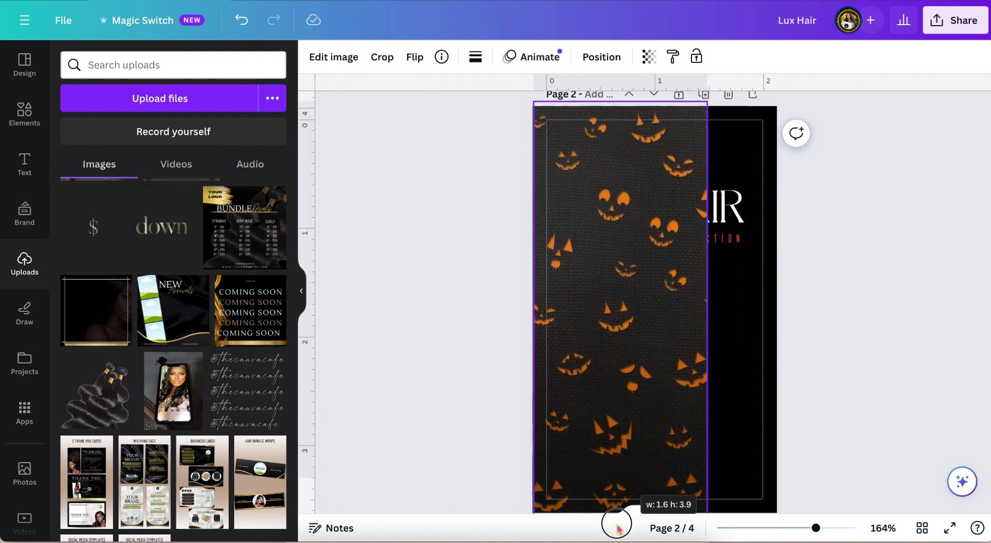
left_click_drag(708, 314, 770, 314)
Step: Send the jack-o'-lantern pattern behind all other elements and fade it by lowering its transparency value
left_click(601, 57)
left_click(222, 121)
left_click(649, 57)
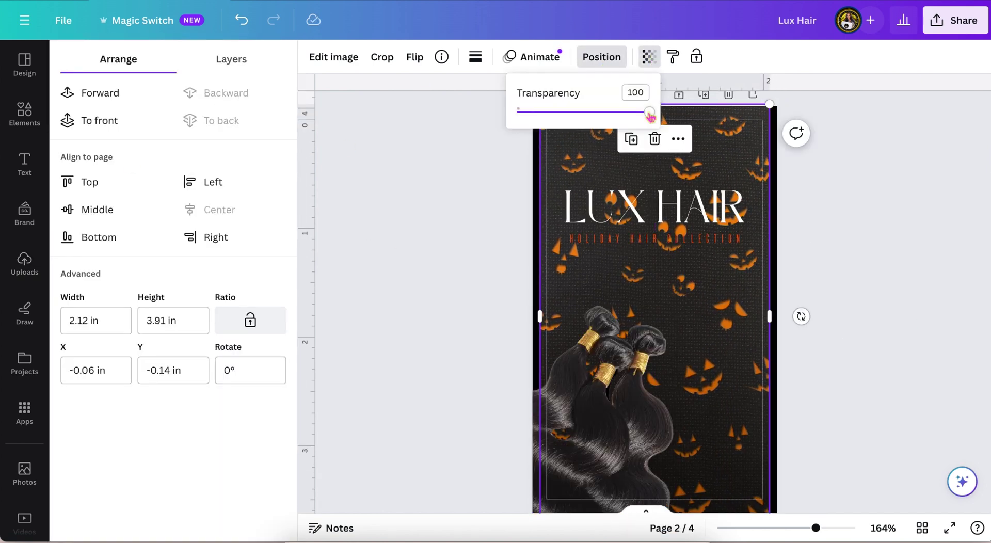
left_click_drag(657, 106, 609, 107)
Step: Widen the jack-o'-lantern pattern past both sides of page 2, to about 2.4 × 3.9 in
left_click_drag(540, 316, 520, 313)
left_click_drag(769, 316, 785, 312)
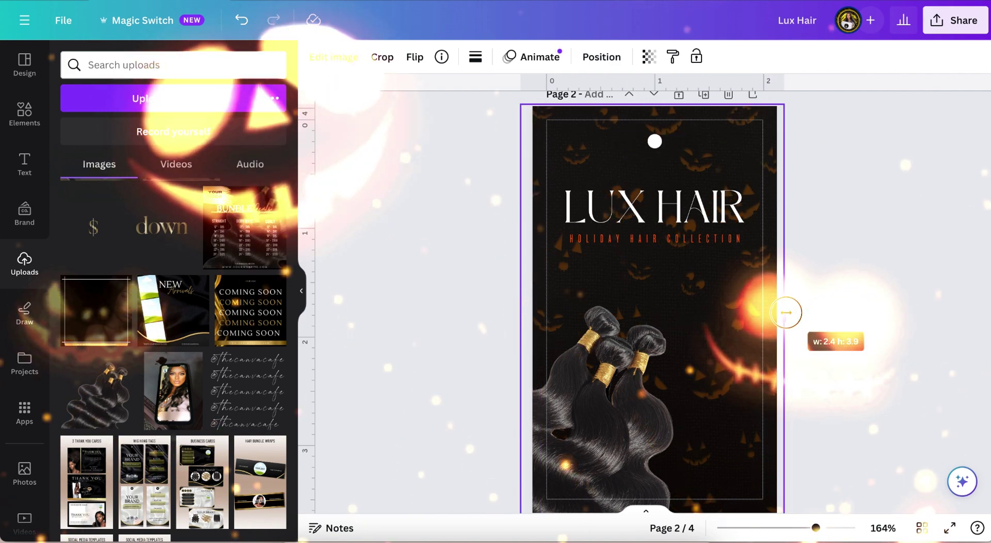
left_click_drag(525, 106, 531, 104)
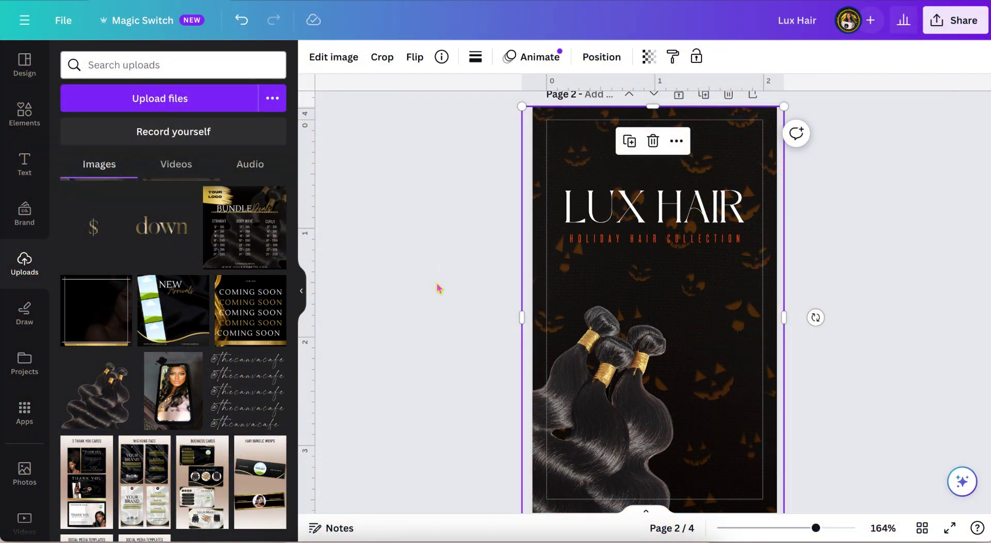
left_click(436, 282)
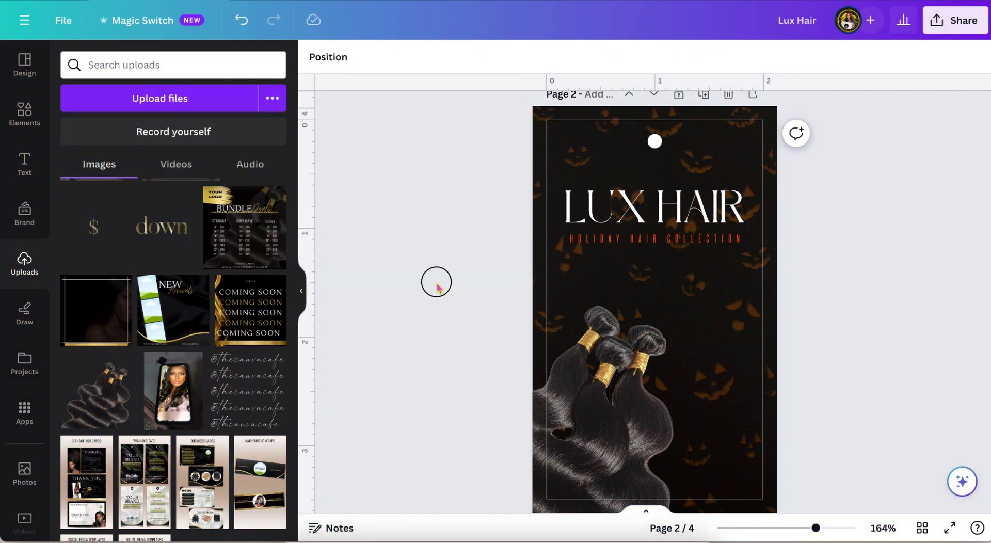
Step: Duplicate page 2 and delete the jack-o'-lantern pattern from the copy
scroll(438, 288, "down", 1)
scroll(438, 288, "up", 1)
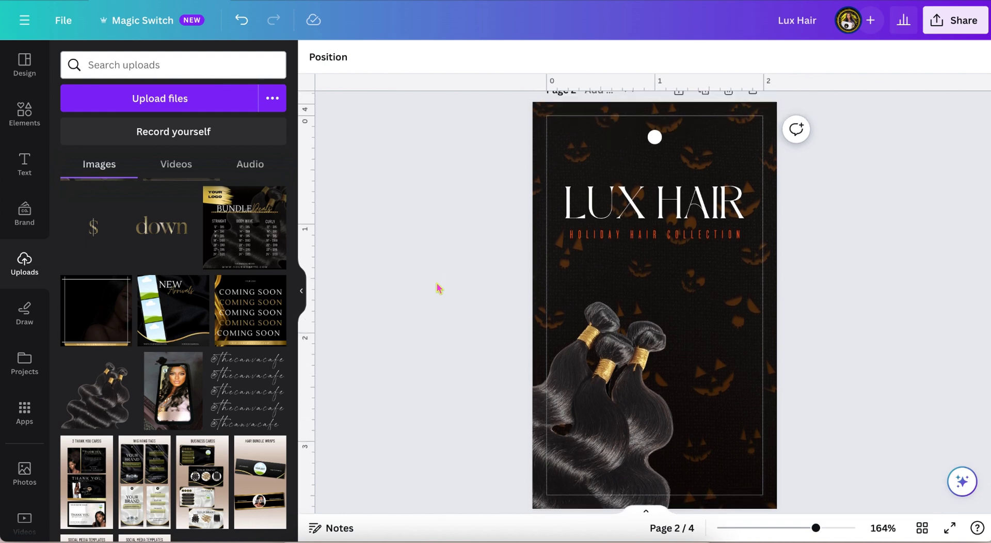
key("ctrl+d")
left_click(546, 151)
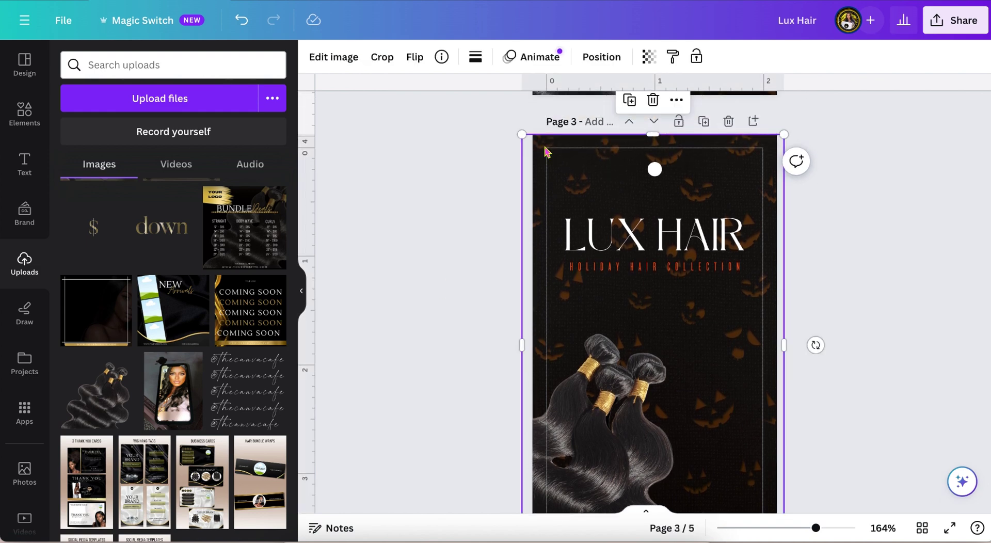
left_click(653, 101)
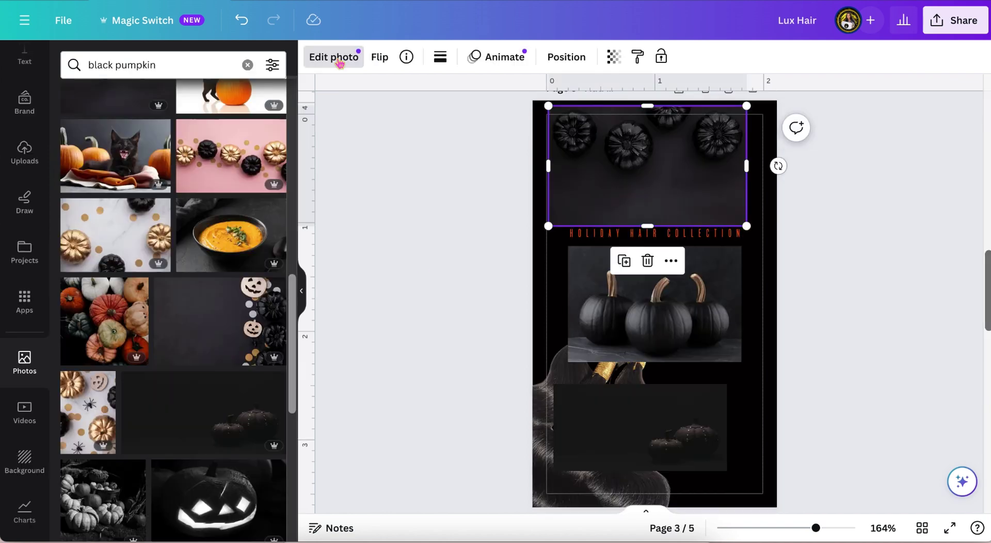
Step: Separate the black pumpkins from the uppermost photo on page 3 with Magic Grab
left_click(333, 57)
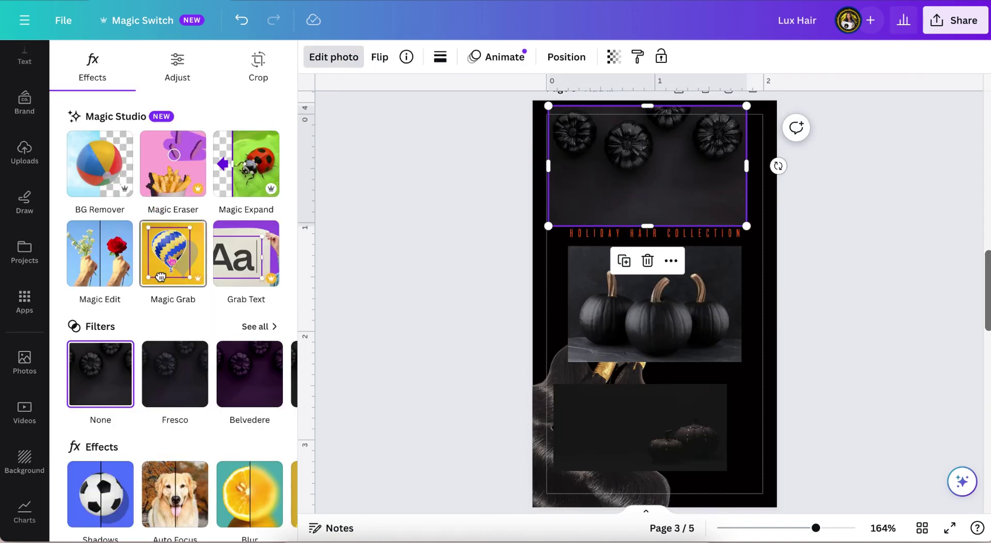
left_click(172, 257)
scroll(155, 330, "down", 3)
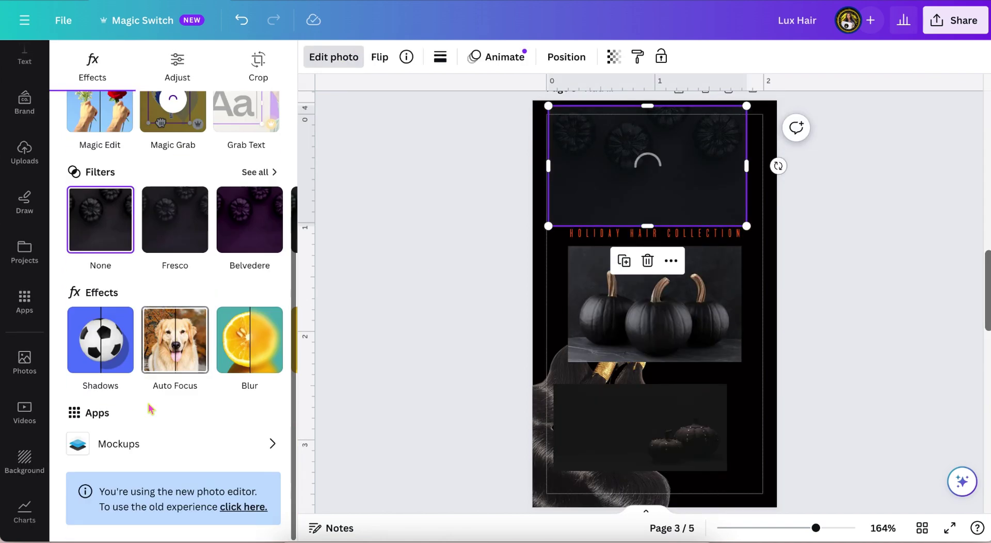
scroll(150, 407, "up", 3)
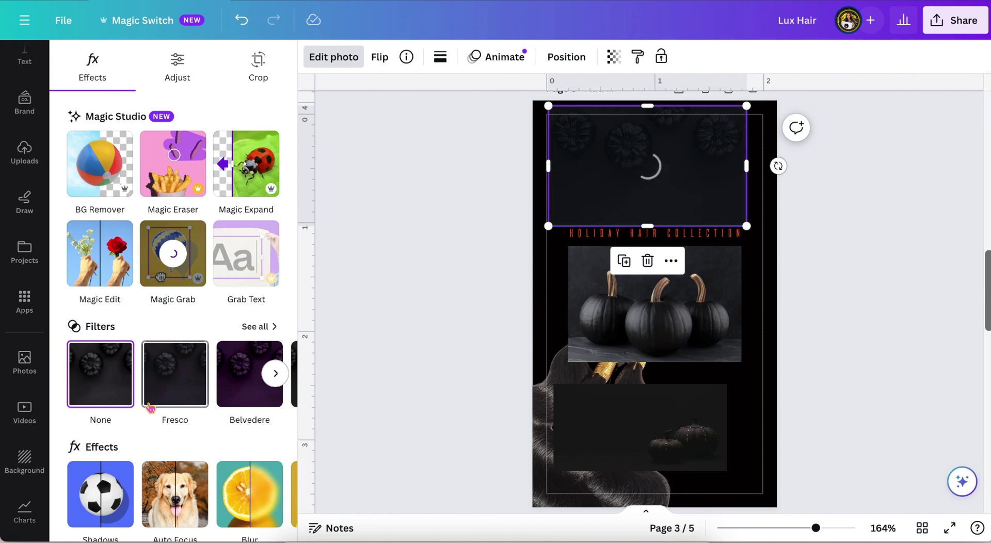
Step: Reposition and enlarge the grabbed black pumpkins so they span the upper part of page 3
scroll(614, 217, "up", 2)
mouse_move(635, 206)
left_mouse_down()
mouse_move(612, 284)
mouse_move(619, 206)
left_mouse_up()
left_click_drag(614, 241, 659, 247)
left_click_drag(736, 259, 780, 275)
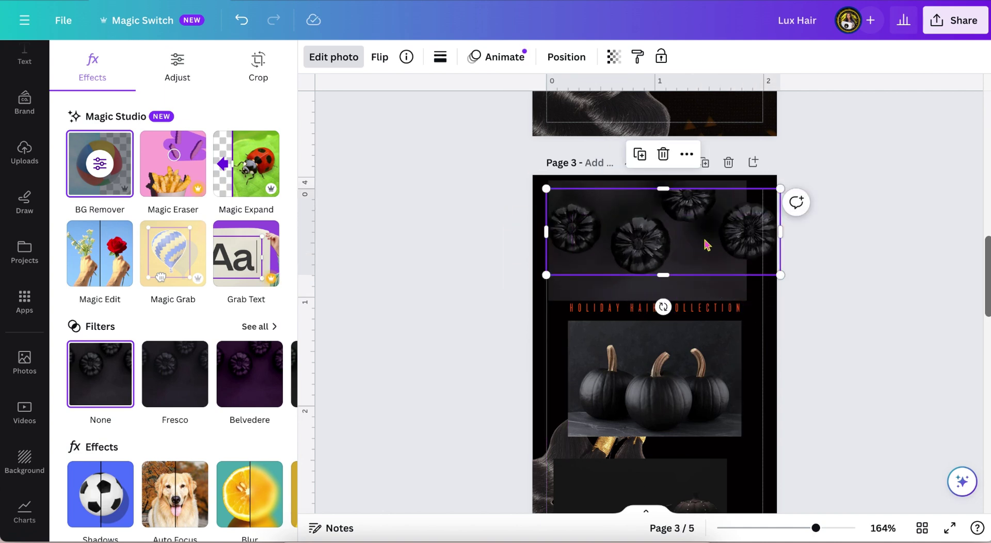
left_click(435, 207)
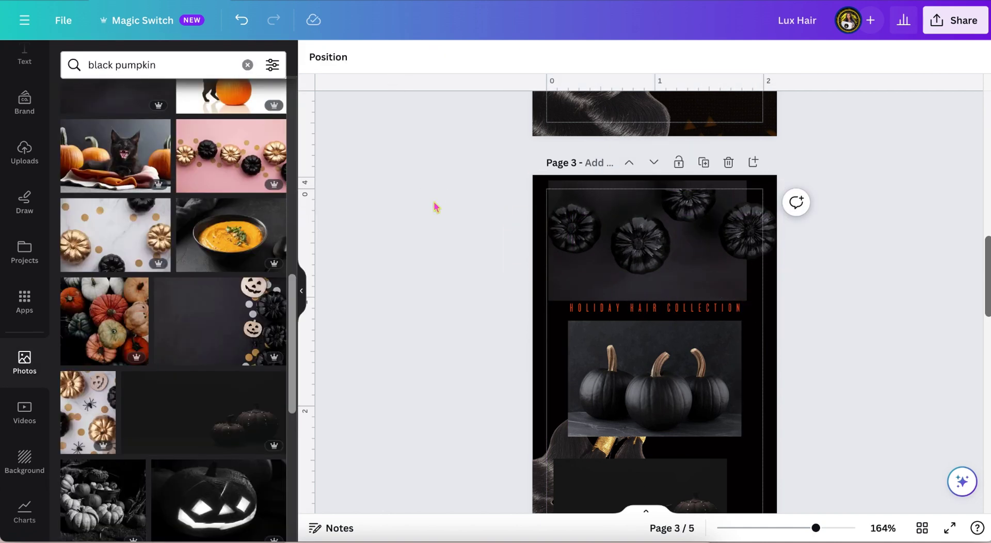
Step: Move the pumpkin cut-out off its leftover blurred background photo and delete that background
scroll(435, 207, "up", 1)
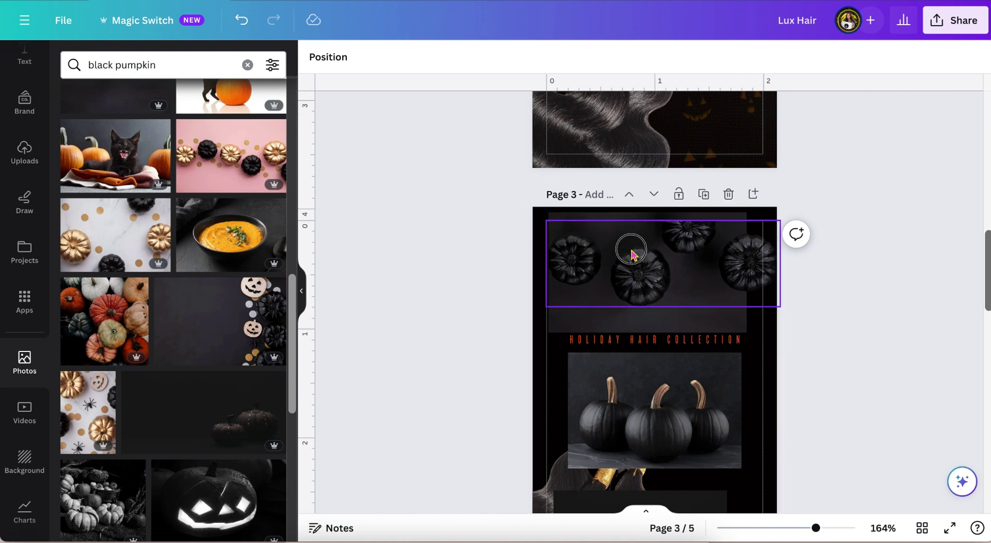
left_click_drag(631, 250, 631, 249)
left_click_drag(600, 320, 584, 355)
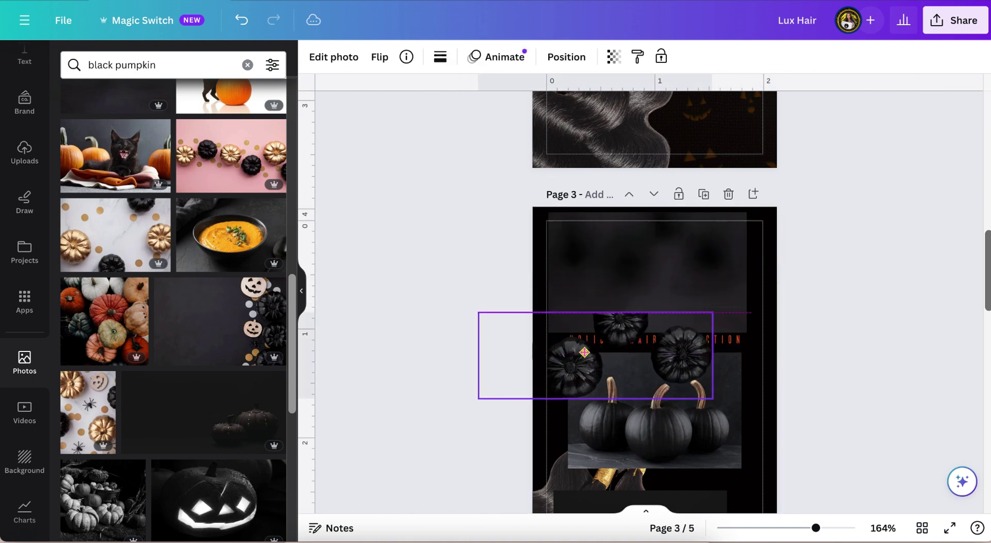
left_click(692, 255)
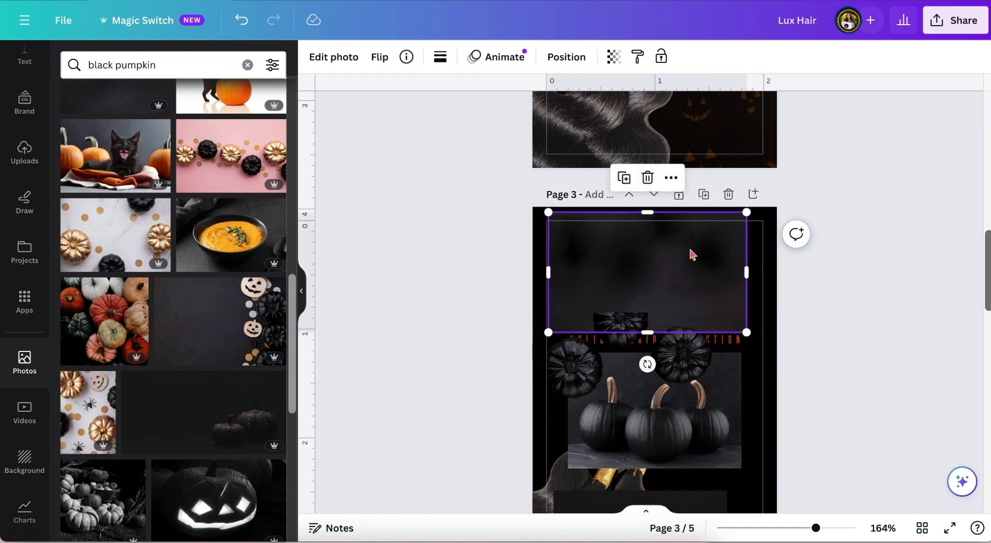
left_click_drag(715, 236, 781, 224)
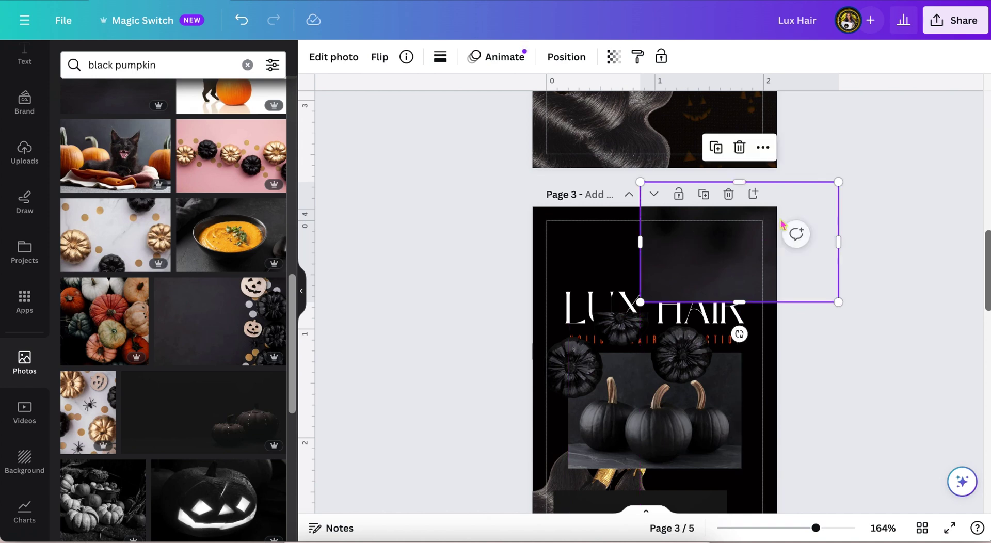
left_click(739, 147)
Step: Place the pumpkin cut-out behind the text at the top of page 3 and size it to about 2.4 × 0.9 in
left_click_drag(673, 362, 723, 271)
left_click_drag(647, 209, 646, 207)
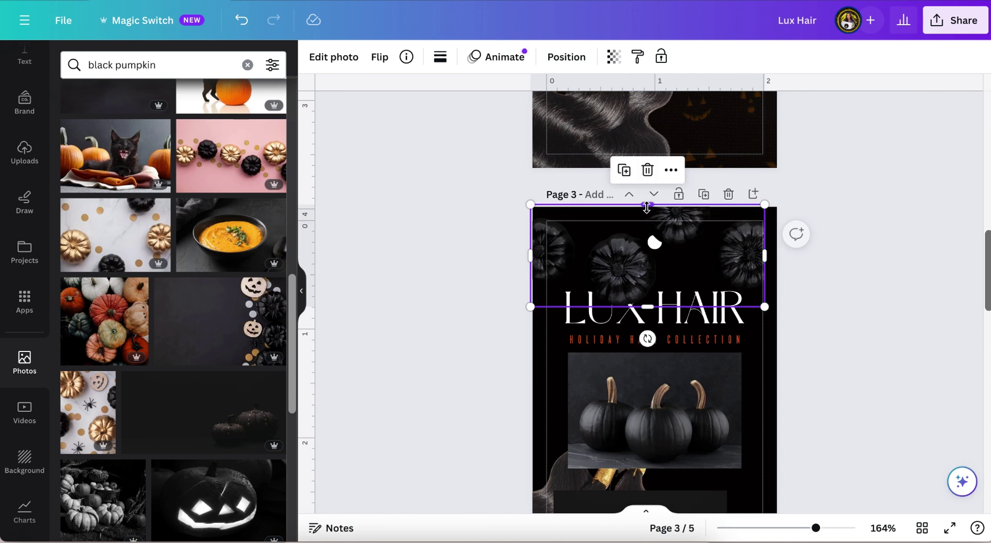
left_click(566, 57)
left_click(215, 121)
scroll(619, 259, "down", 1)
left_click_drag(765, 221, 790, 220)
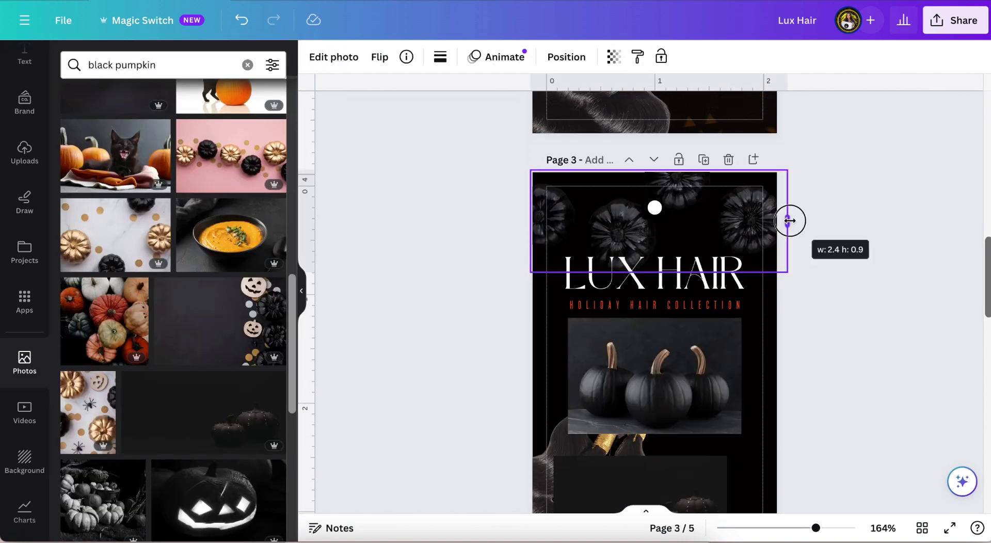
Step: Move the three-pumpkins photo and the dark pumpkin photo from page 3 to page 4
scroll(775, 232, "down", 1)
left_click(683, 347)
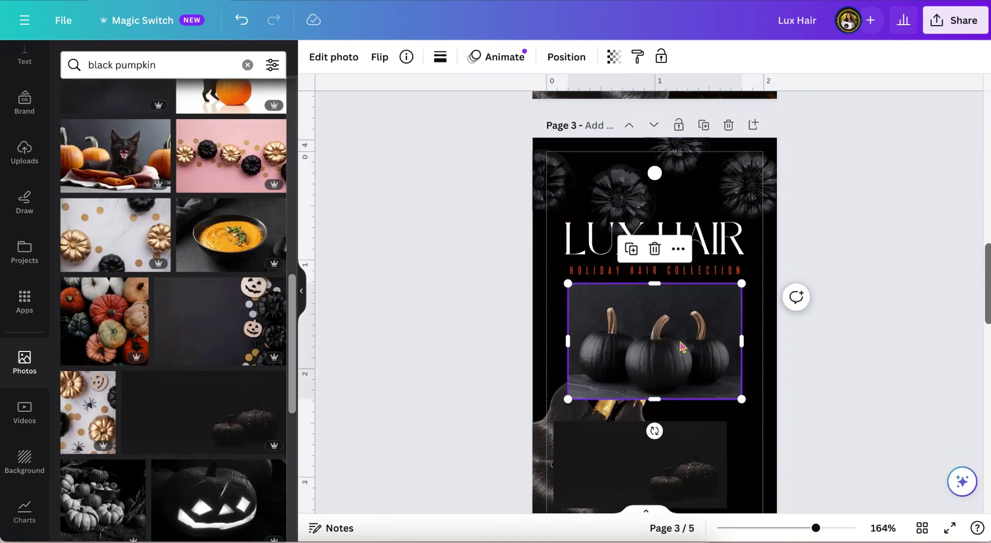
scroll(683, 346, "down", 3)
scroll(684, 335, "down", 1)
key("Delete")
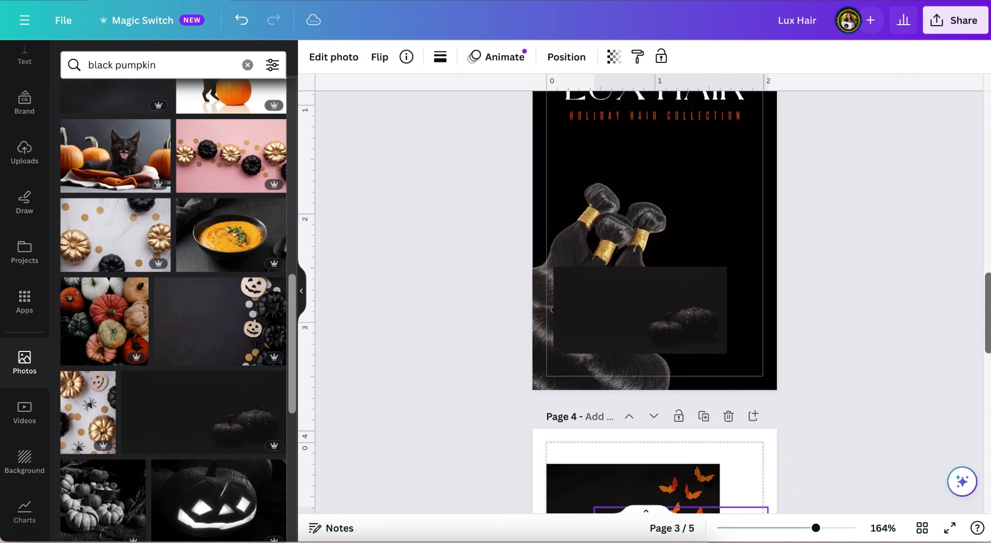
left_click(673, 305)
left_click_drag(688, 482, 688, 481)
left_click(855, 224)
scroll(855, 227, "up", 2)
scroll(857, 229, "up", 1)
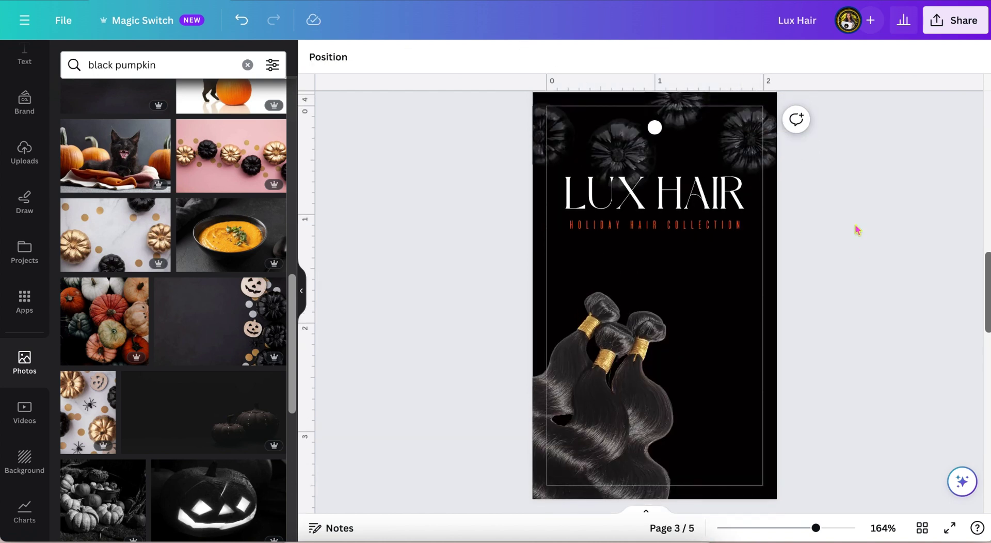
Step: Duplicate the pumpkin cut-out and place the copy at the lower right of page 3
left_click(721, 144)
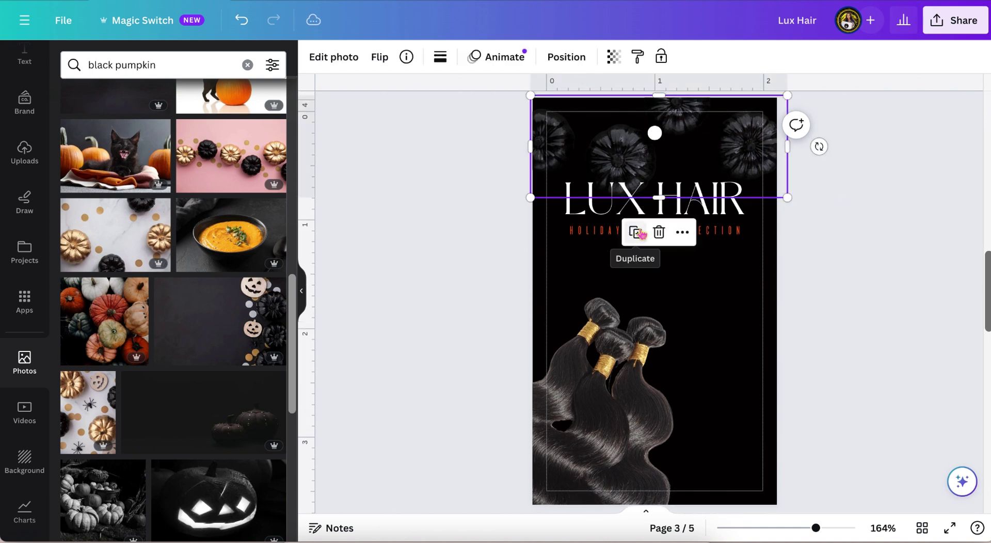
left_click_drag(700, 166, 705, 158)
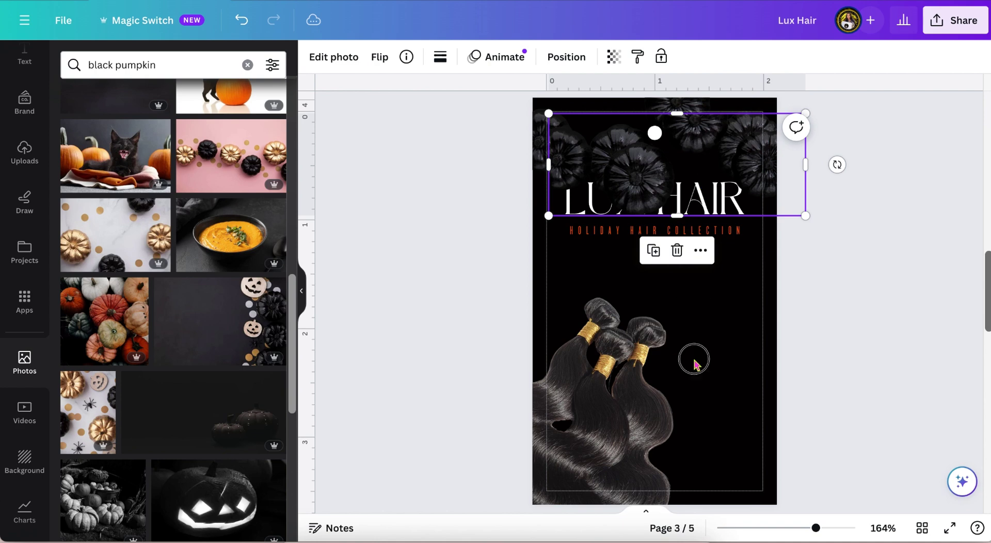
left_click_drag(694, 364, 860, 372)
Step: Send the lower pumpkin copy behind the hair bundles and rotate it in the page's bottom-right corner
left_click(566, 57)
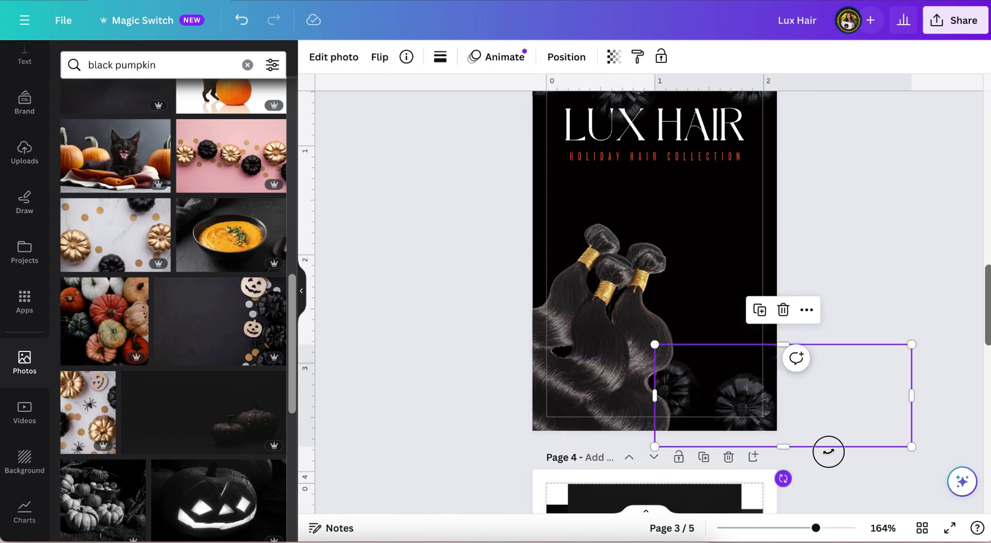
left_click_drag(778, 475, 835, 372)
left_click(892, 207)
Step: Tilt the pumpkin cut-out at the top of page 3 slightly counterclockwise
scroll(892, 193, "up", 3)
left_click(671, 207)
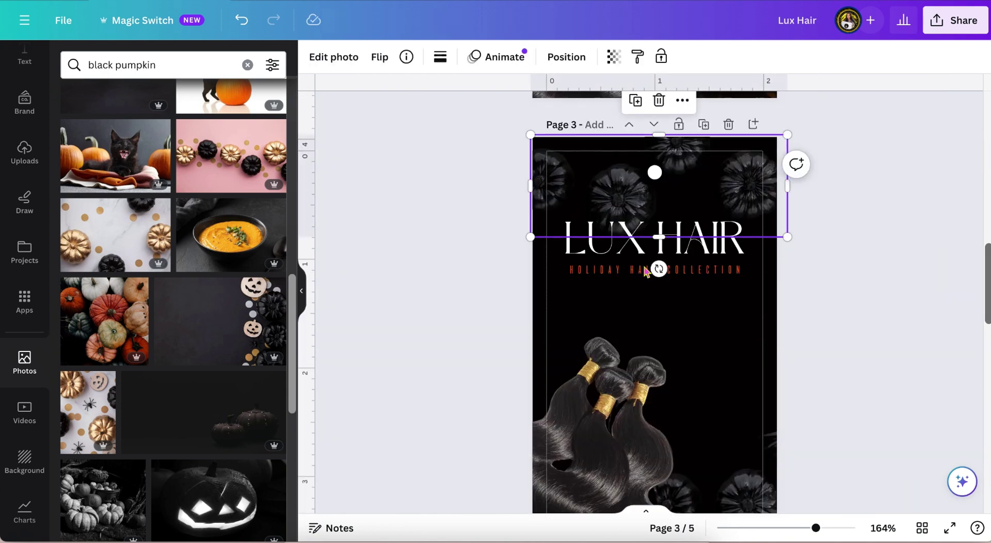
left_click_drag(658, 268, 679, 266)
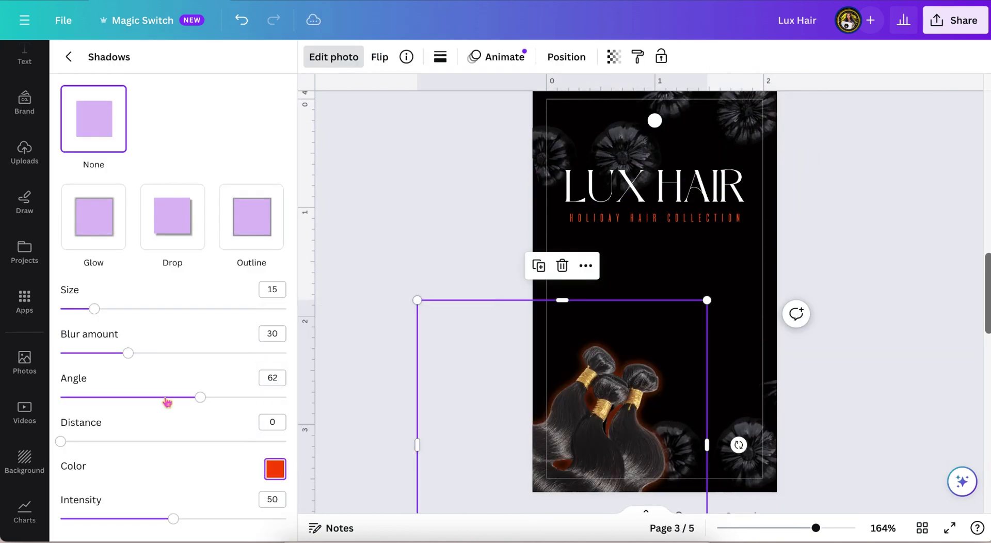
Step: Refine the red-orange shadow around page 3's hair bundles: reduce its size, keep distance 0, adjust blur and angle, and raise intensity
left_click_drag(131, 309, 78, 309)
mouse_move(60, 441)
left_mouse_down()
mouse_move(270, 441)
mouse_move(60, 441)
left_mouse_up()
left_click_drag(174, 353, 107, 353)
left_click_drag(816, 528, 828, 528)
scroll(500, 451, "down", 2)
left_click_drag(160, 397, 200, 397)
left_click_drag(107, 353, 84, 355)
left_click_drag(137, 519, 248, 519)
left_click_drag(84, 353, 132, 353)
left_click_drag(82, 309, 73, 309)
left_click(407, 190)
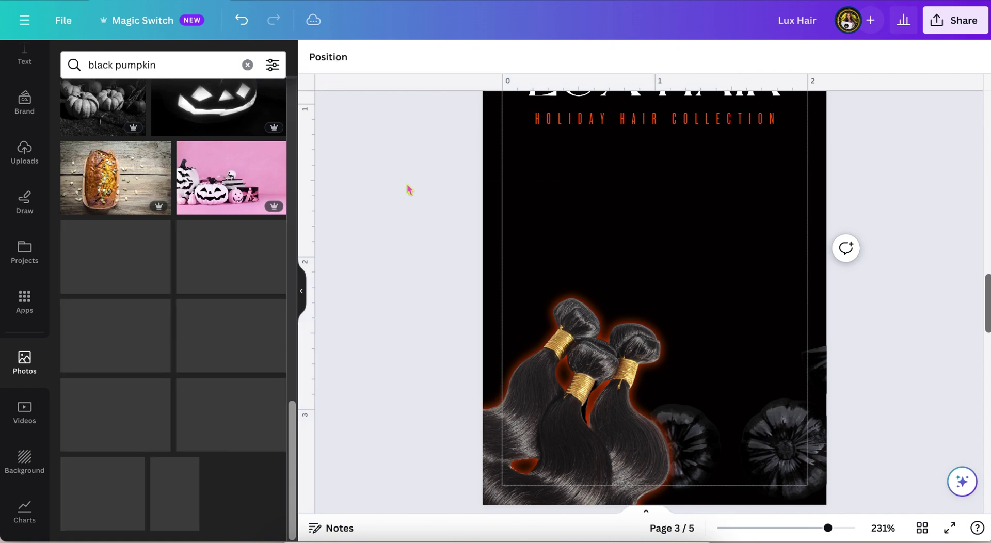
Step: Move the hair bundles image to the upper-left corner of page 3
scroll(408, 189, "up", 2)
scroll(407, 190, "down", 3)
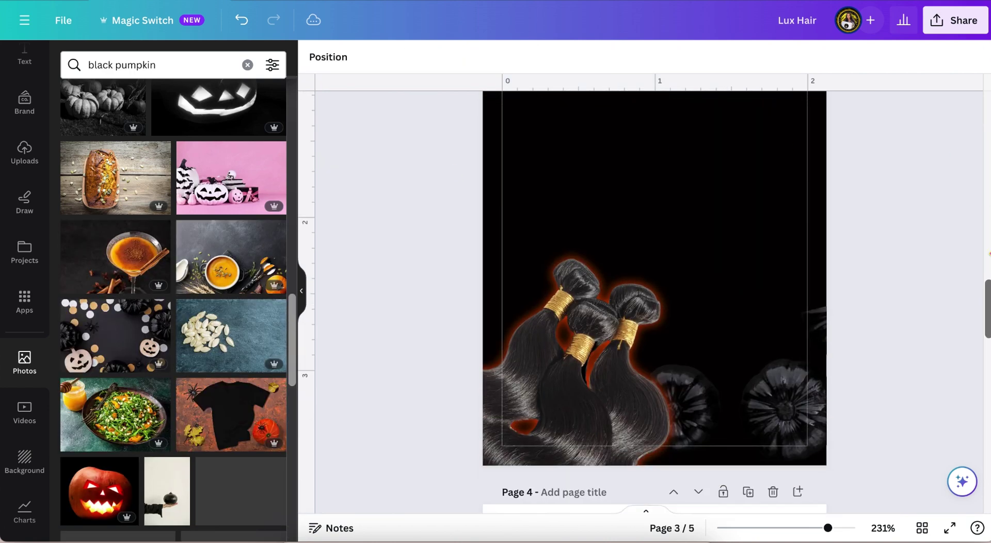
left_click_drag(828, 529, 818, 529)
scroll(849, 414, "up", 1)
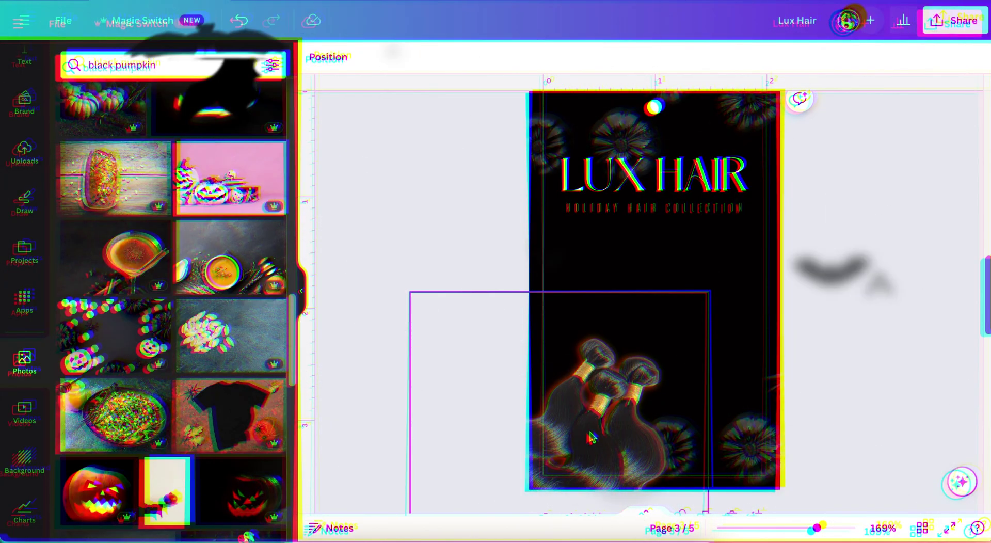
left_click(582, 430)
left_click_drag(583, 430, 494, 149)
left_click(854, 315)
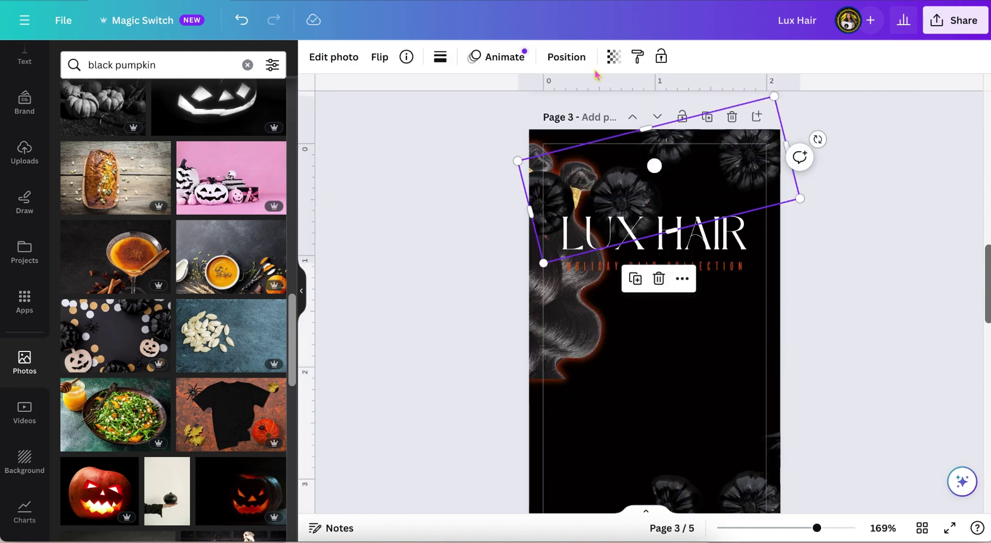
Step: Rotate the hair bundles image and reposition it so the bundles hang from page 3's upper-left corner
left_click(566, 57)
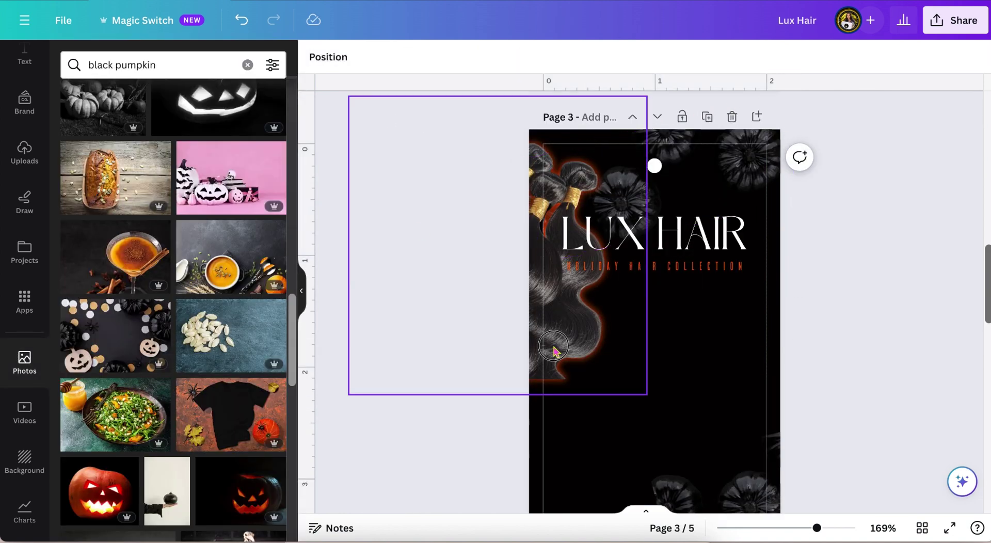
left_click_drag(537, 409, 475, 257)
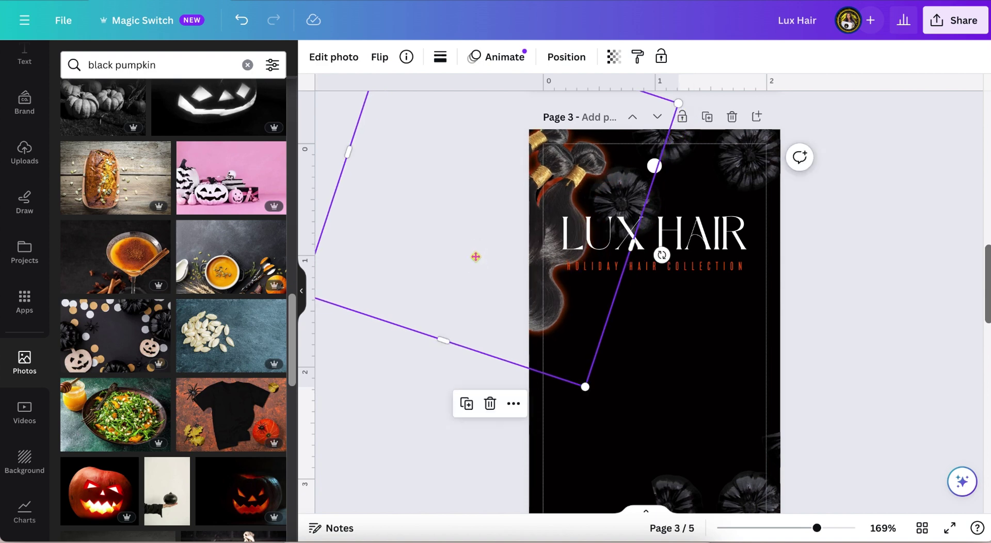
left_click(912, 343)
scroll(910, 339, "up", 1)
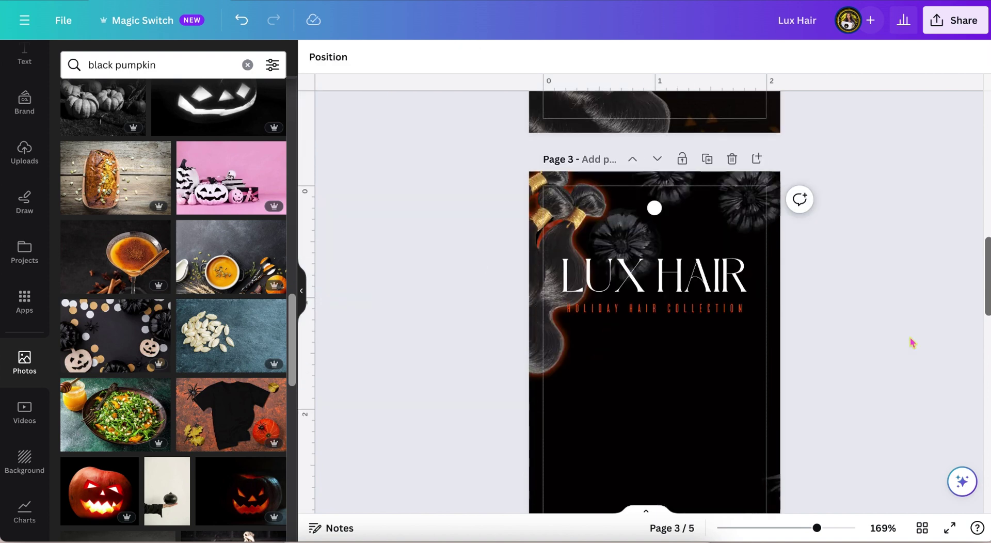
Step: Set the transparency of page 3's hair bundles image to 63
scroll(910, 338, "down", 1)
left_click(619, 165)
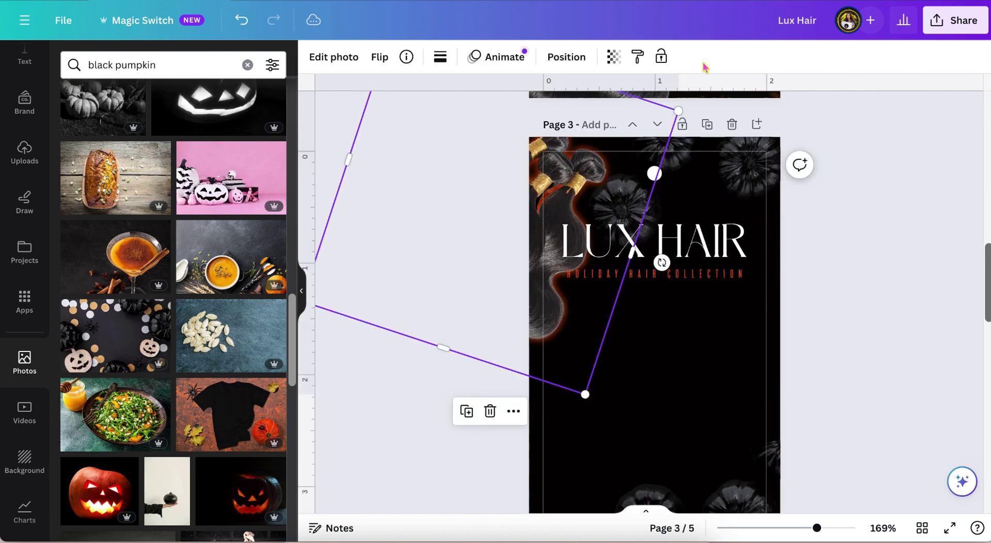
left_click(618, 64)
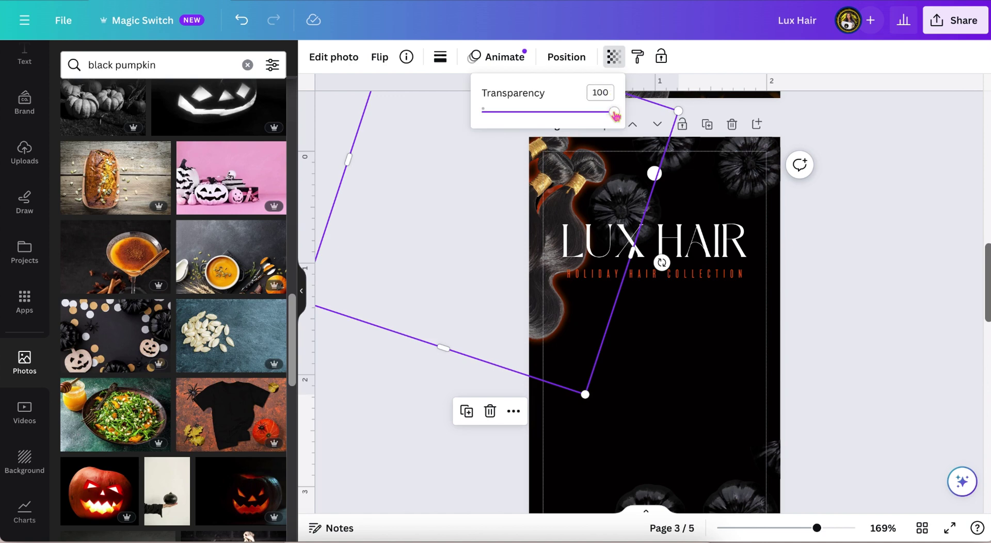
left_click_drag(615, 114, 567, 114)
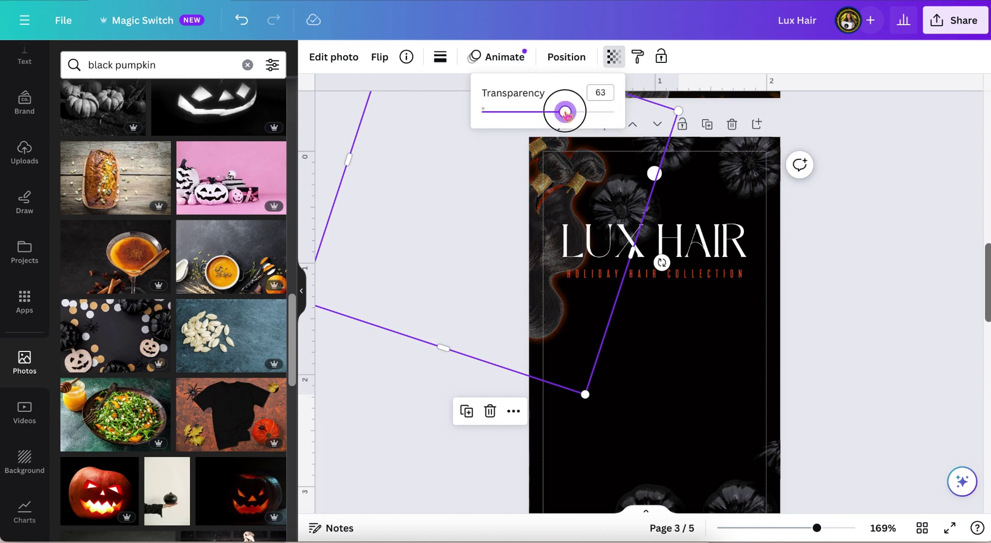
left_click(909, 282)
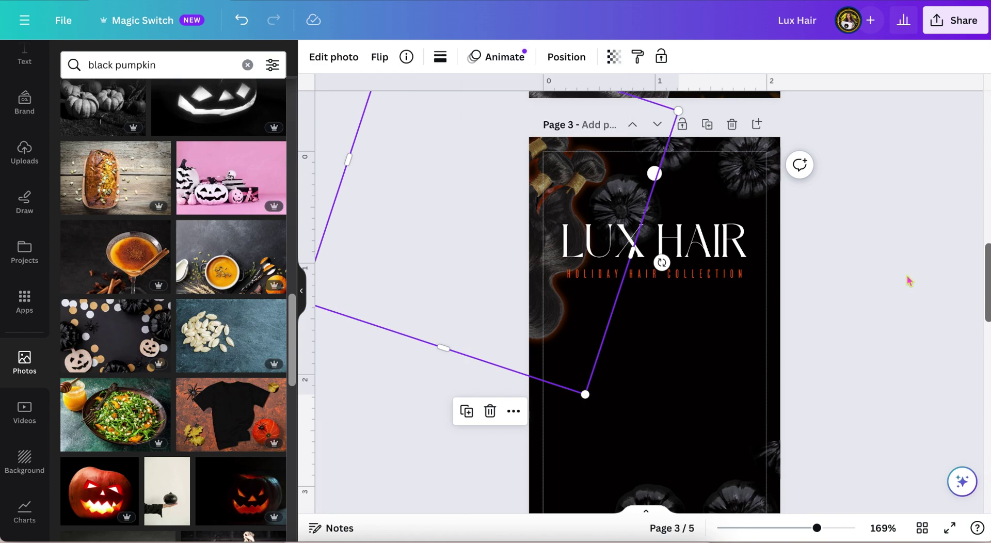
left_click(909, 282)
scroll(909, 282, "up", 1)
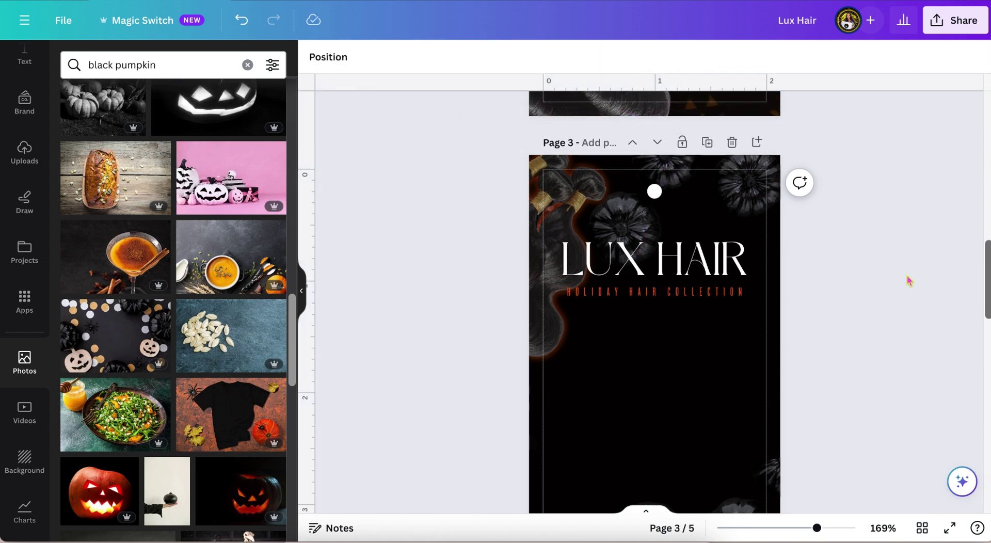
Step: Duplicate page 3, paste the seated skeletons photo onto the copy and make it the page background
key("ctrl+d")
key("ctrl+v")
right_click(645, 439)
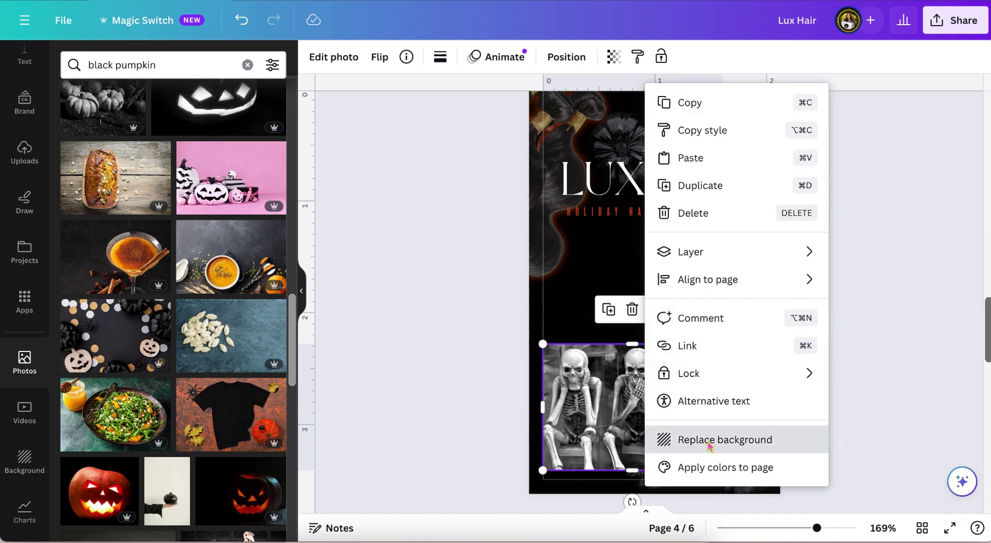
left_click(649, 439)
Step: Delete the black pumpkin cut-outs from the skeleton tag on page 4
left_click(727, 155)
left_click(660, 271)
scroll(814, 310, "down", 2)
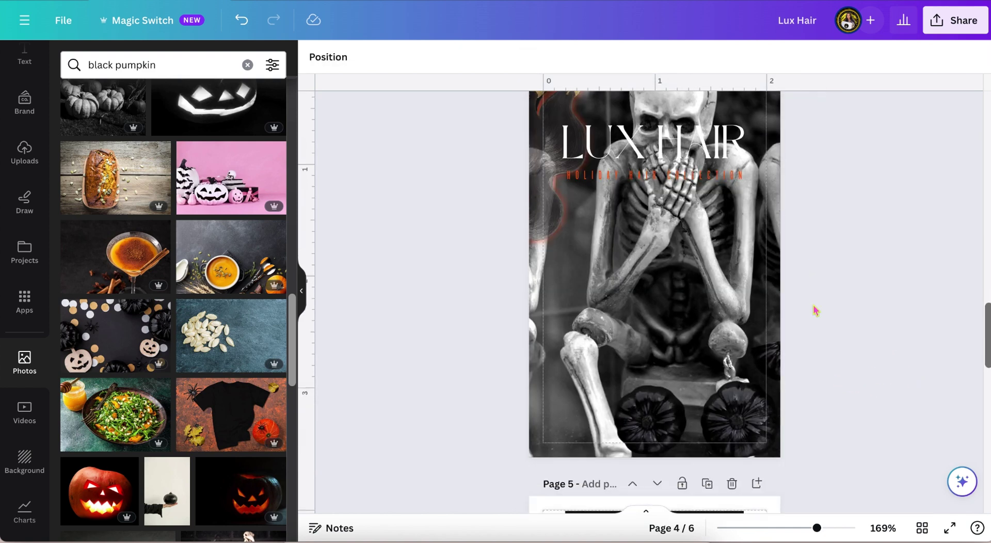
left_click(736, 400)
left_click(765, 301)
scroll(743, 361, "up", 1)
Step: Fade page 4's skeleton background to a transparency of 26
left_click(727, 395)
left_click(673, 58)
left_click_drag(671, 111, 575, 113)
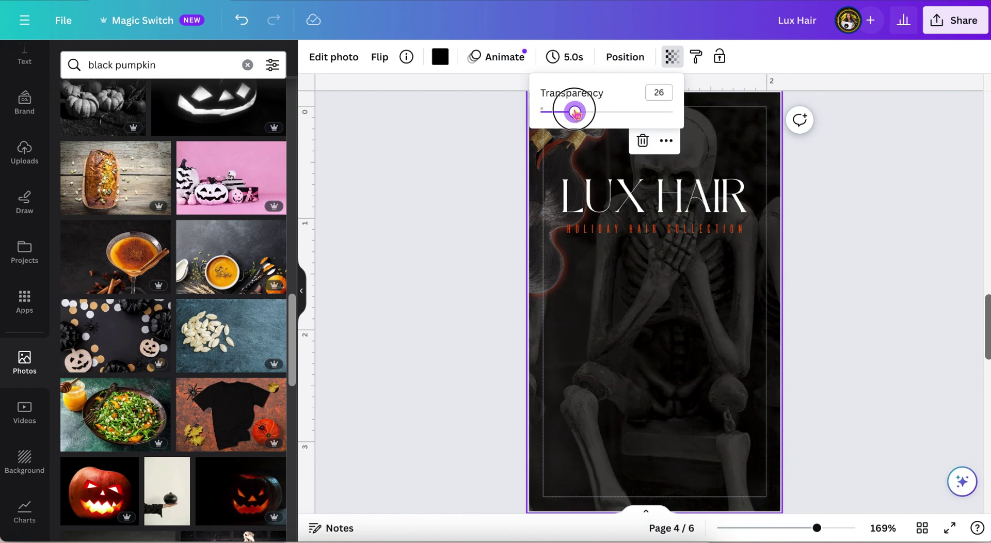
left_click(862, 236)
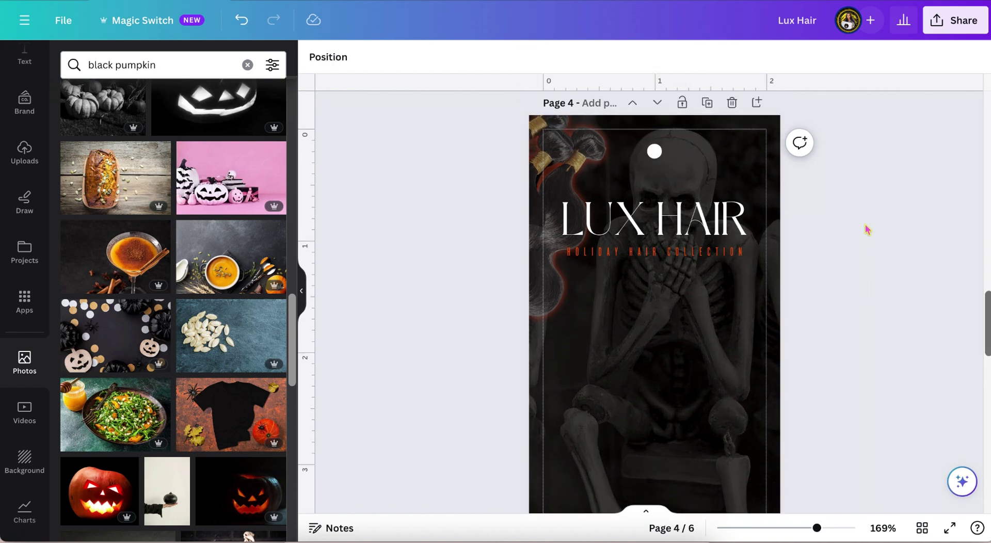
Step: Make the framed cobweb and candles photo the background of page 9
scroll(868, 230, "down", 2)
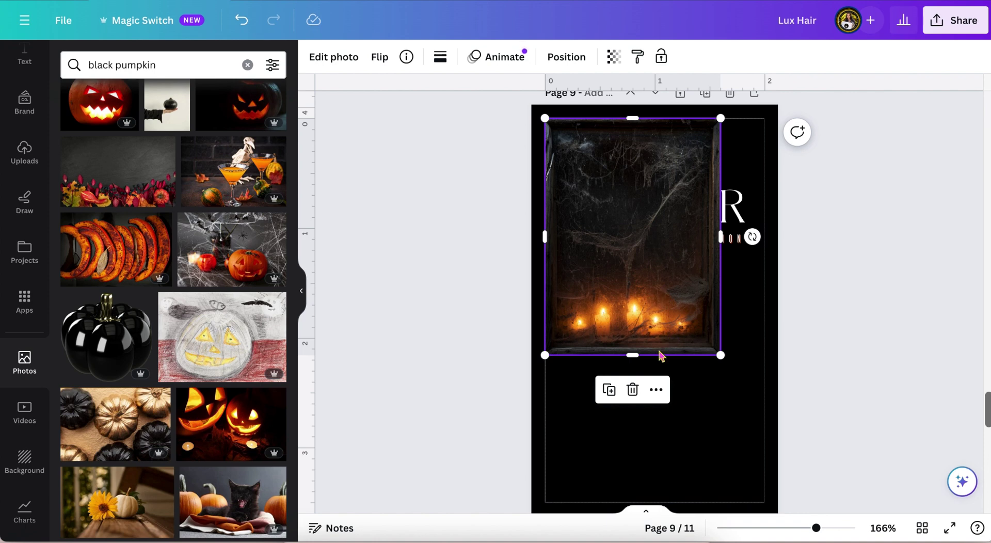
left_click(655, 390)
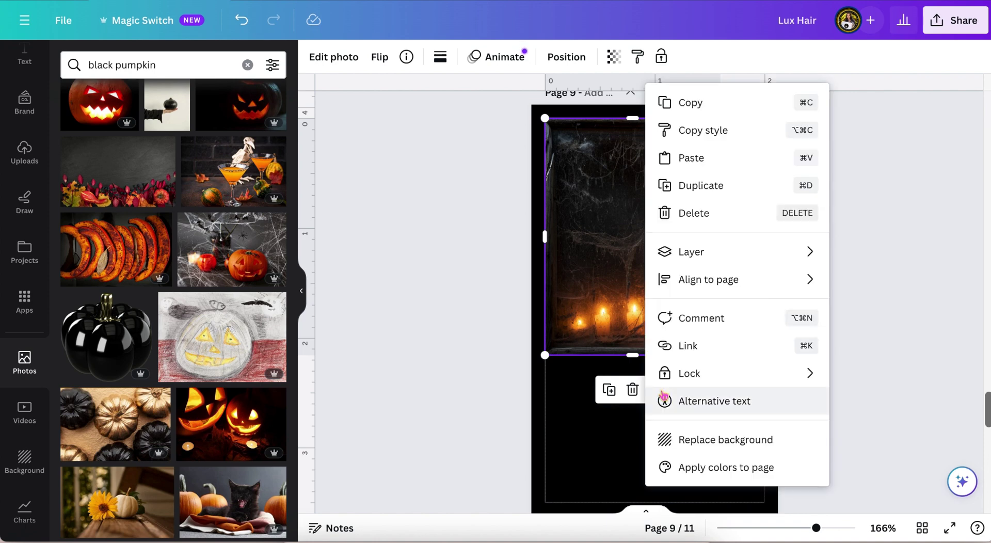
left_click(714, 442)
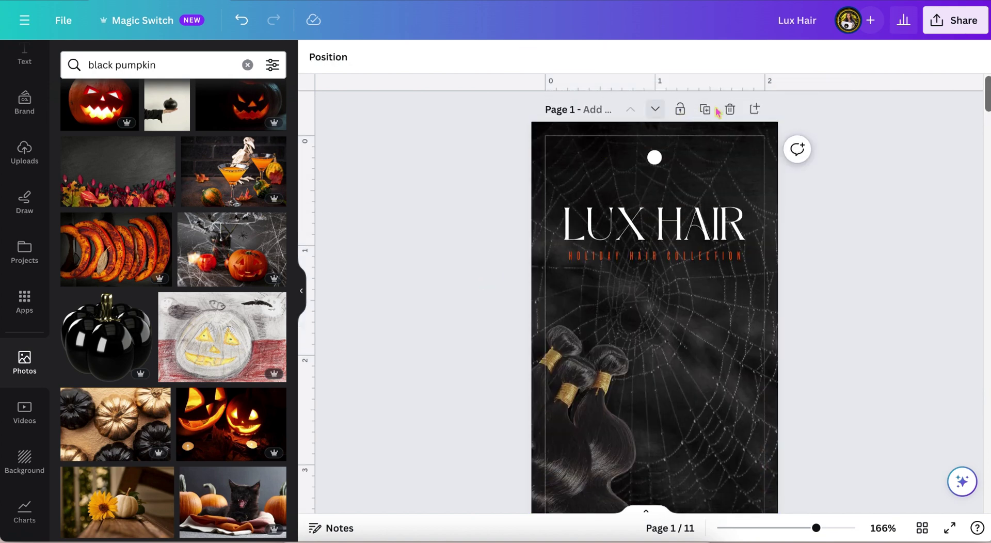
Step: Duplicate the spiderweb tag on page 1 and delete the LUX HAIR title from the copy
left_click(705, 110)
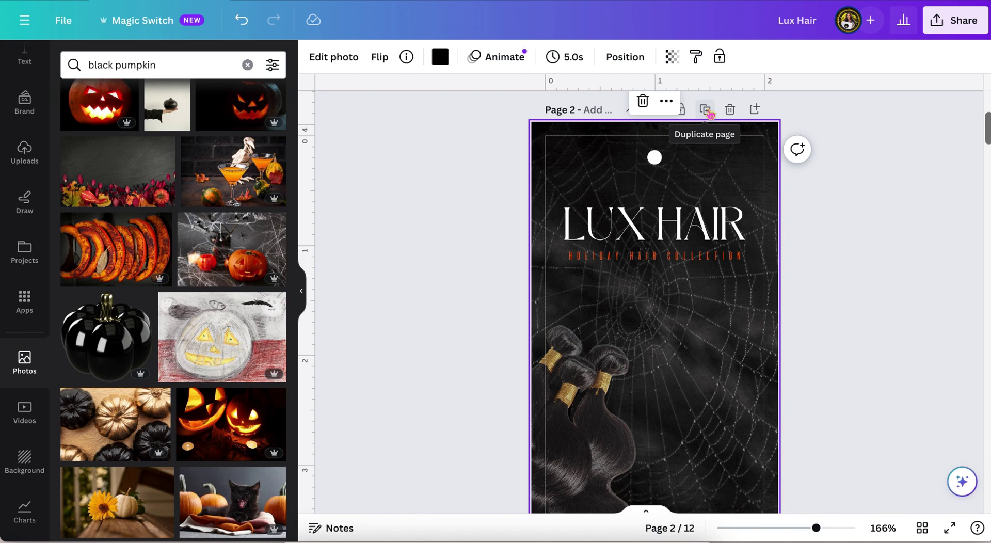
scroll(710, 113, "down", 1)
left_click(703, 133)
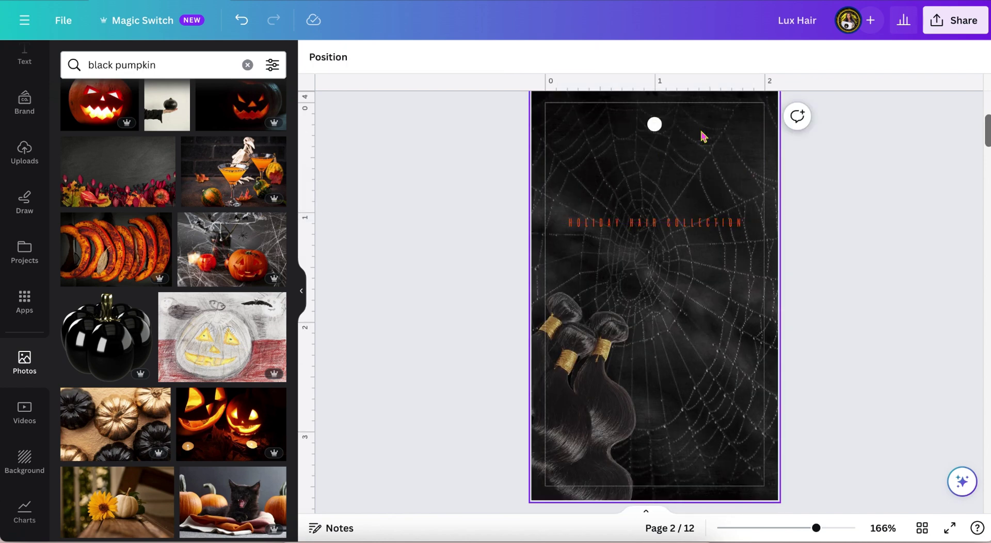
Step: Turn page 2's HOLIDAY HAIR COLLECTION line into the label LENGTH in Knockout Cruiserweight with letter spacing -5
left_click(655, 225)
left_click(711, 58)
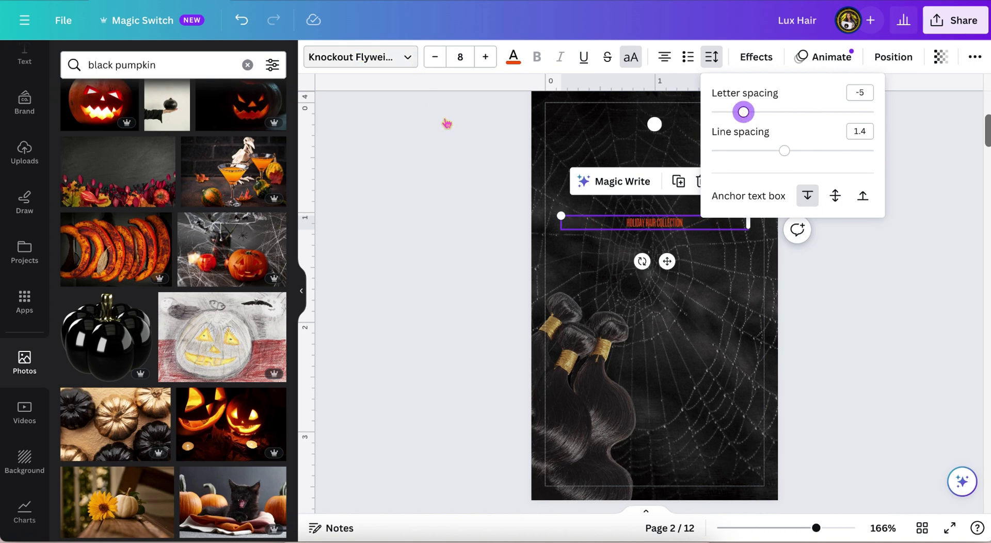
left_click(757, 57)
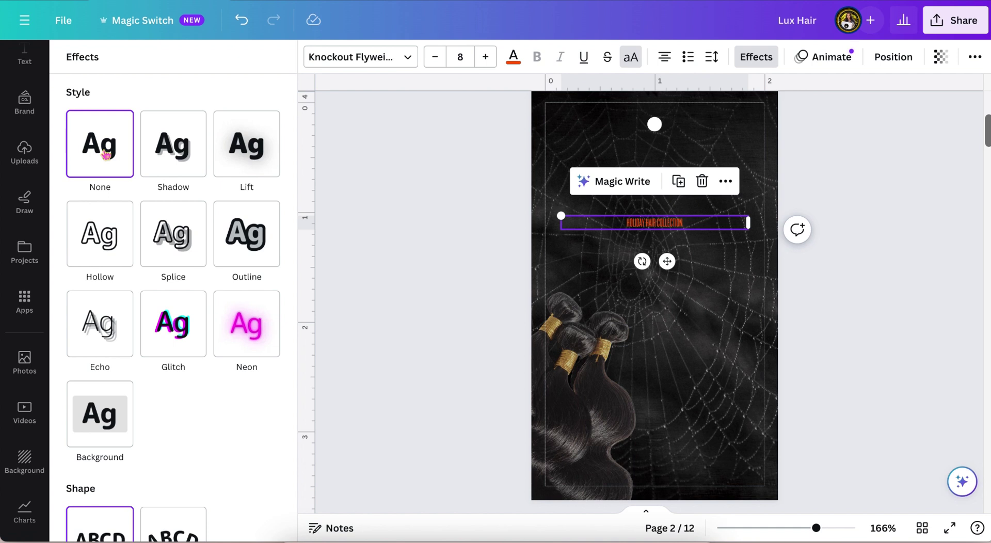
left_click(392, 59)
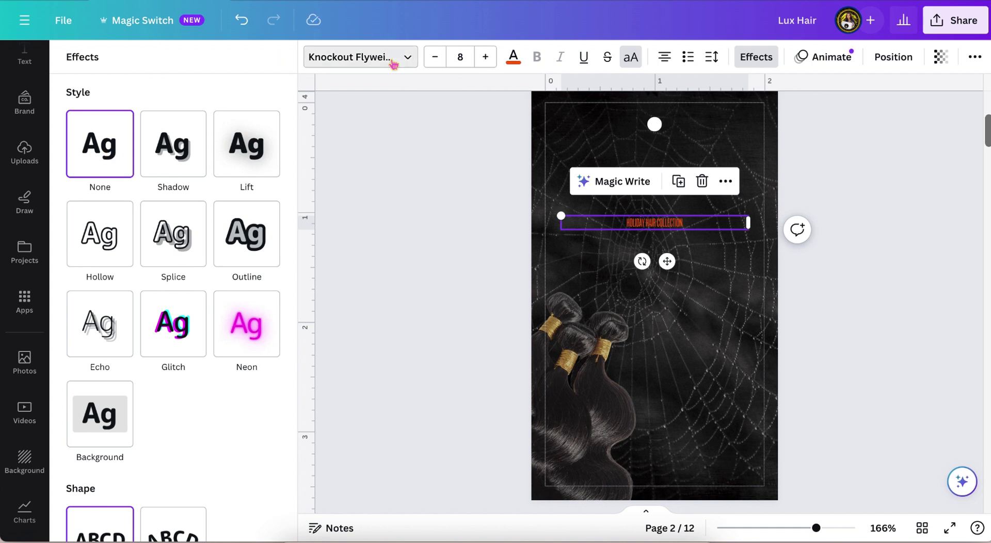
left_click(148, 192)
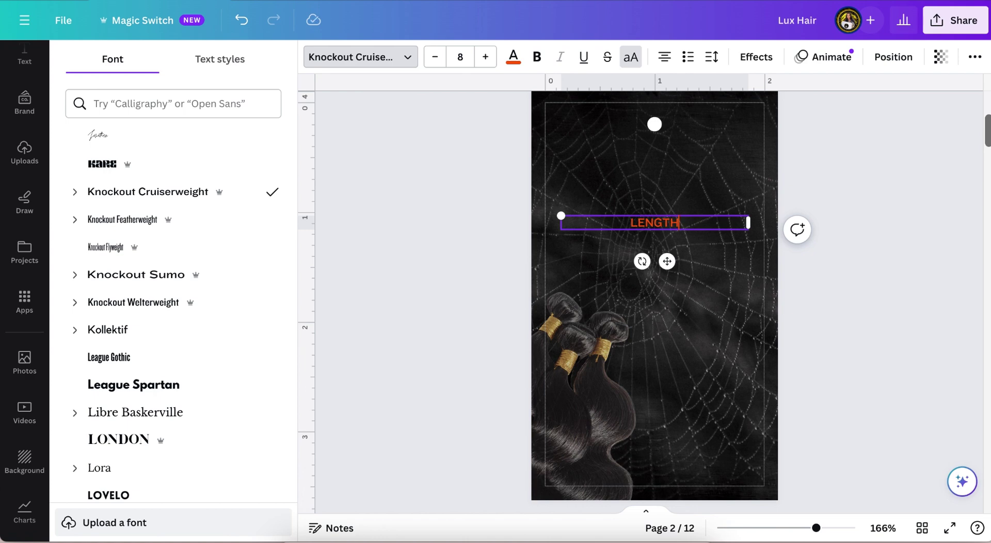
key("Escape")
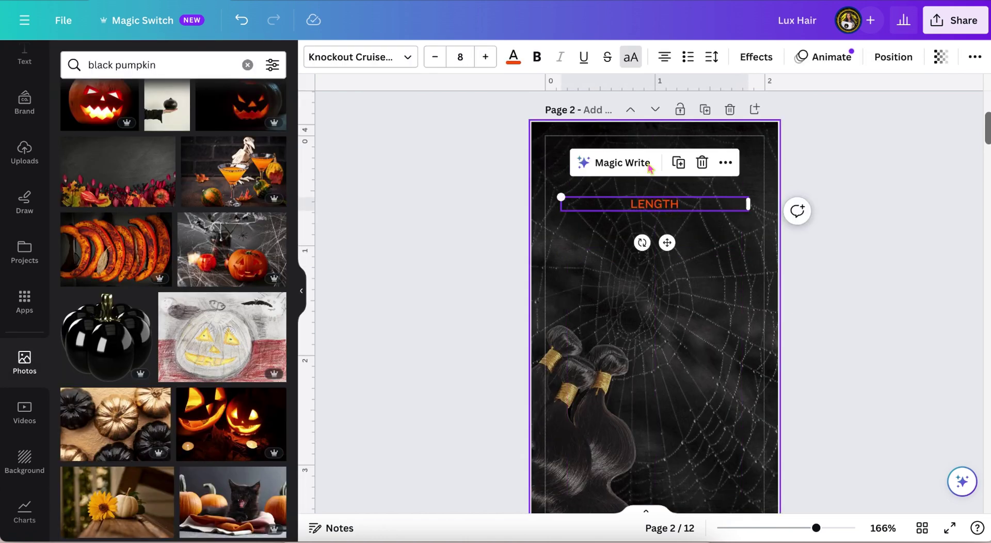
Step: Duplicate the LENGTH label, place the copy near the middle of page 2 and change its text to TEXTURE
key("ctrl+d")
left_click_drag(683, 261, 663, 350)
double_click(671, 310)
type("TEXTURE")
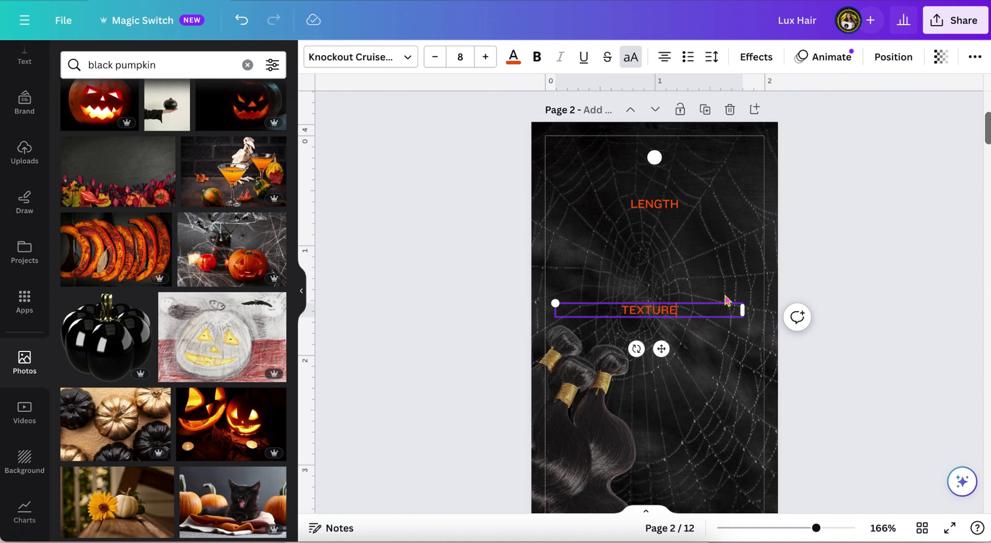
key("Escape")
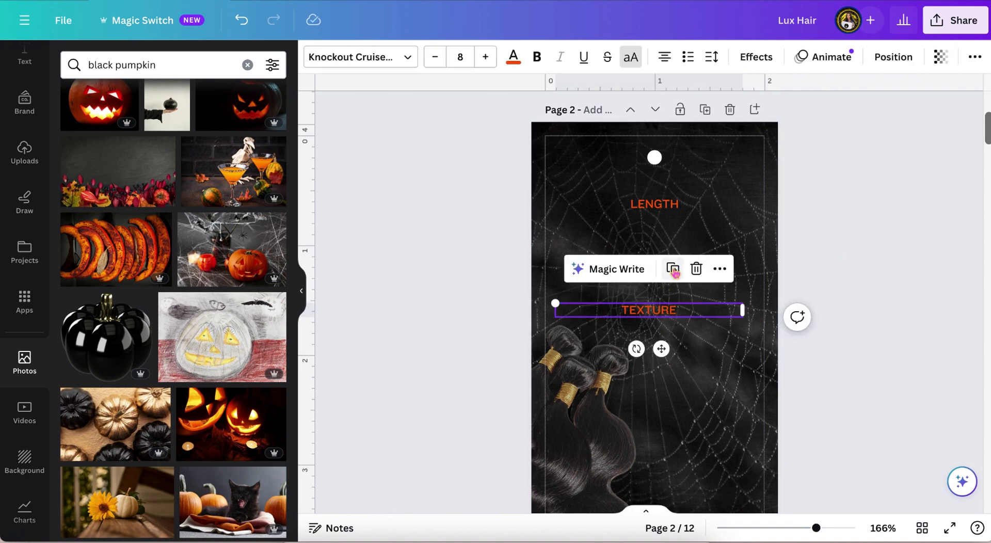
Step: Duplicate the TEXTURE label, place the copy in the lower part of page 2 and change its text to PRODUCT
scroll(707, 283, "down", 2)
key("ctrl+d")
left_click(847, 354)
left_click(666, 253)
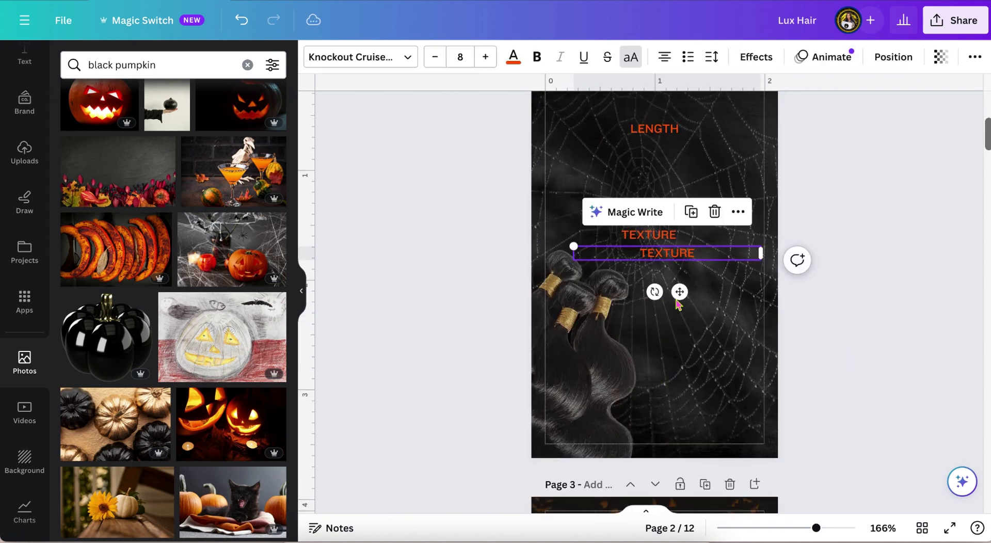
left_click_drag(680, 288, 668, 392)
type("PRODUCT")
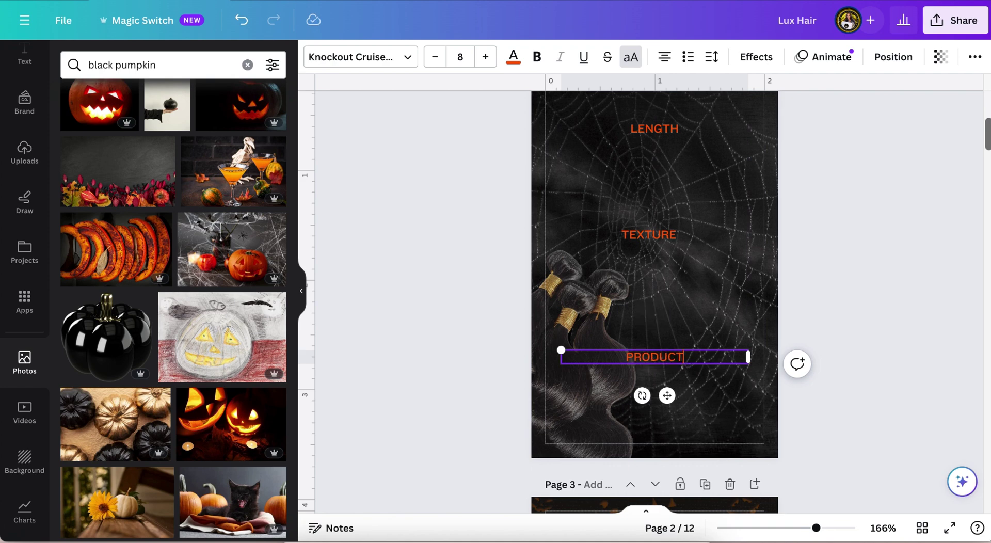
Step: Insert the rounded pill banner from the transparent glass graphics and place it centred under the LENGTH label
scroll(719, 157, "up", 1)
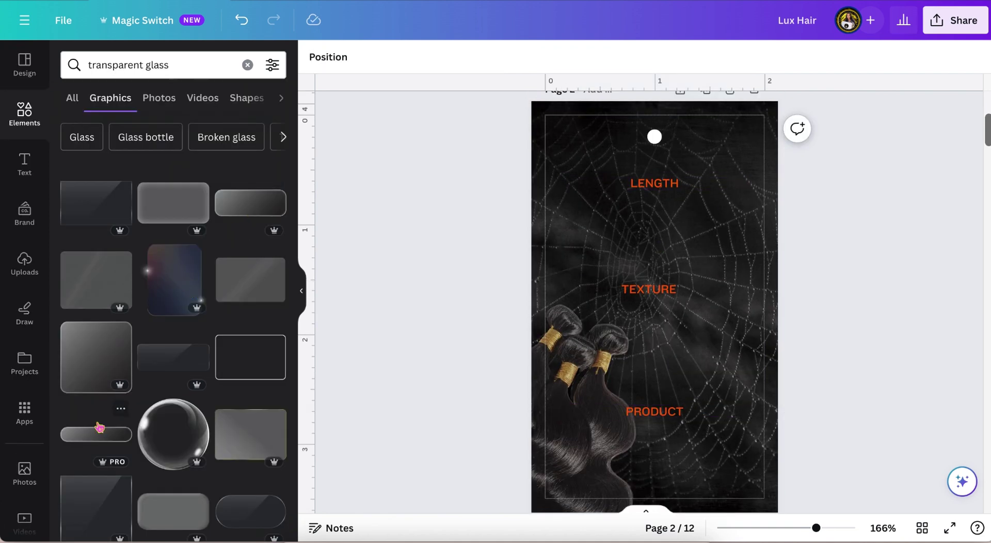
left_click(94, 440)
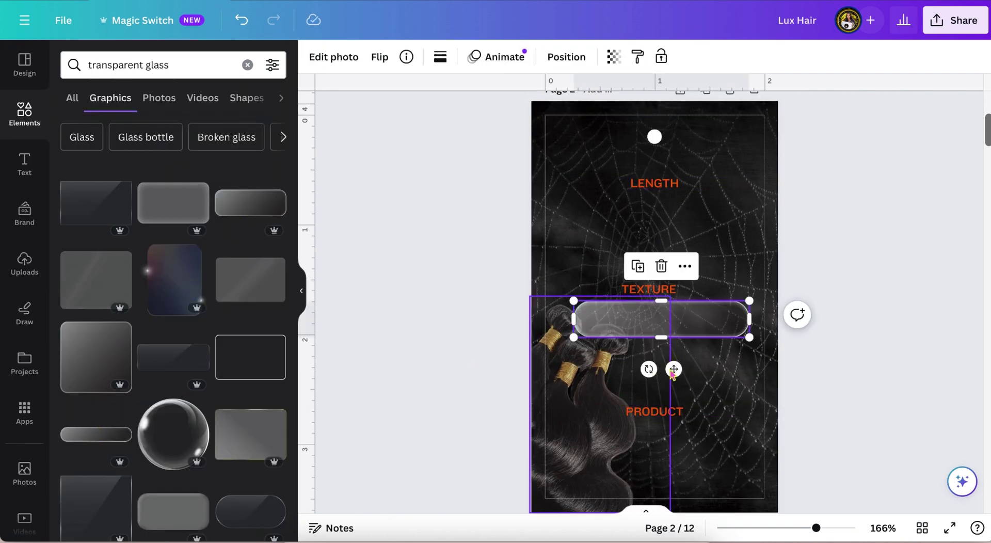
mouse_move(670, 270)
left_mouse_down()
mouse_move(653, 268)
mouse_move(665, 270)
left_mouse_up()
Step: Save the "Transparent glass banner clipart" graphic to the "write on" folder
left_click(198, 334)
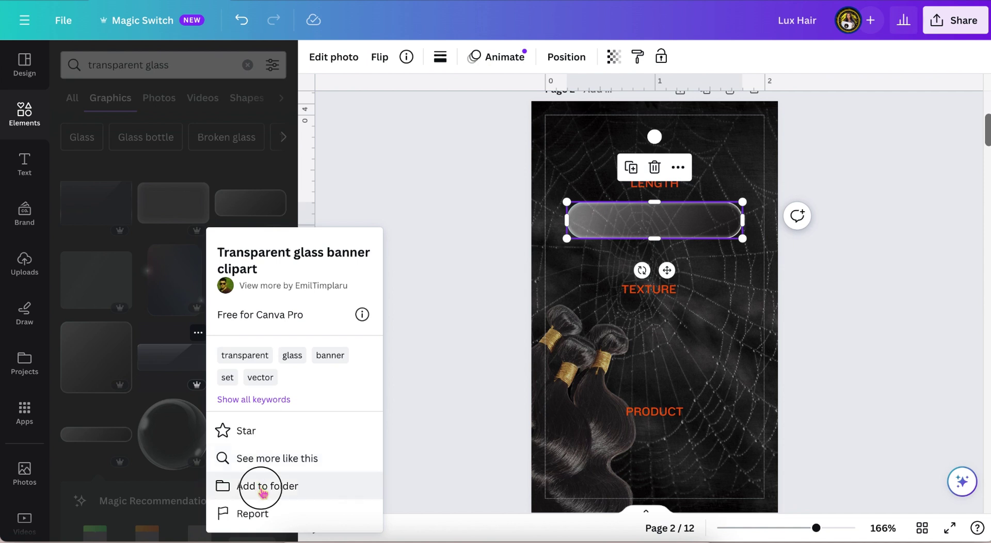
left_click(261, 487)
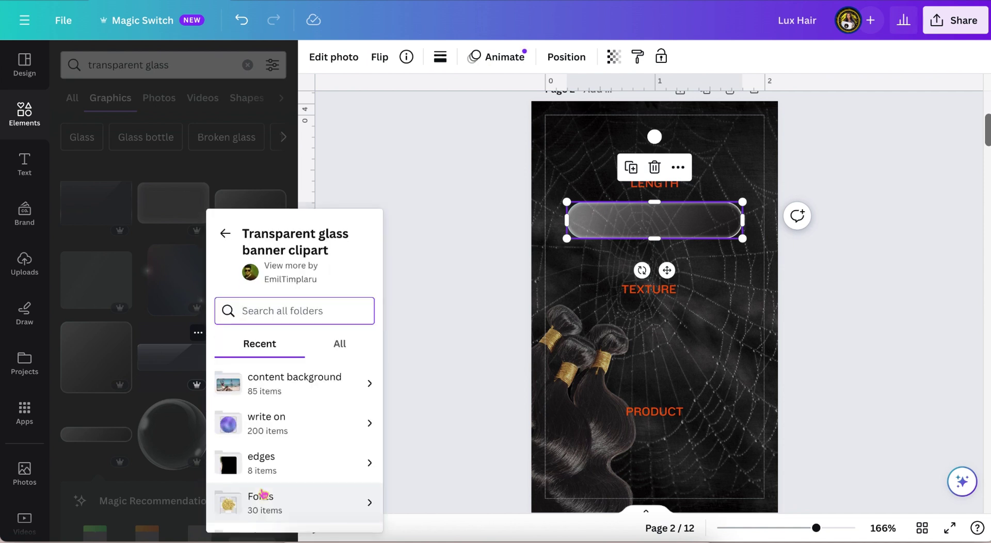
left_click(278, 424)
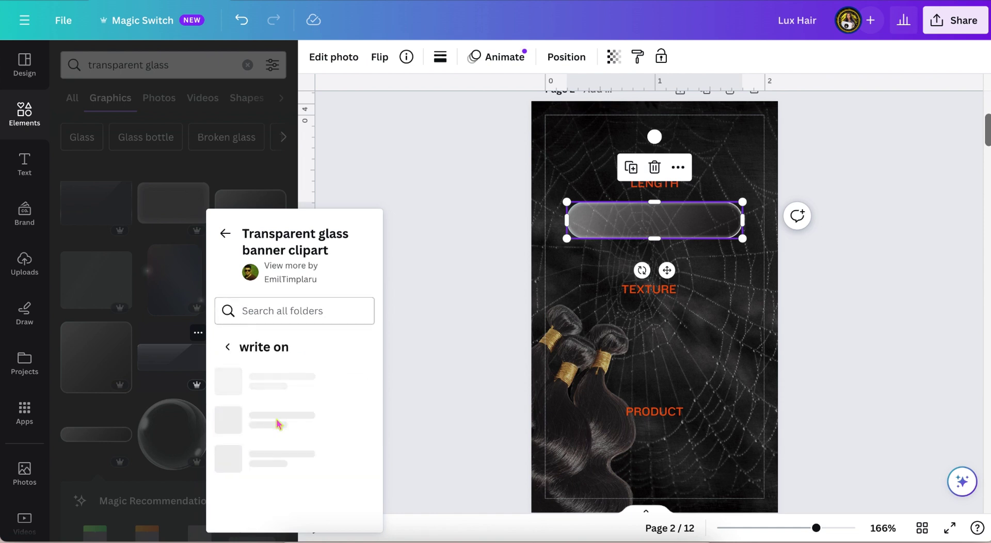
scroll(278, 424, "down", 2)
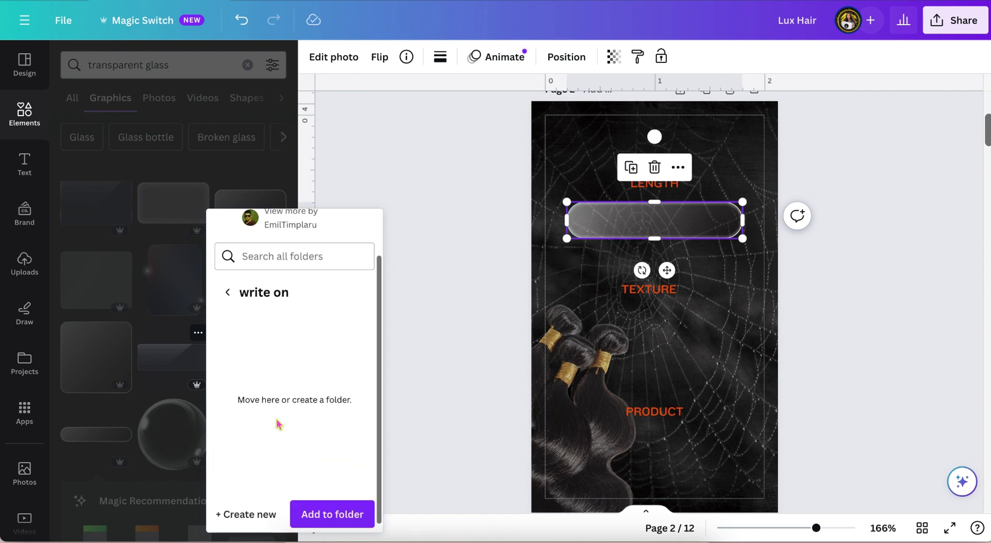
left_click(318, 506)
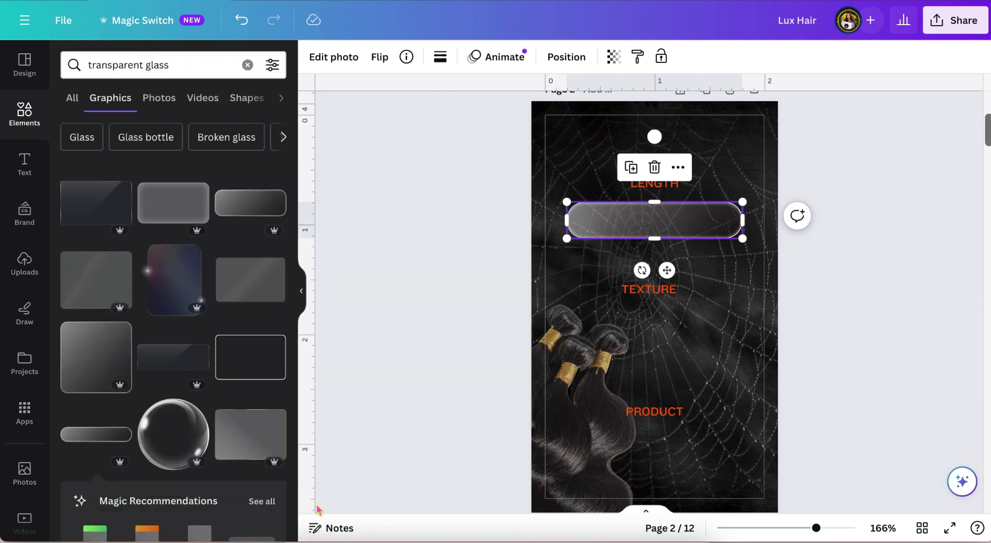
Step: Duplicate the glass pill banner and place the copy under the TEXTURE label
key("ctrl+d")
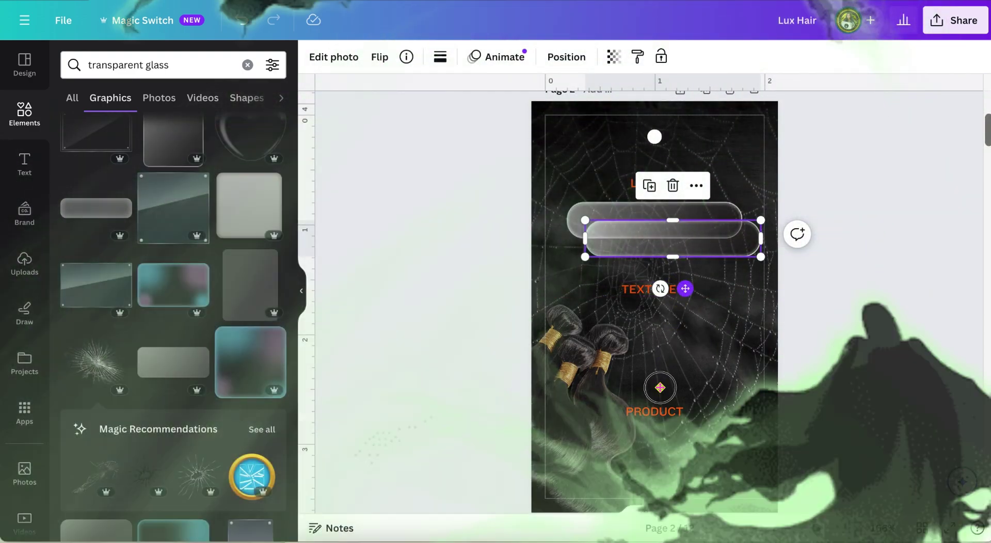
left_click_drag(684, 289, 661, 381)
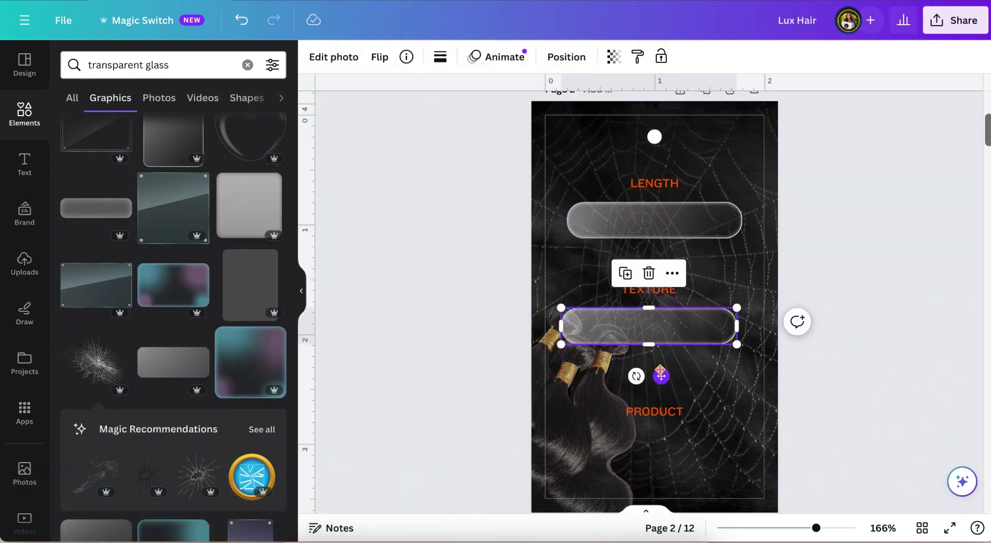
Step: Place a copy of the glass pill banner under PRODUCT and horizontally centre the TEXTURE banner and the TEXTURE and PRODUCT labels on the page
left_click(628, 273)
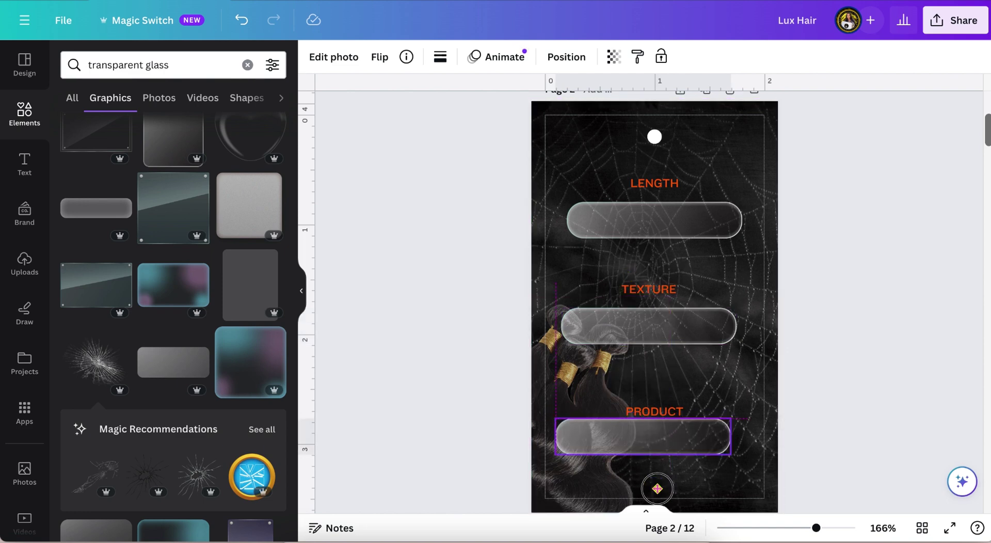
left_click_drag(655, 481, 669, 497)
left_click(648, 325)
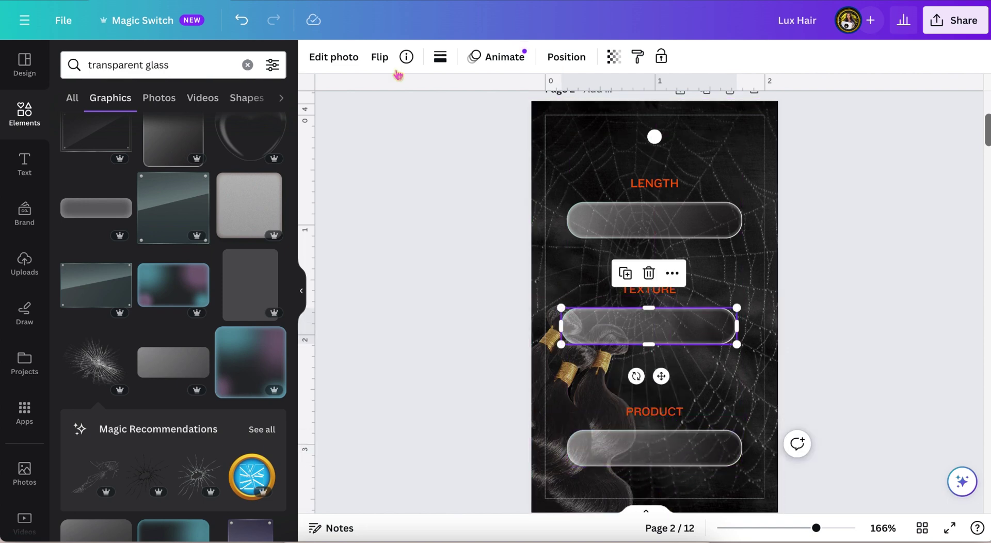
left_click(566, 57)
left_click(220, 210)
left_click(655, 289)
left_click(220, 210)
left_click(655, 411)
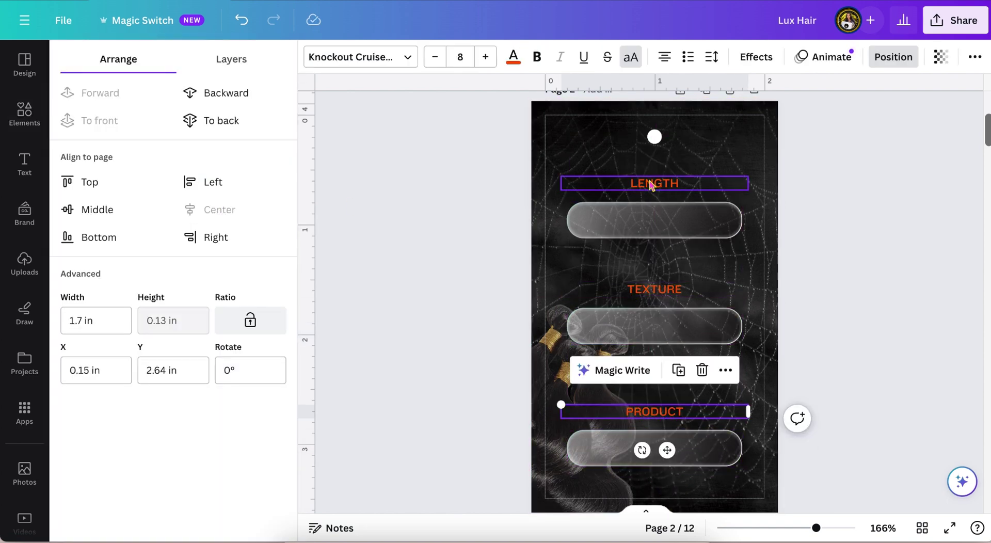
left_click(461, 229)
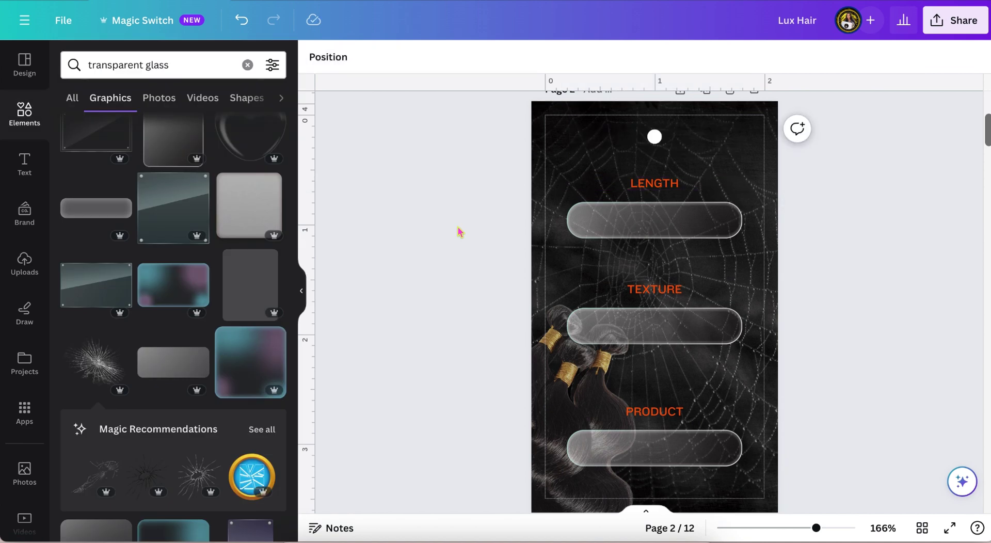
Step: Replace the LUX HAIR title, HOLIDAY HAIR COLLECTION line and hair bundles on page 6 with the copied LENGTH, TEXTURE and PRODUCT fields and glass banners
scroll(461, 233, "up", 1)
left_click_drag(710, 110, 674, 328)
left_click(666, 157)
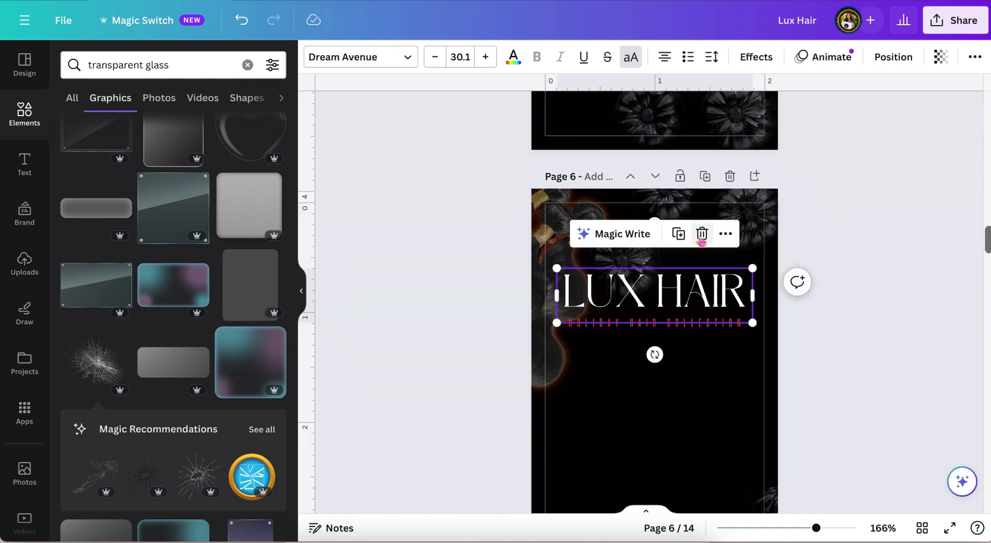
key("Delete")
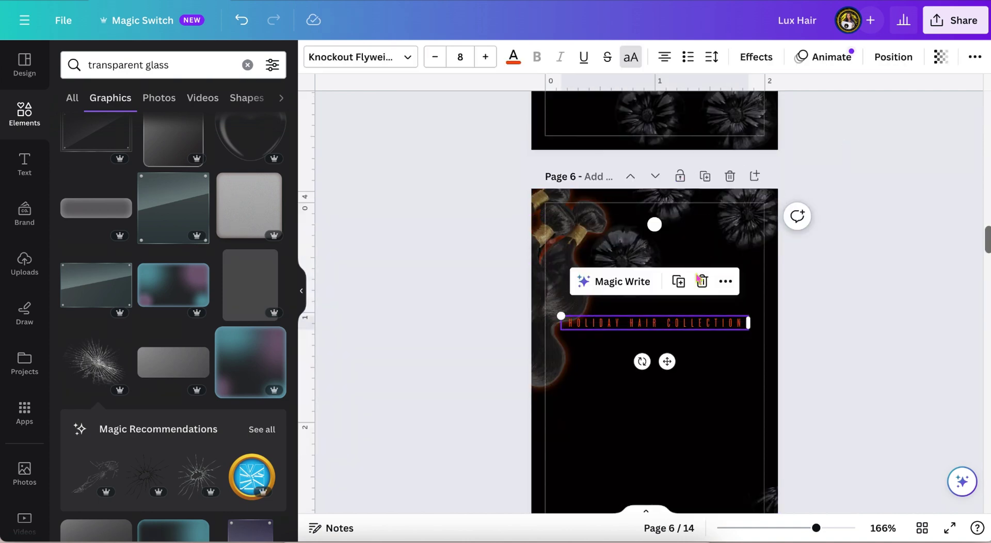
key("Delete")
scroll(669, 388, "down", 1)
left_click(568, 258)
left_click(494, 396)
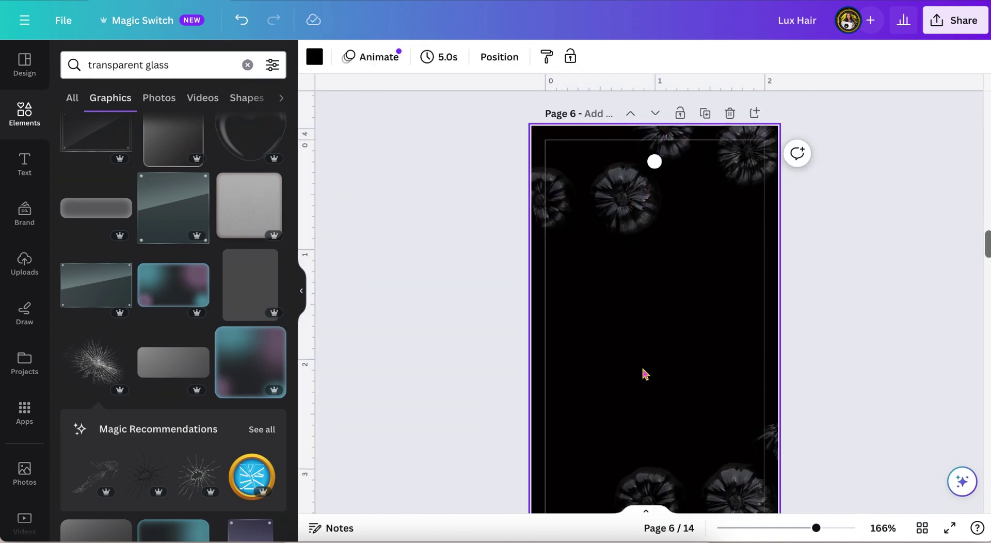
key("ctrl+v")
scroll(885, 301, "down", 1)
Step: Replace the LUX HAIR title and HOLIDAY HAIR COLLECTION line on page 8 with the LENGTH, TEXTURE and PRODUCT fields and glass banners
scroll(884, 301, "up", 2)
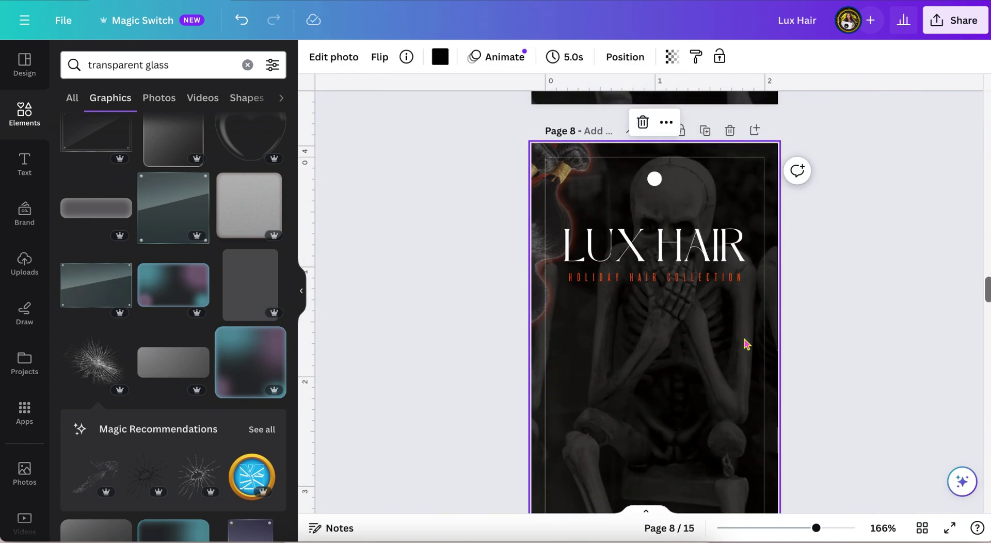
key("Delete")
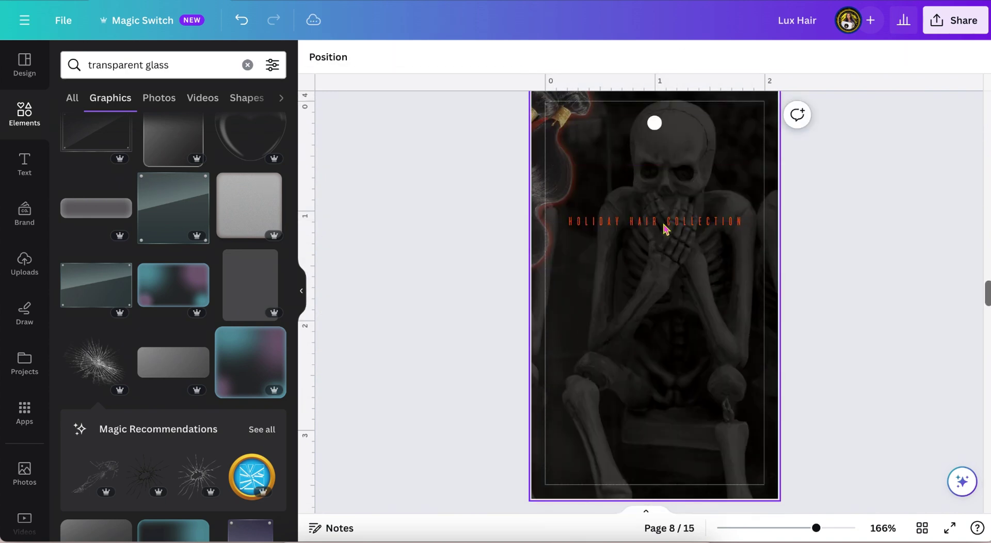
left_click(722, 227)
Step: Move the website line on page 8 up, just beneath the PRODUCT banner and clear of the lower margin
left_click(834, 528)
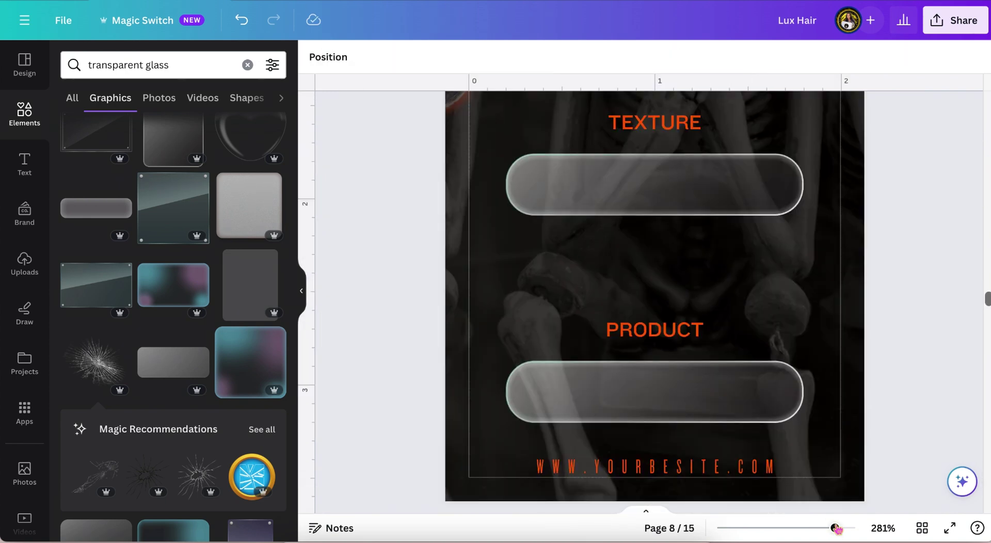
scroll(791, 432, "down", 1)
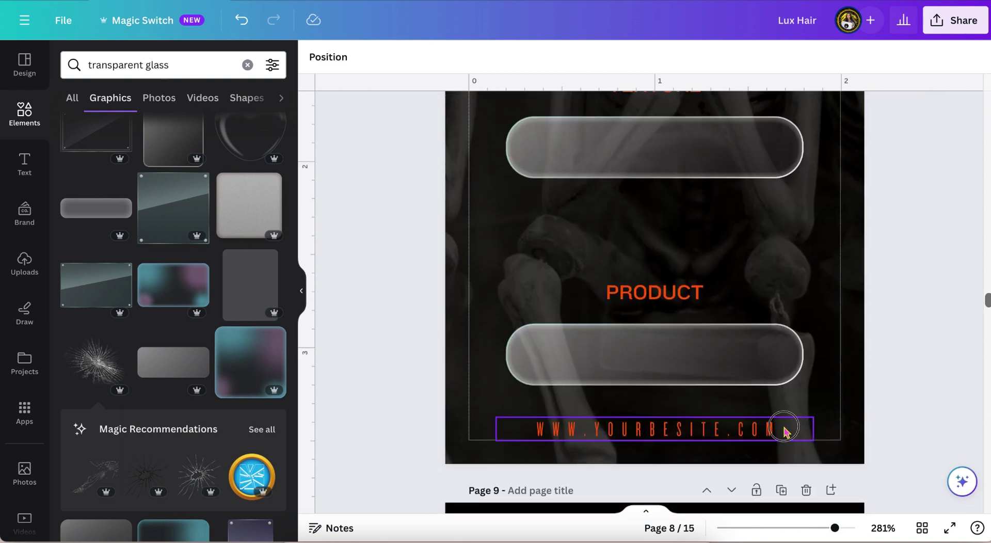
left_click(785, 431)
left_click_drag(784, 432, 784, 418)
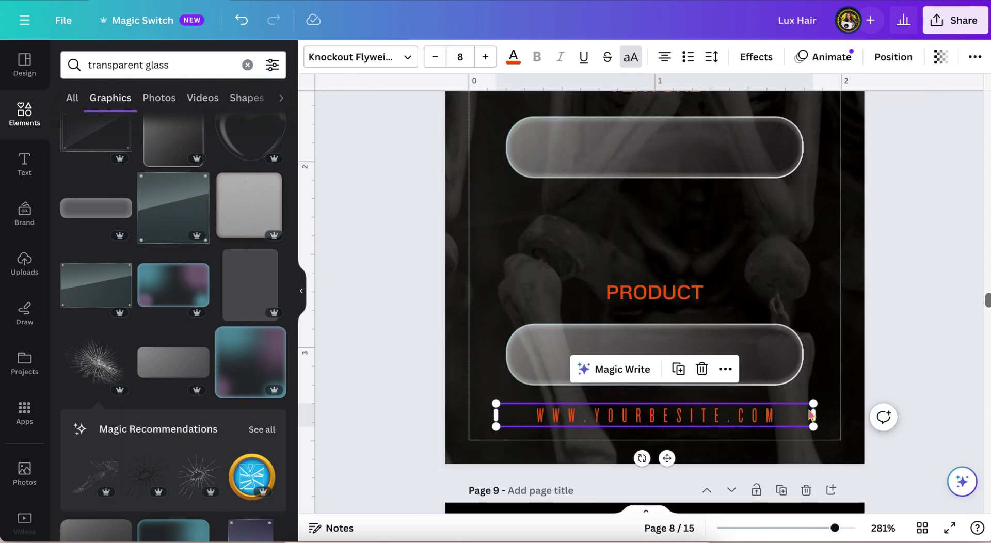
left_click(905, 332)
Step: Open the text colour choices for the website line beneath the PRODUCT banner on page 10
scroll(908, 341, "up", 2)
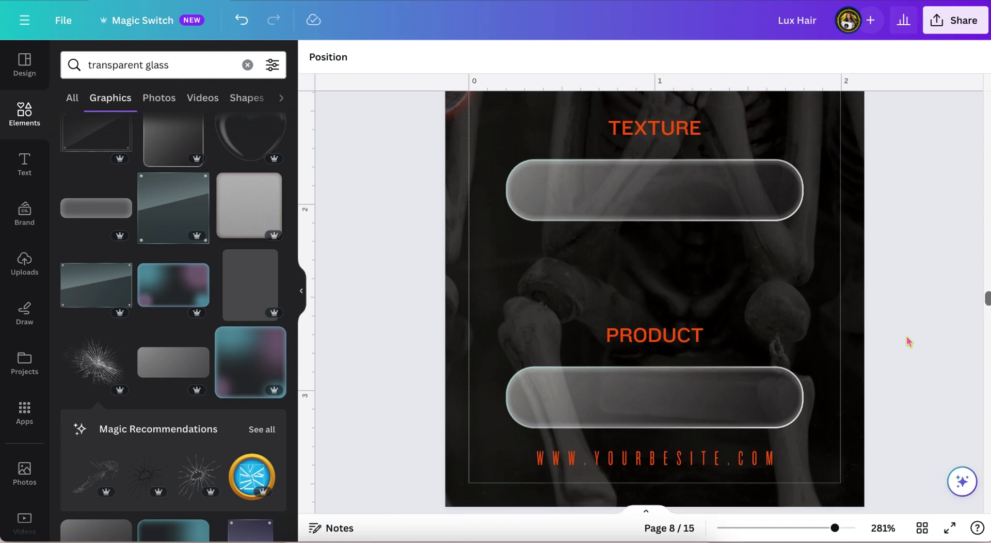
scroll(908, 341, "up", 10)
left_click(509, 224)
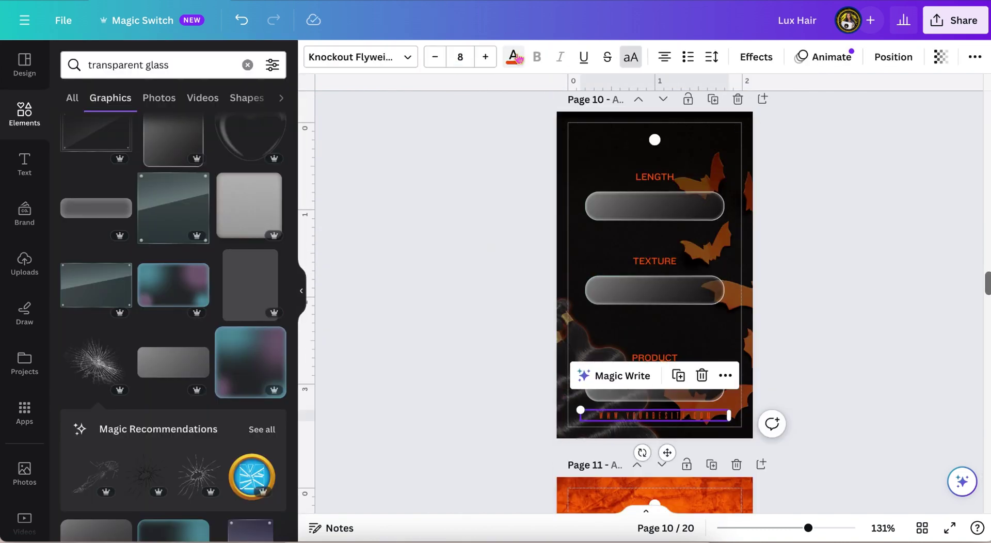
left_click(516, 58)
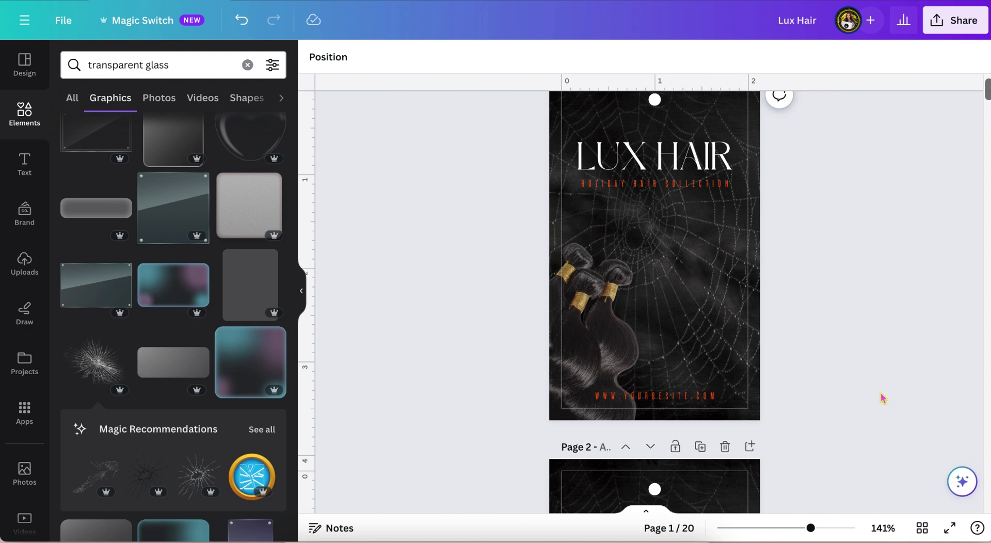
Step: Review the hang-tag fronts and backs page by page from page 1, checking their fields, banners and website lines
scroll(882, 397, "down", 5)
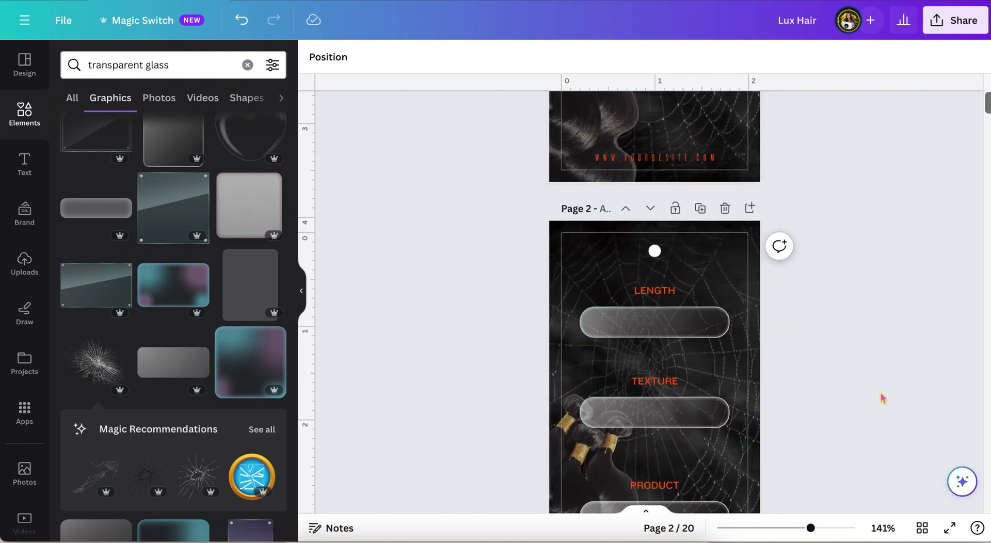
scroll(883, 397, "down", 2)
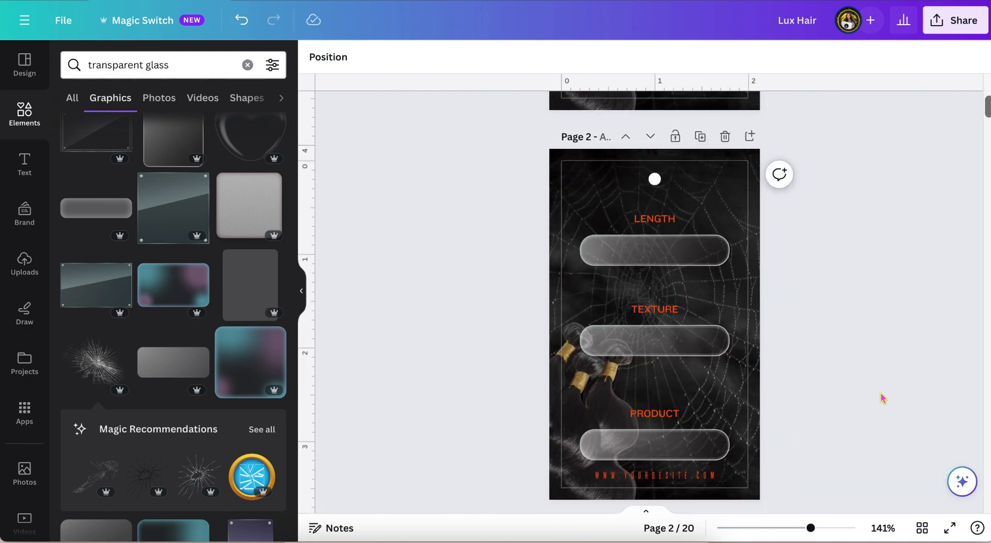
scroll(882, 397, "down", 5)
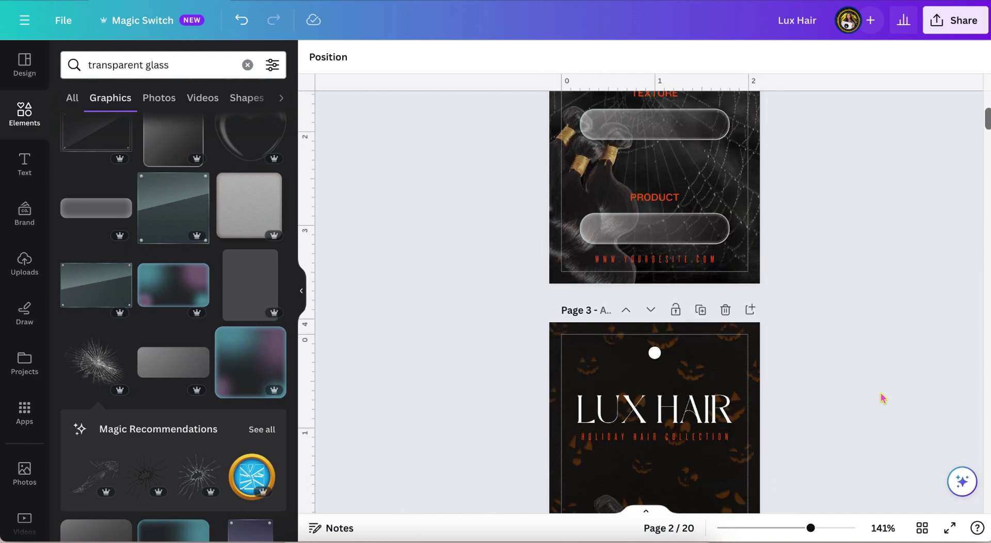
scroll(882, 397, "down", 3)
scroll(882, 398, "down", 2)
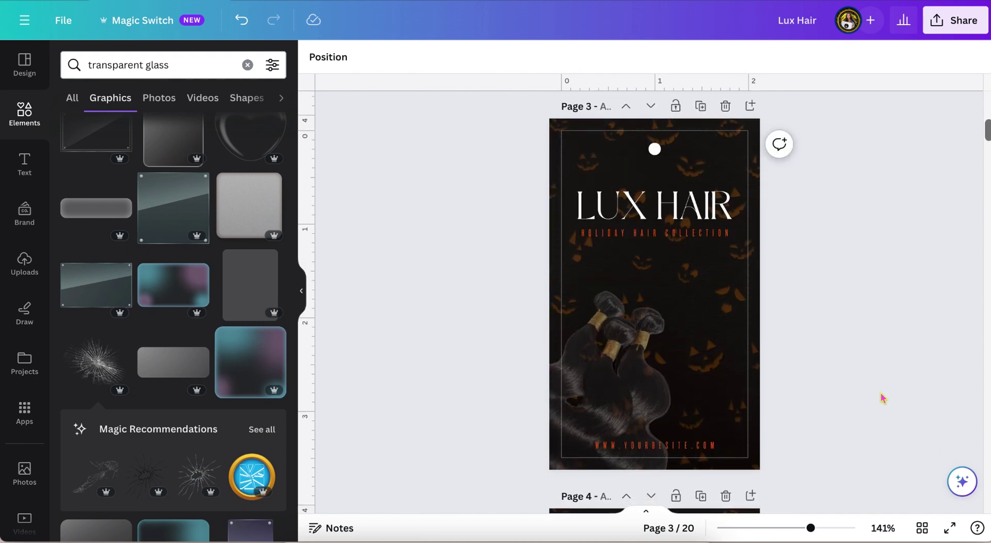
scroll(882, 398, "down", 7)
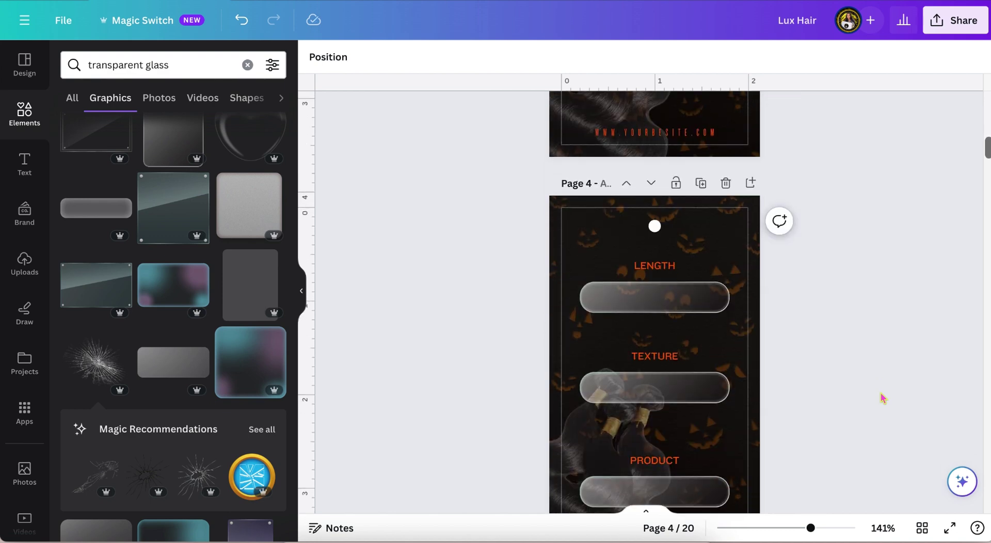
scroll(882, 398, "down", 1)
scroll(883, 398, "down", 1)
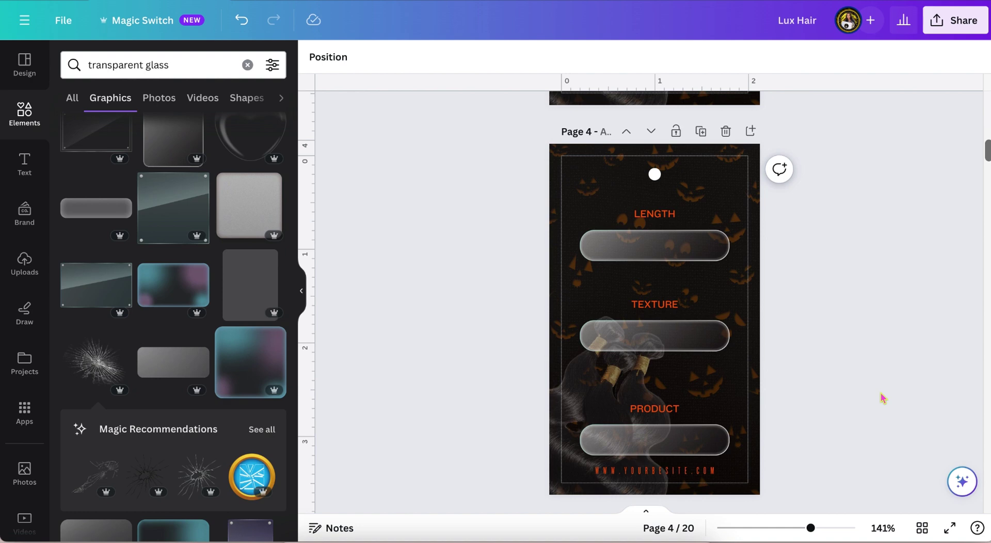
scroll(882, 398, "down", 3)
scroll(883, 397, "down", 4)
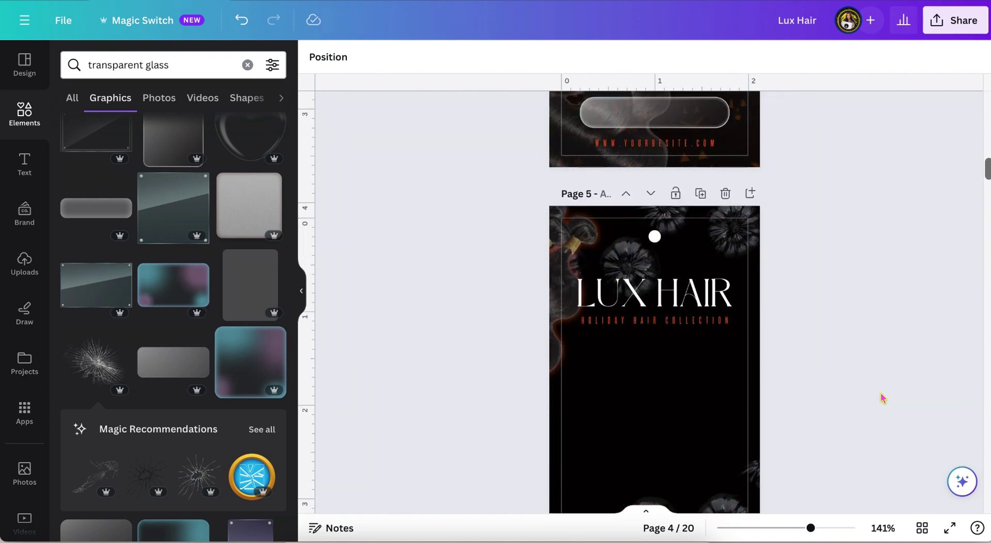
scroll(882, 397, "down", 2)
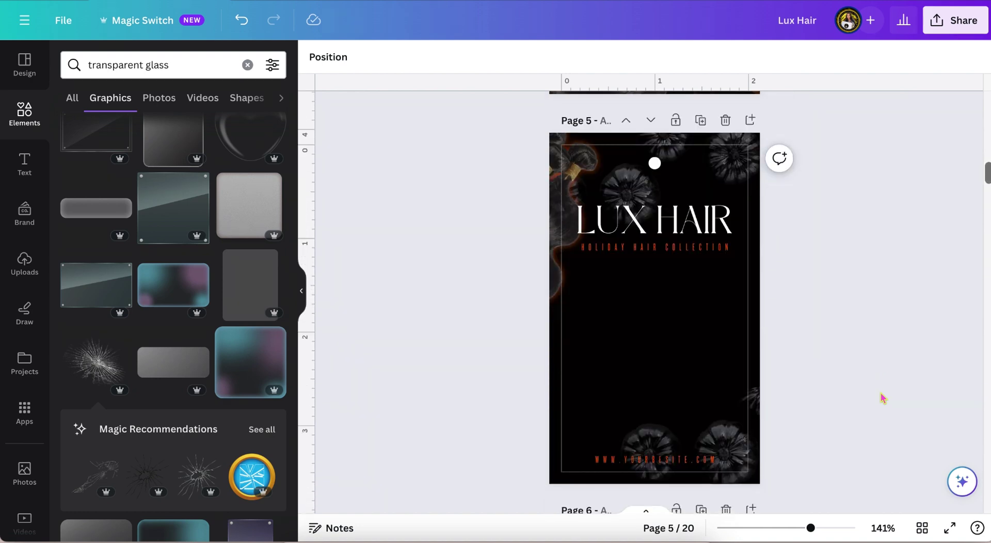
scroll(882, 398, "down", 1)
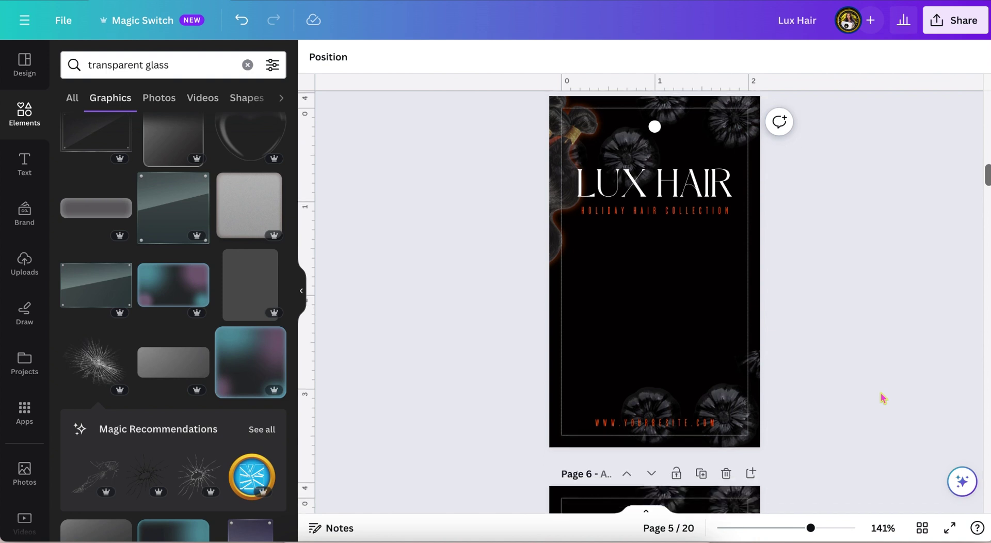
scroll(882, 398, "down", 1)
scroll(883, 398, "down", 7)
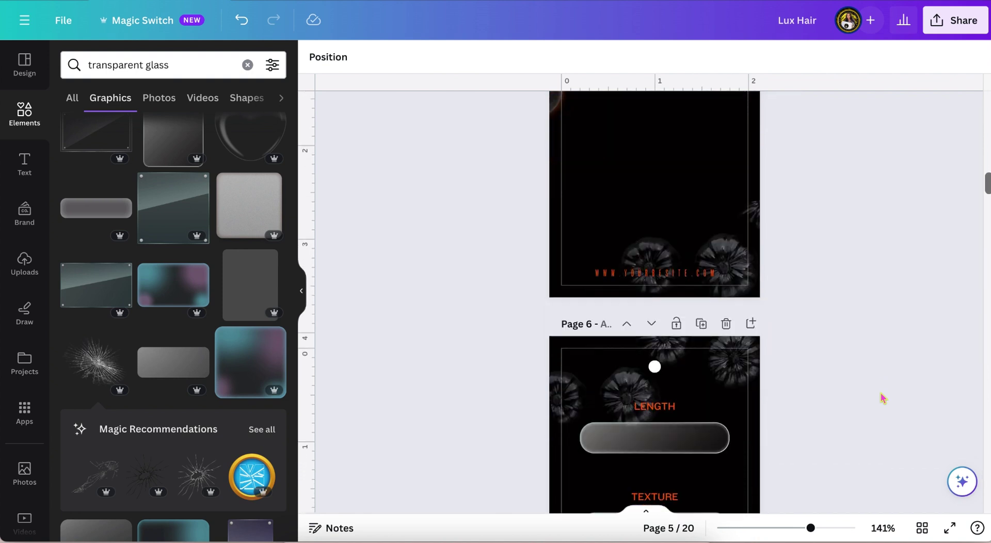
scroll(883, 397, "down", 3)
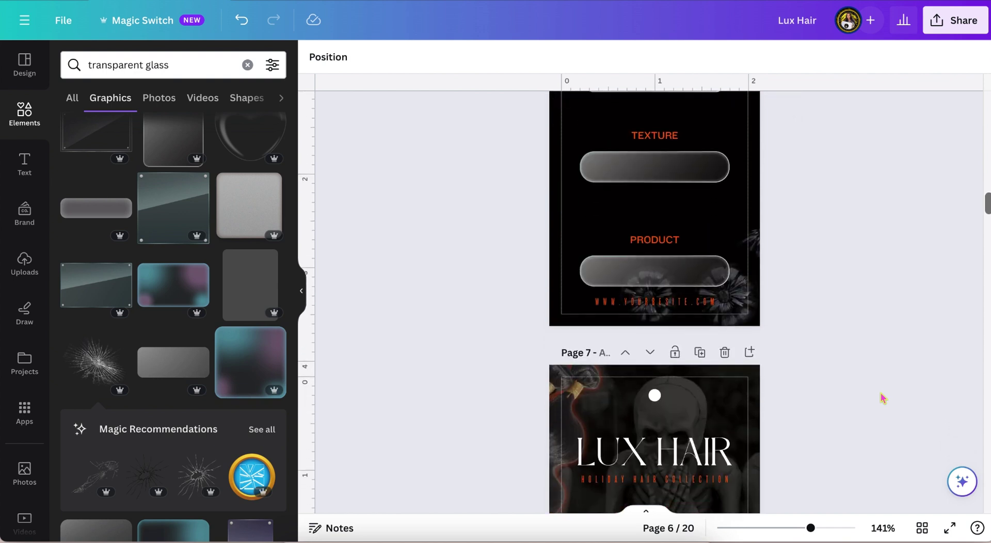
scroll(882, 398, "down", 3)
scroll(883, 398, "down", 1)
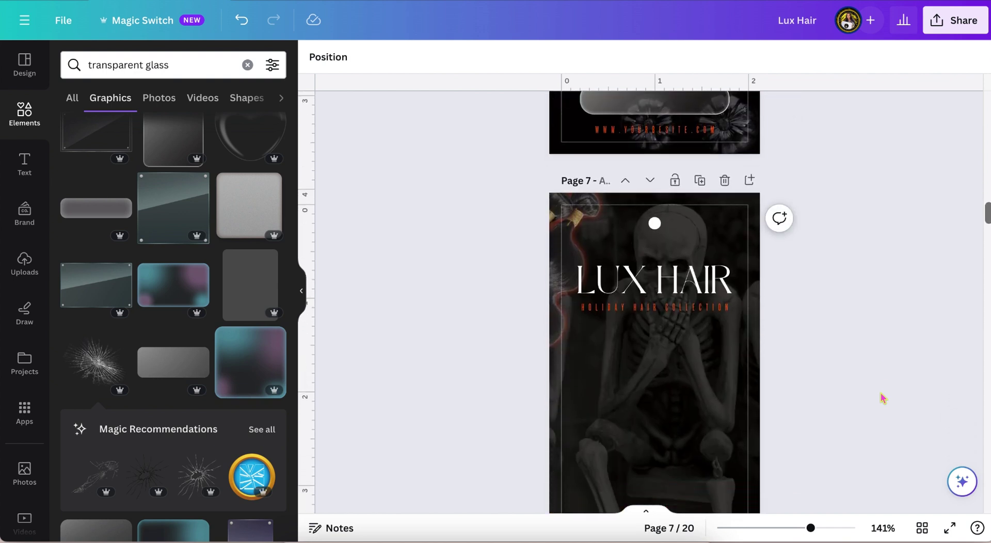
scroll(882, 398, "down", 1)
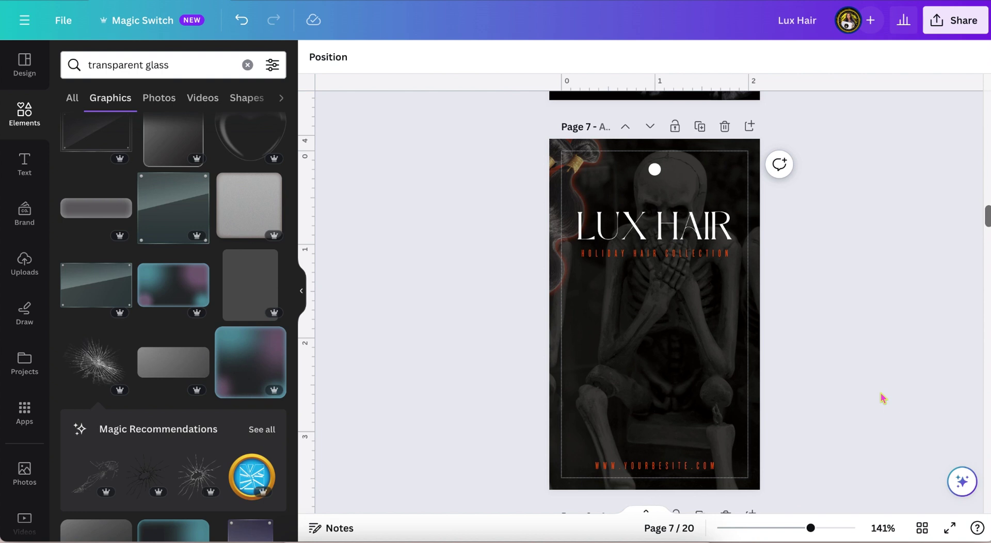
scroll(882, 398, "down", 6)
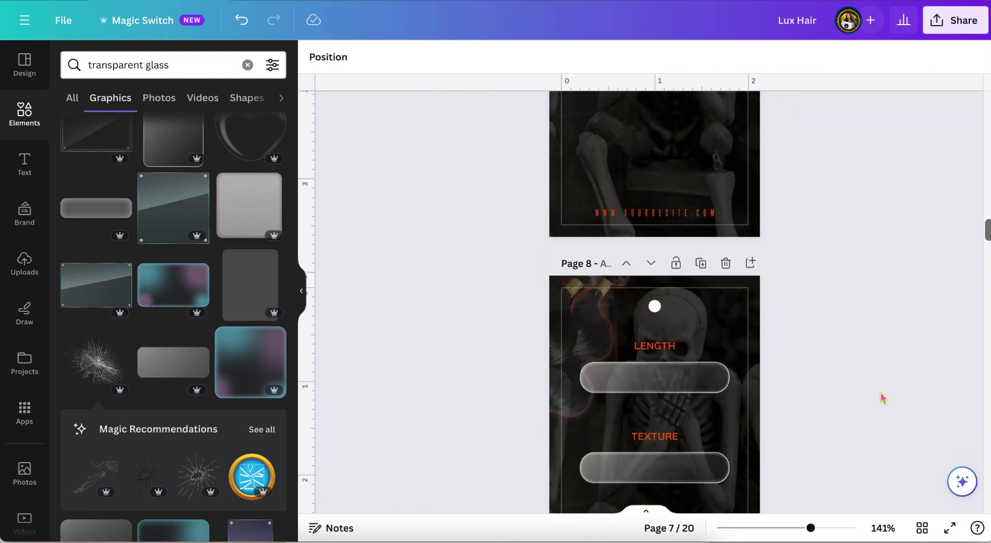
scroll(882, 398, "down", 1)
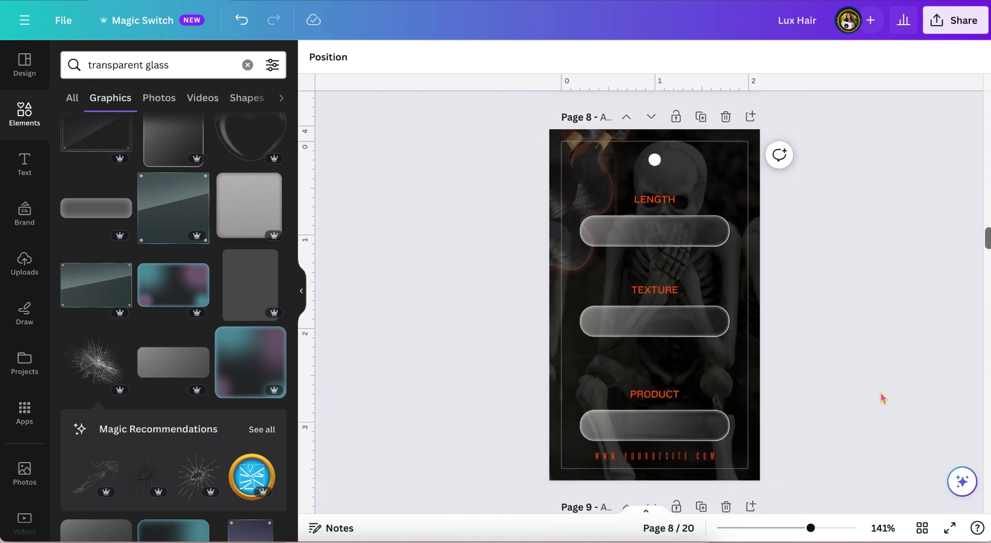
scroll(883, 398, "down", 7)
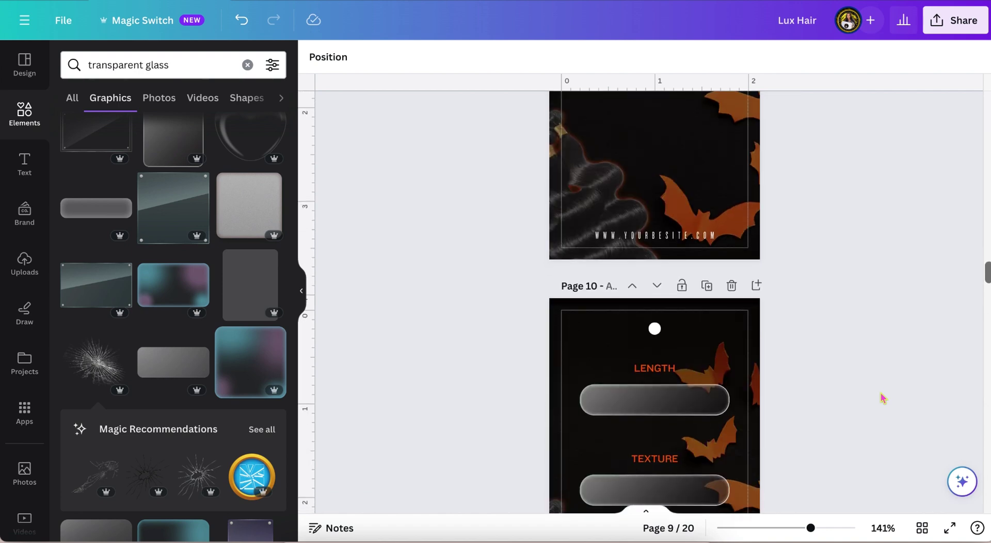
scroll(882, 397, "down", 2)
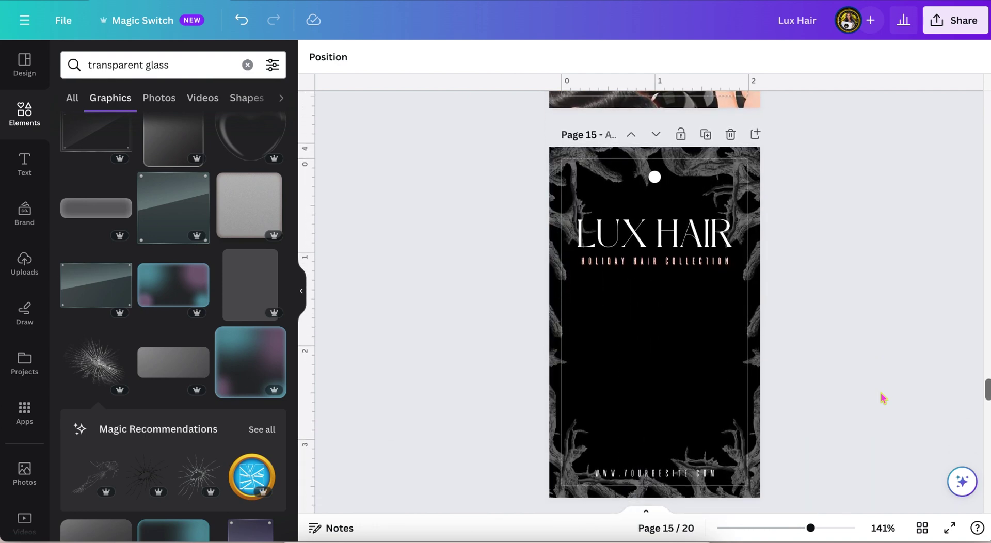
scroll(882, 398, "down", 6)
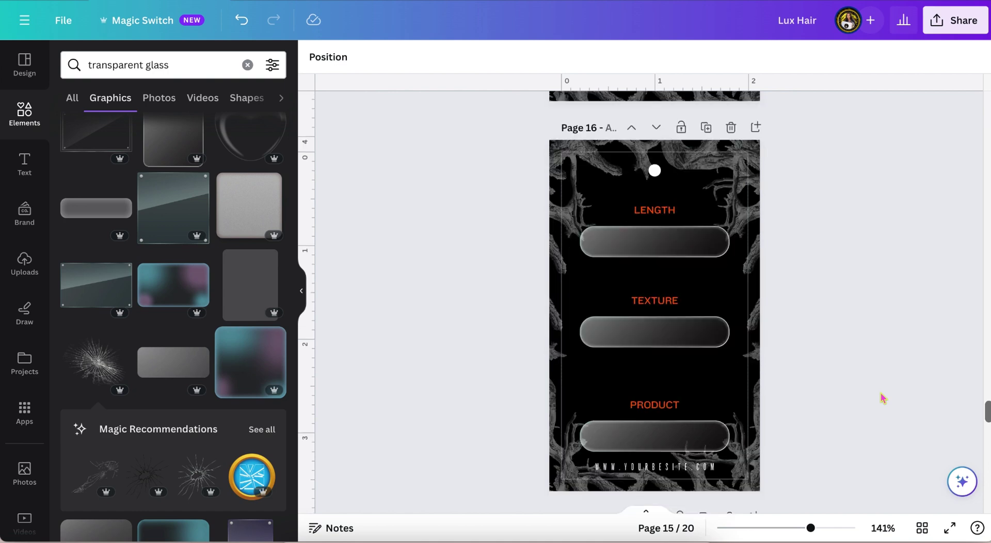
scroll(882, 397, "down", 5)
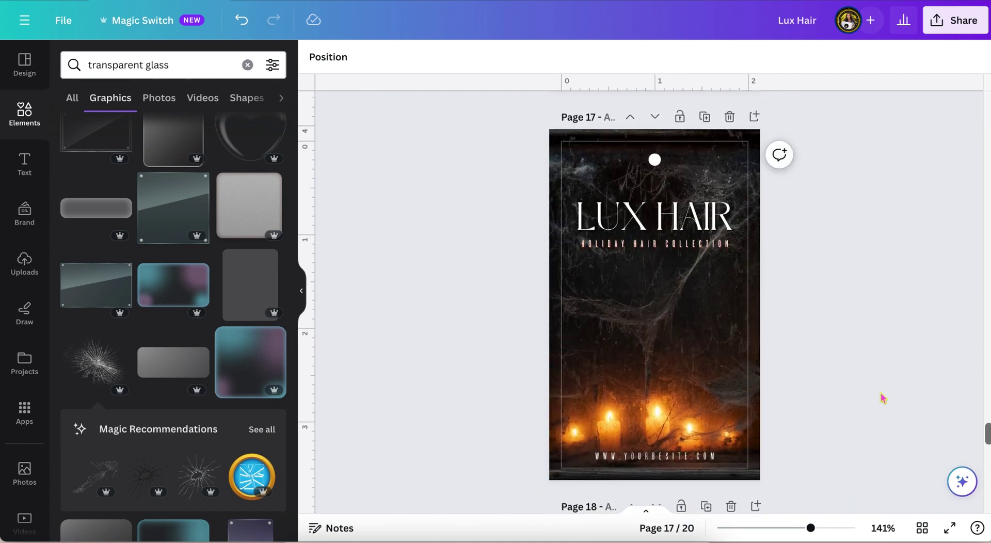
scroll(882, 398, "down", 2)
scroll(882, 398, "down", 5)
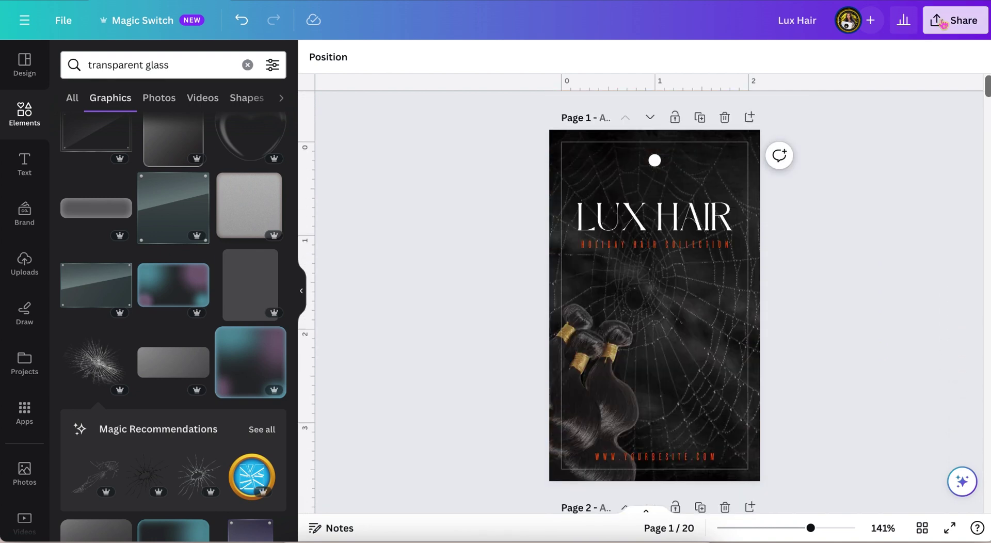
Step: Set the design up for printing as Rounded Business Cards (Portrait) and resize it as a copy to that format
left_click(942, 24)
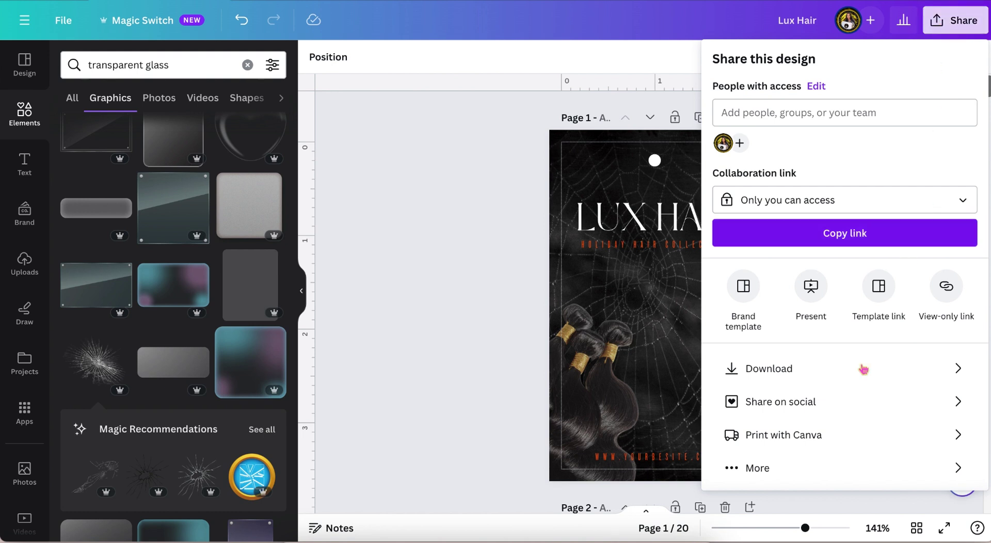
scroll(853, 442, "down", 1)
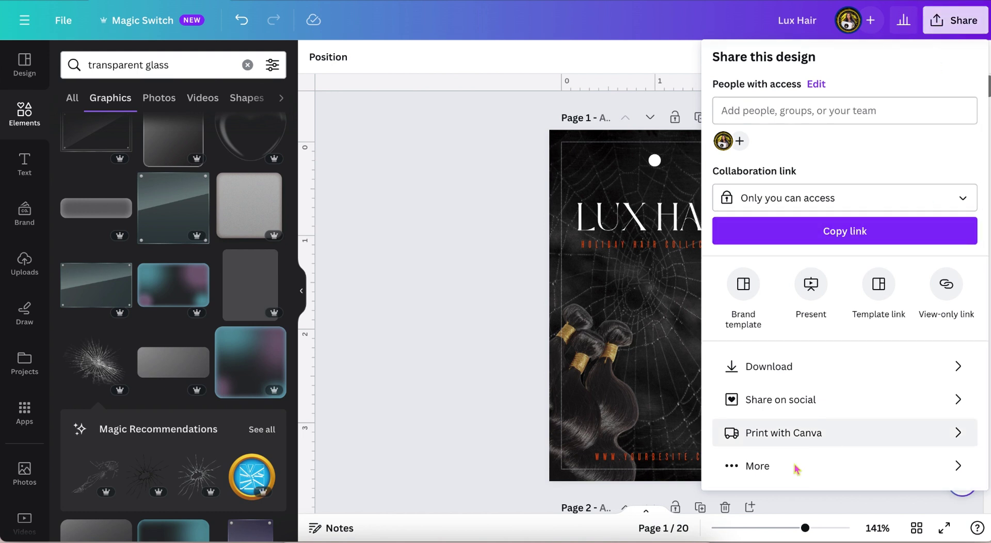
left_click(756, 439)
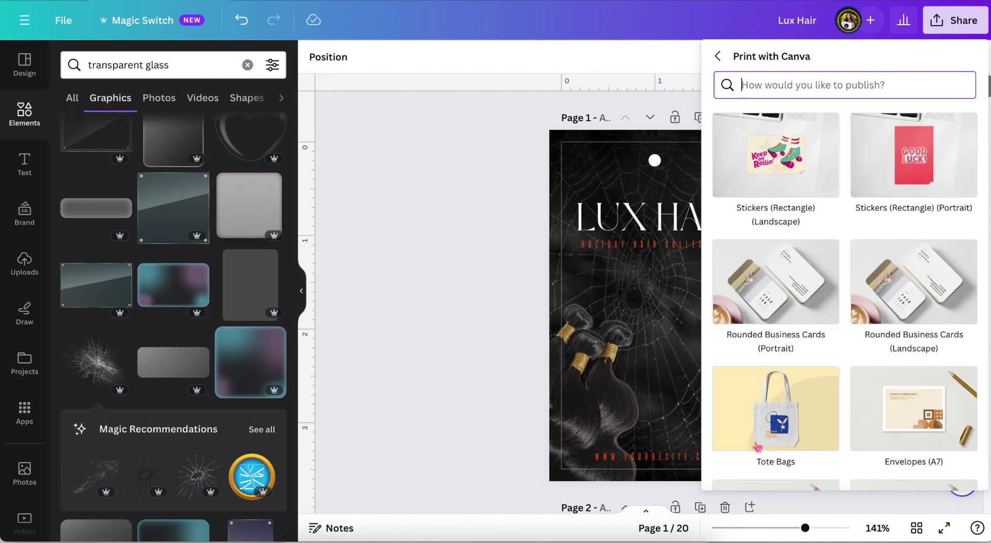
scroll(831, 481, "down", 3)
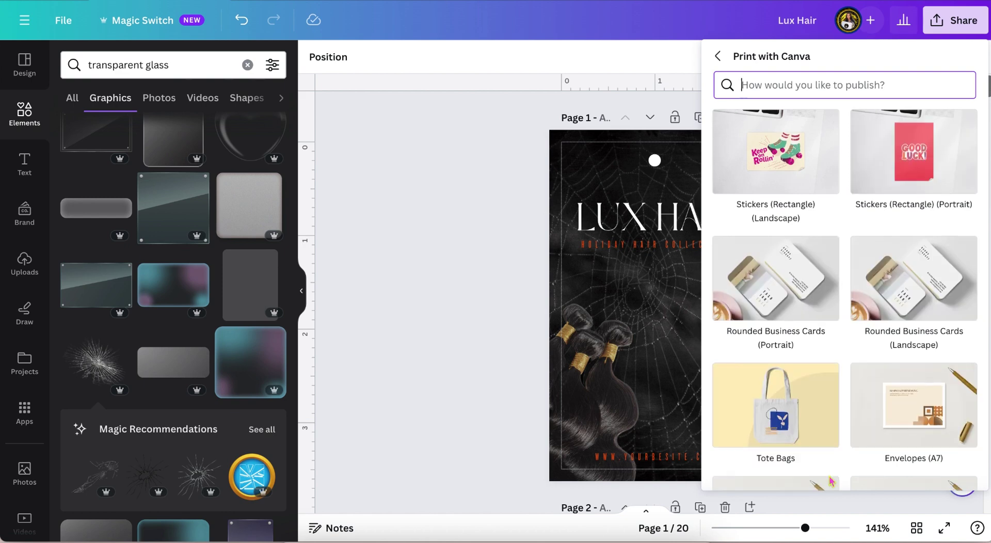
scroll(831, 481, "down", 5)
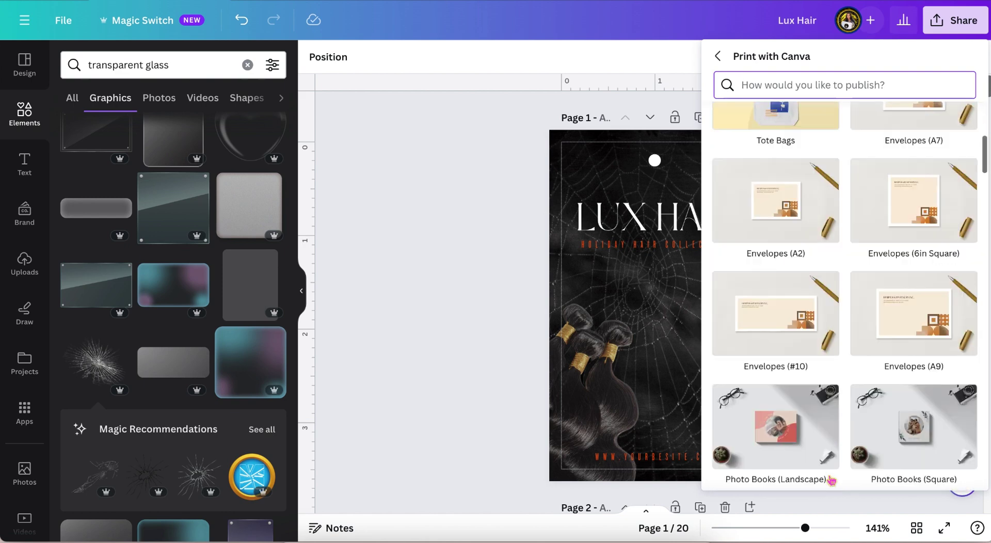
scroll(859, 250, "up", 8)
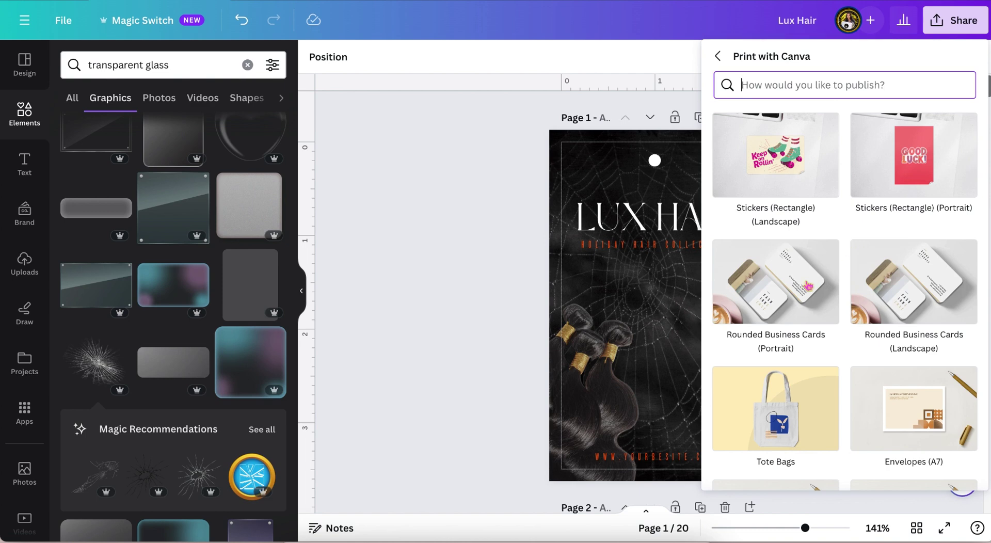
left_click(763, 305)
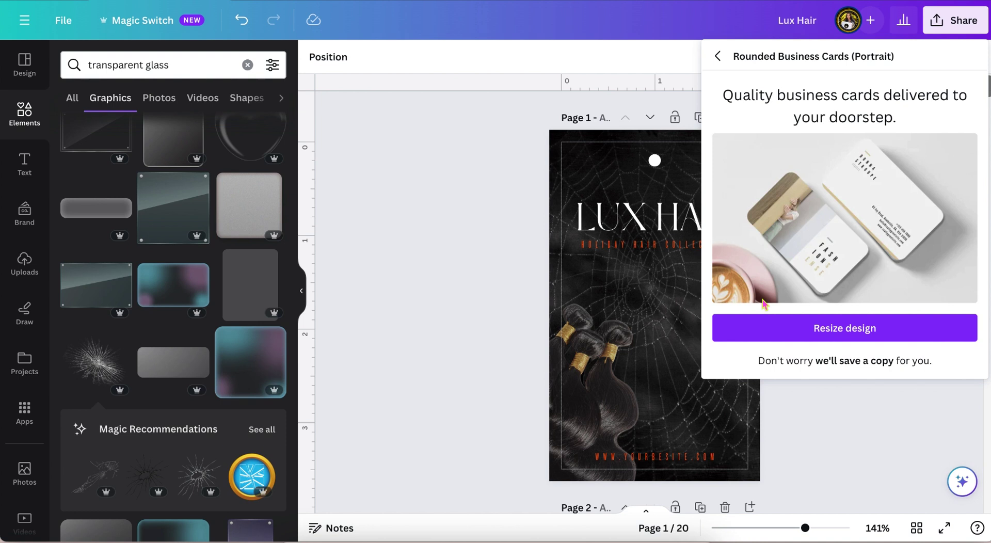
left_click(794, 336)
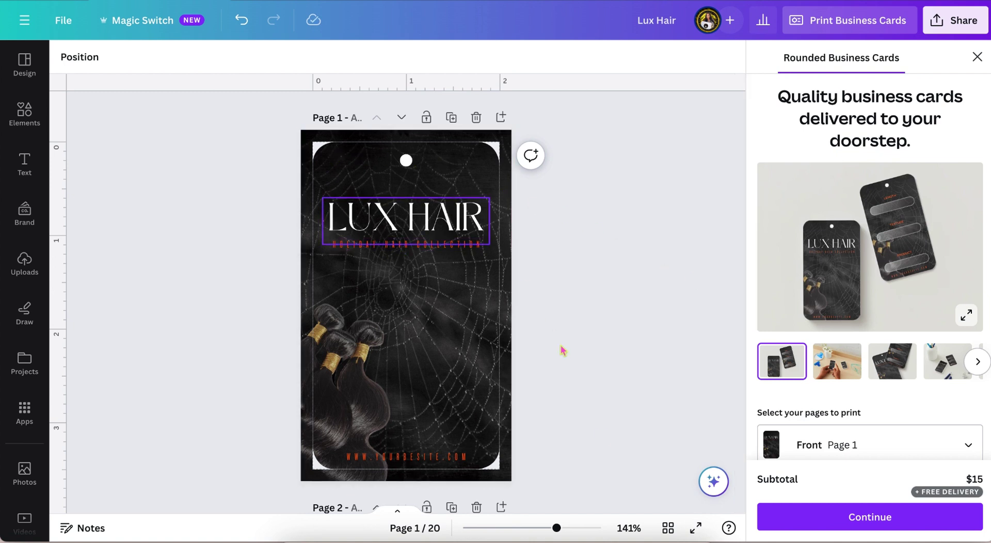
Step: Examine page 1 against the rounded-corner outline at 181% zoom and go through the enlarged product mockups of the tag's front and back
left_click_drag(561, 534, 566, 532)
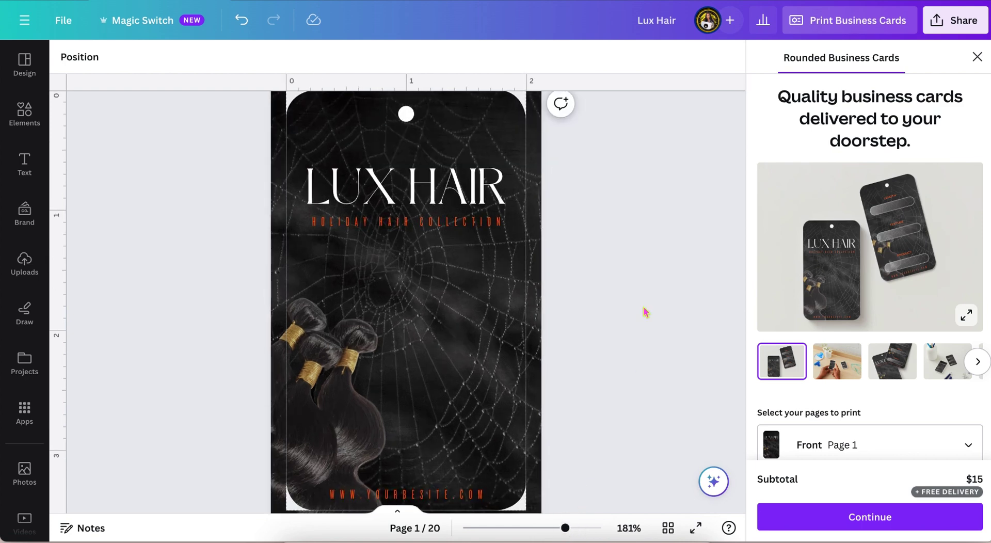
scroll(645, 312, "up", 2)
scroll(645, 312, "down", 2)
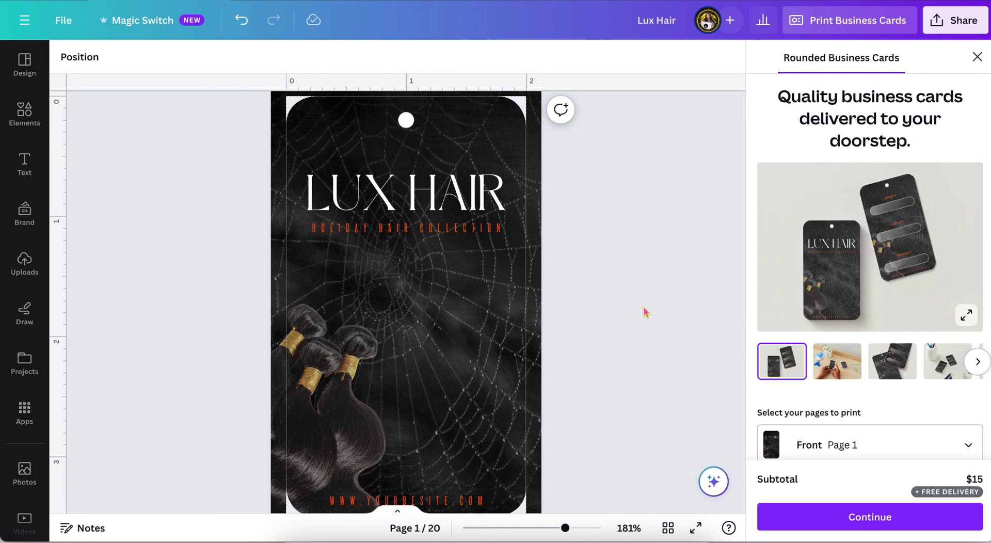
scroll(643, 308, "down", 1)
scroll(643, 307, "down", 2)
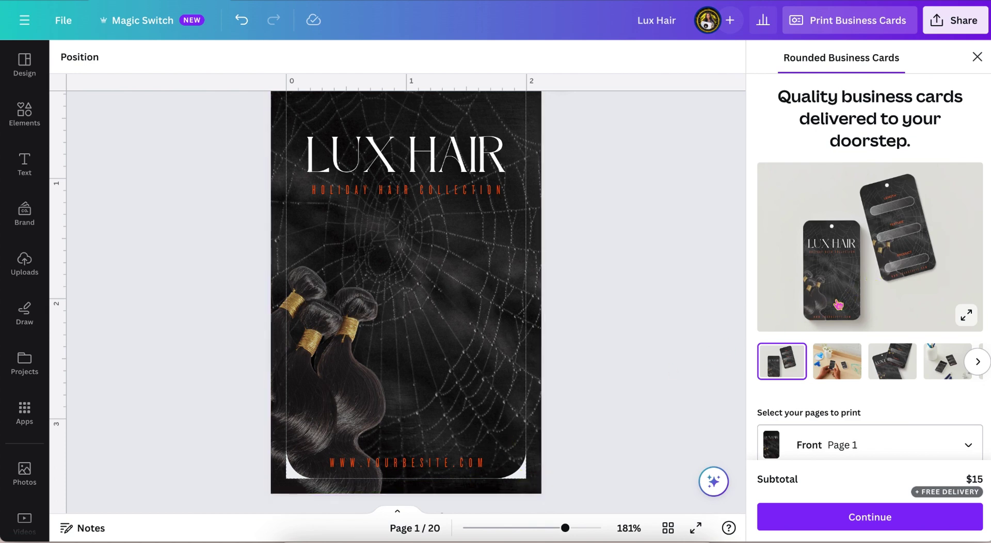
left_click(966, 317)
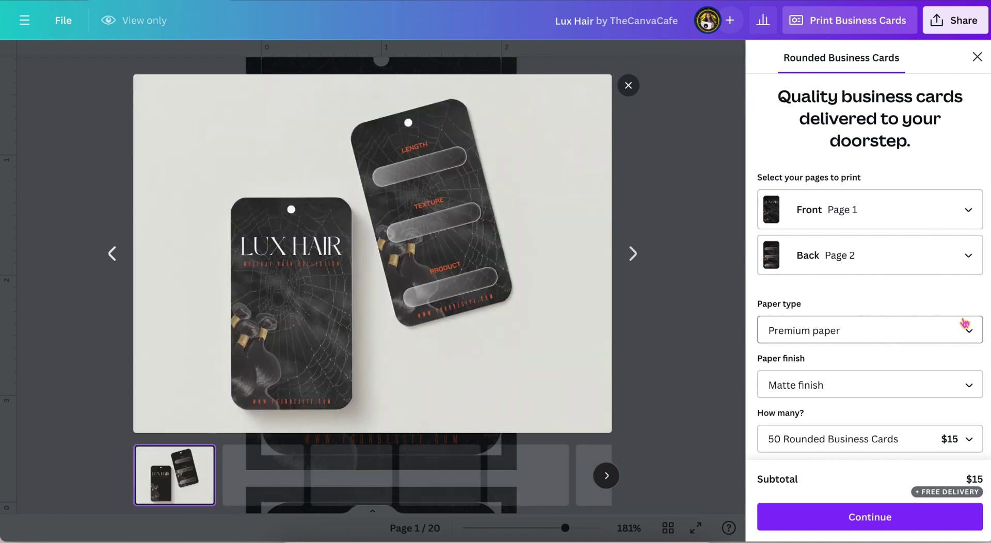
left_click(634, 253)
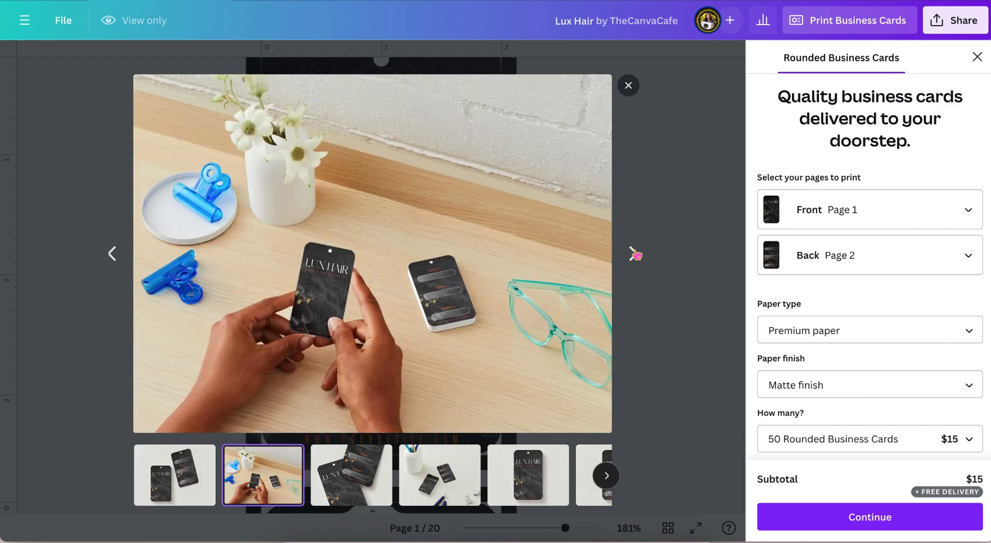
left_click(635, 254)
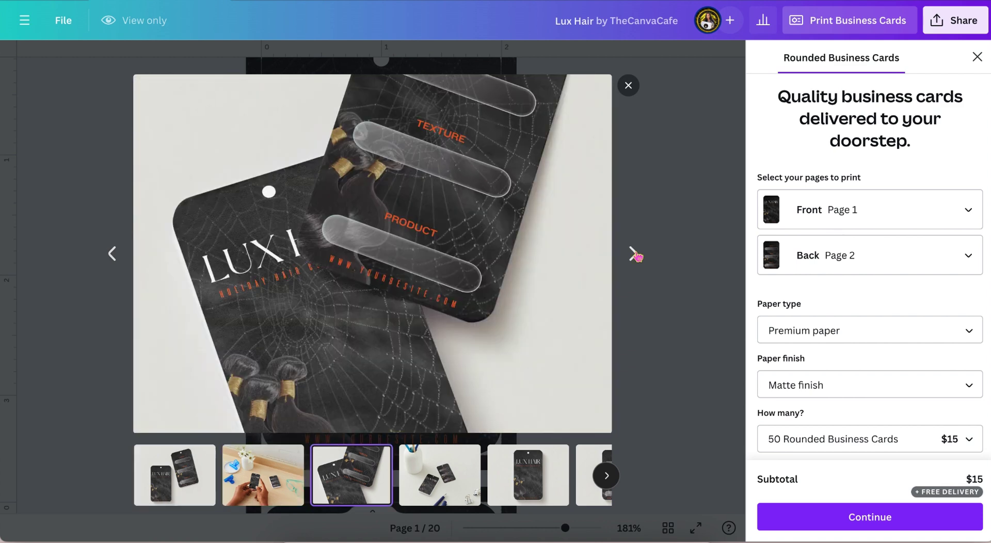
left_click(634, 253)
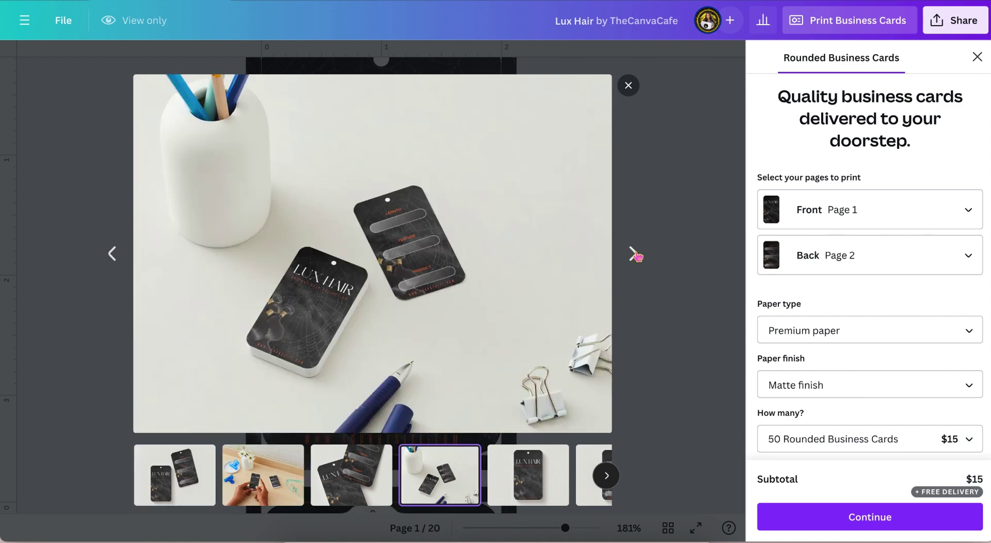
left_click(634, 254)
left_click(628, 85)
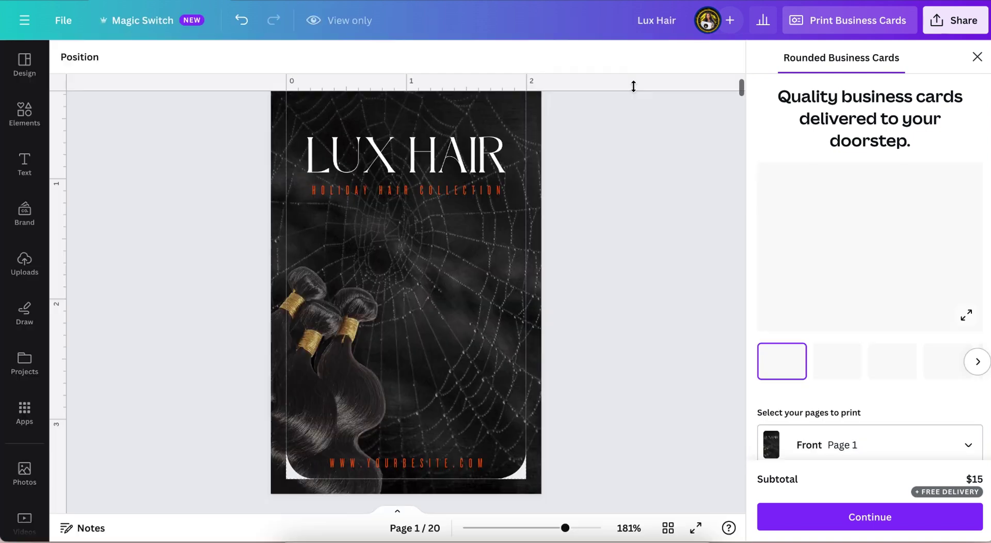